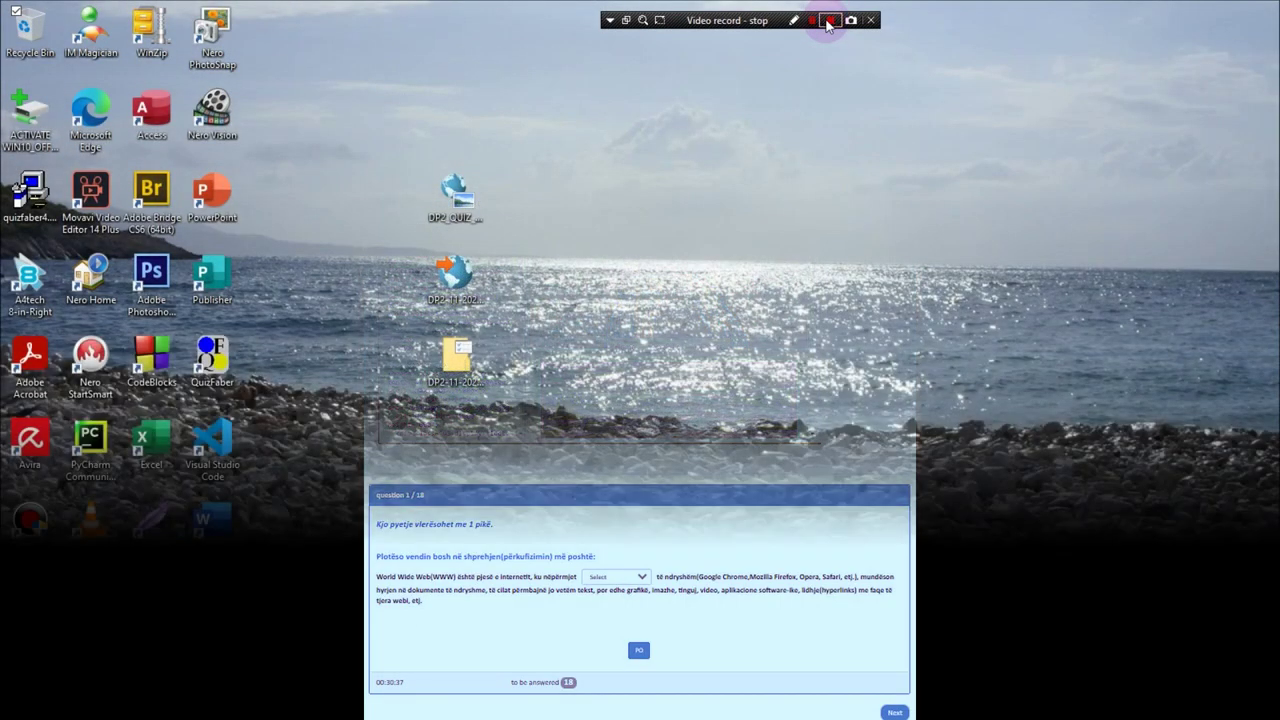
# Step: Open the DP2_QUIZ desktop folder, then DP_2_QUIZ_10_2022-2023, and select dp2_10quiz.html
pyautogui.click(828, 20)
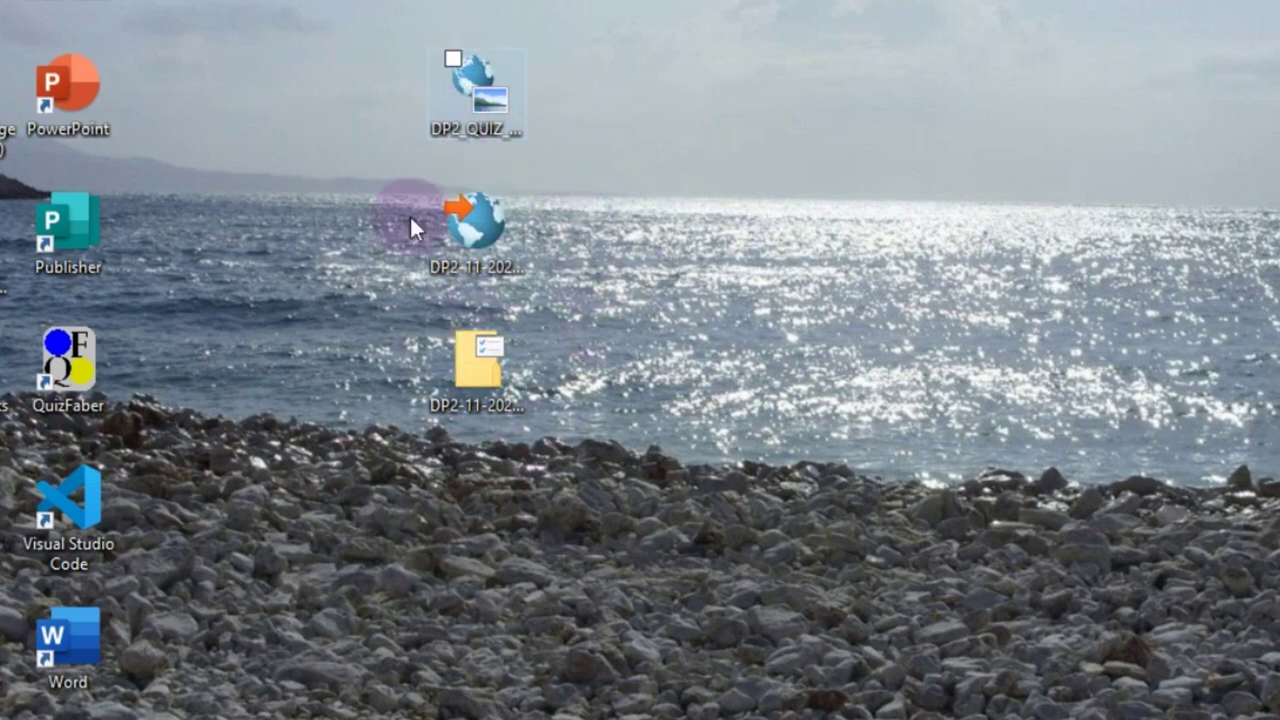
pyautogui.click(490, 119)
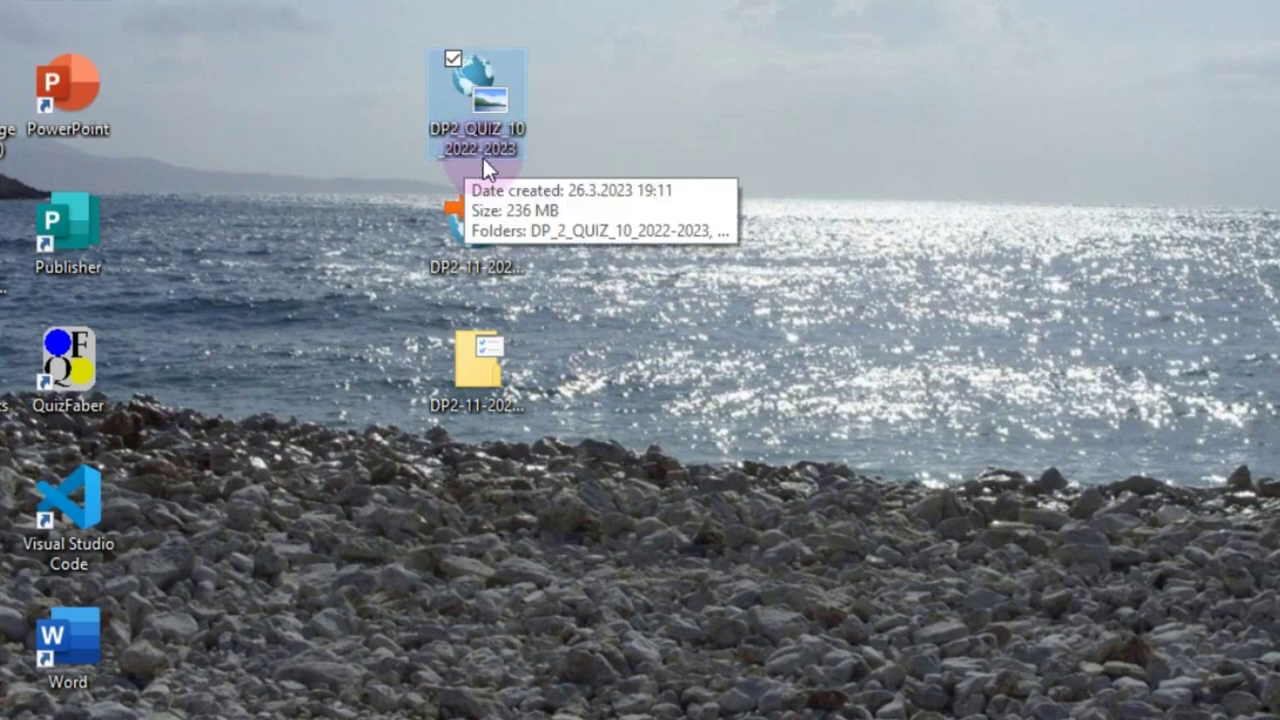
pyautogui.click(622, 76)
pyautogui.doubleClick(477, 90)
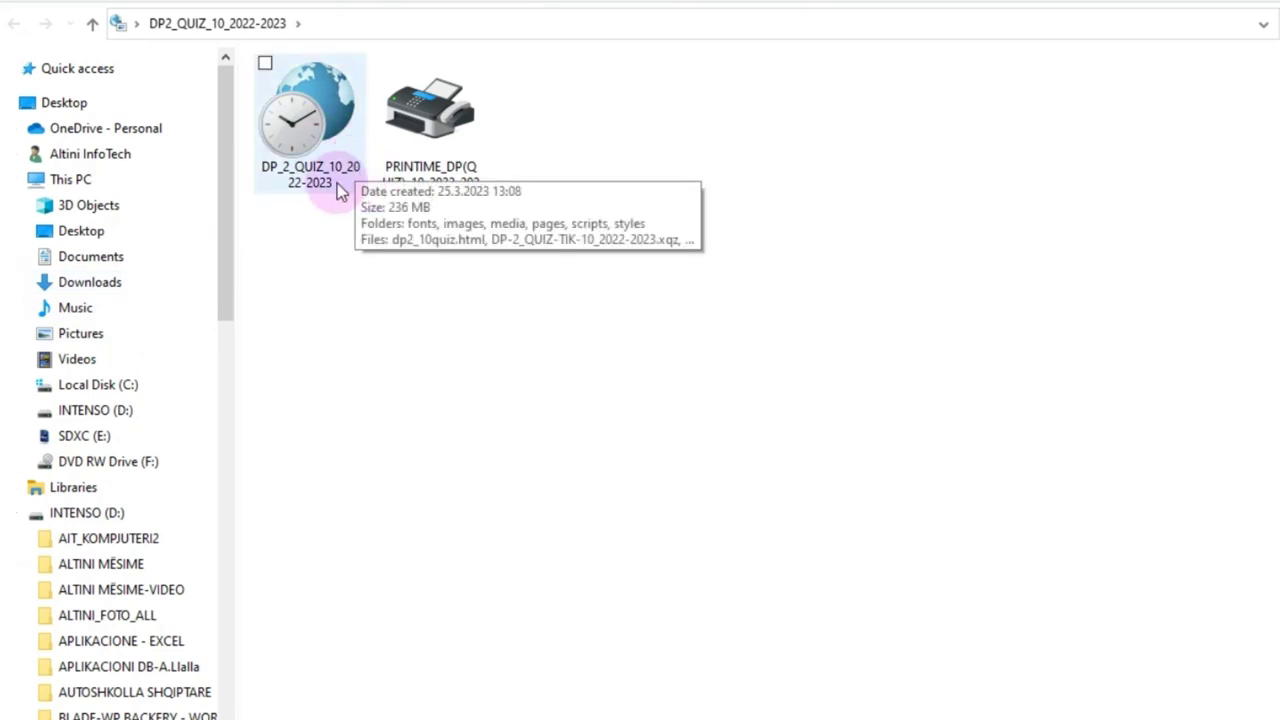
pyautogui.doubleClick(318, 113)
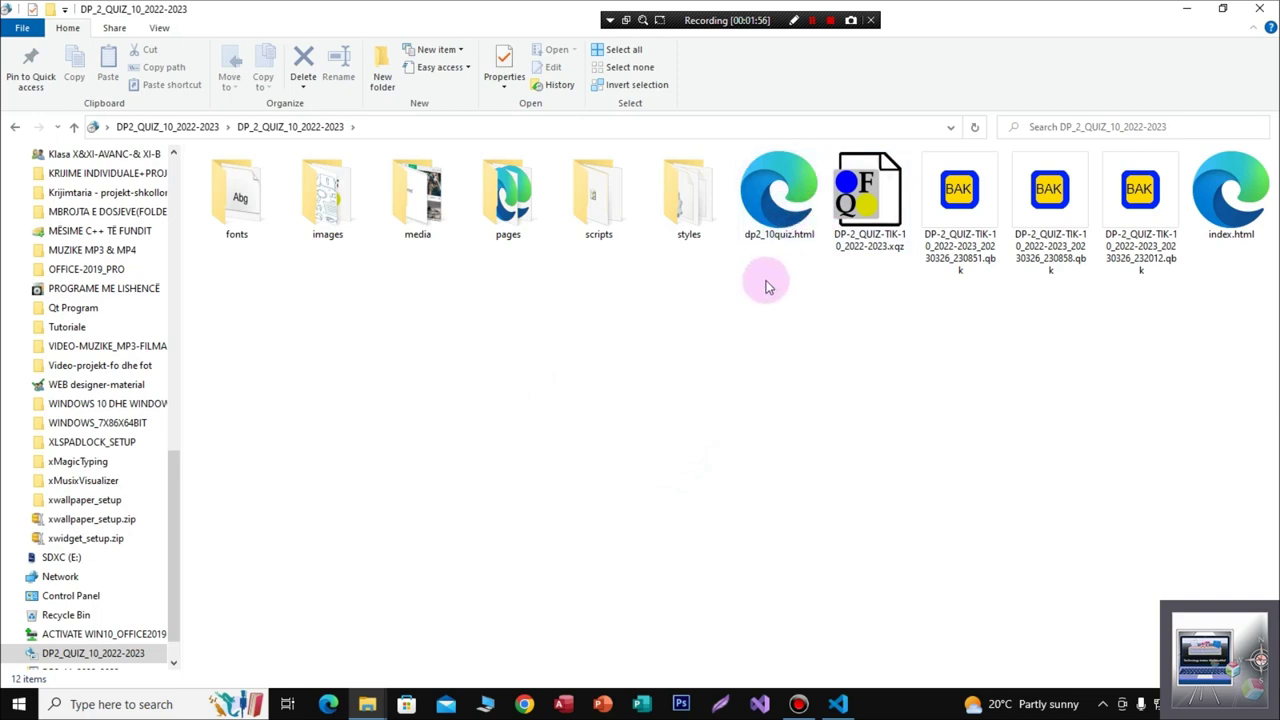
pyautogui.click(785, 198)
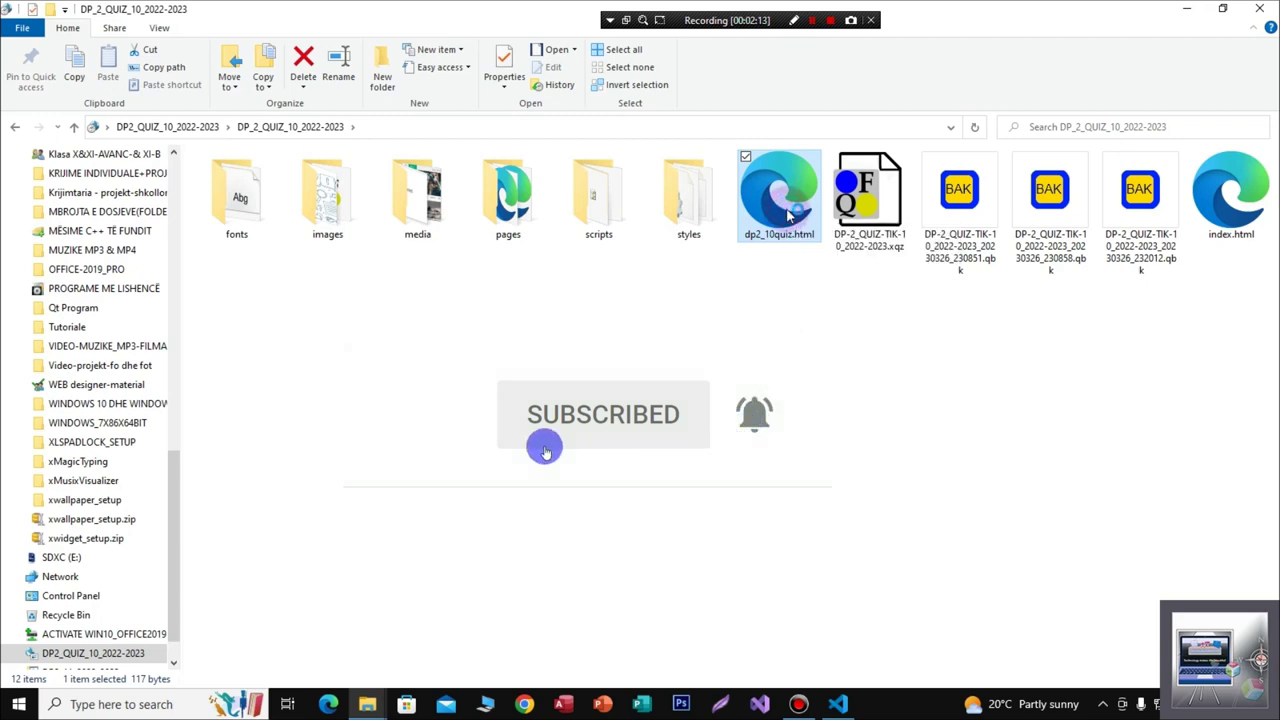
# Step: Open dp2_10quiz.html in Edge, toggle the More info details, and scroll to the name form
pyautogui.doubleClick(788, 216)
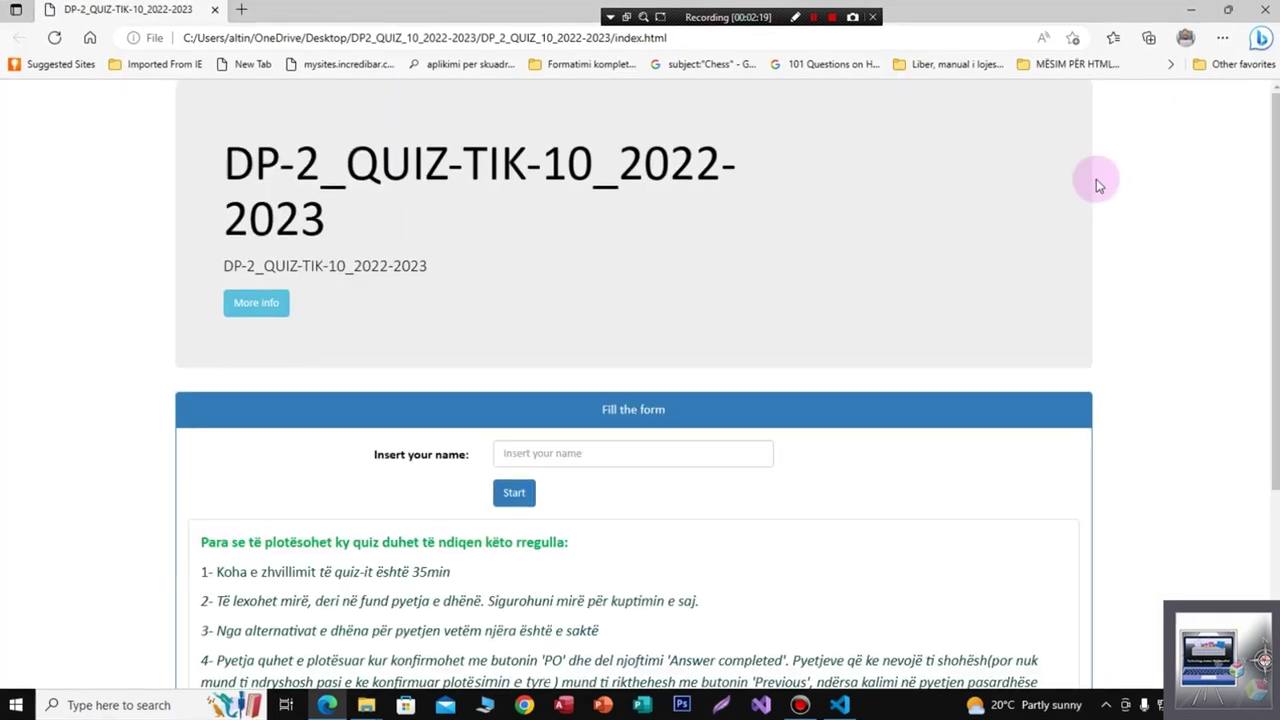
pyautogui.scroll(-4, 640, 400)
pyautogui.scroll(4, 640, 400)
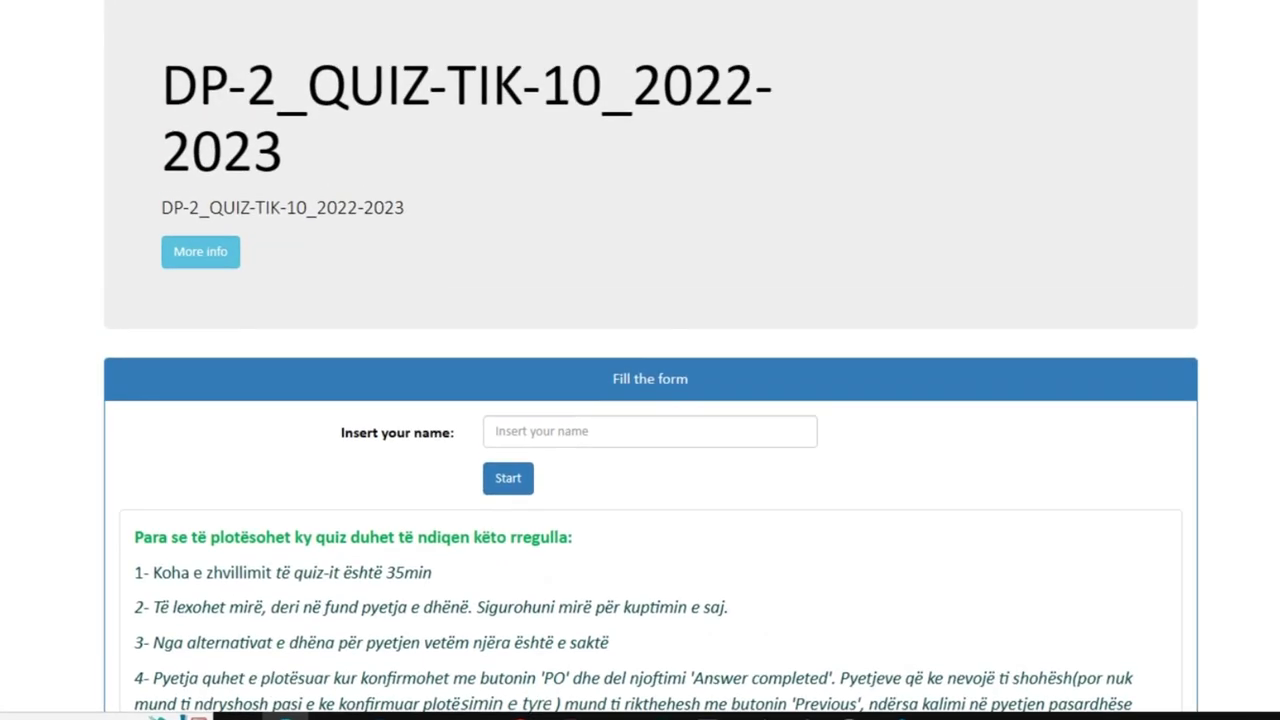
pyautogui.scroll(-1, 650, 400)
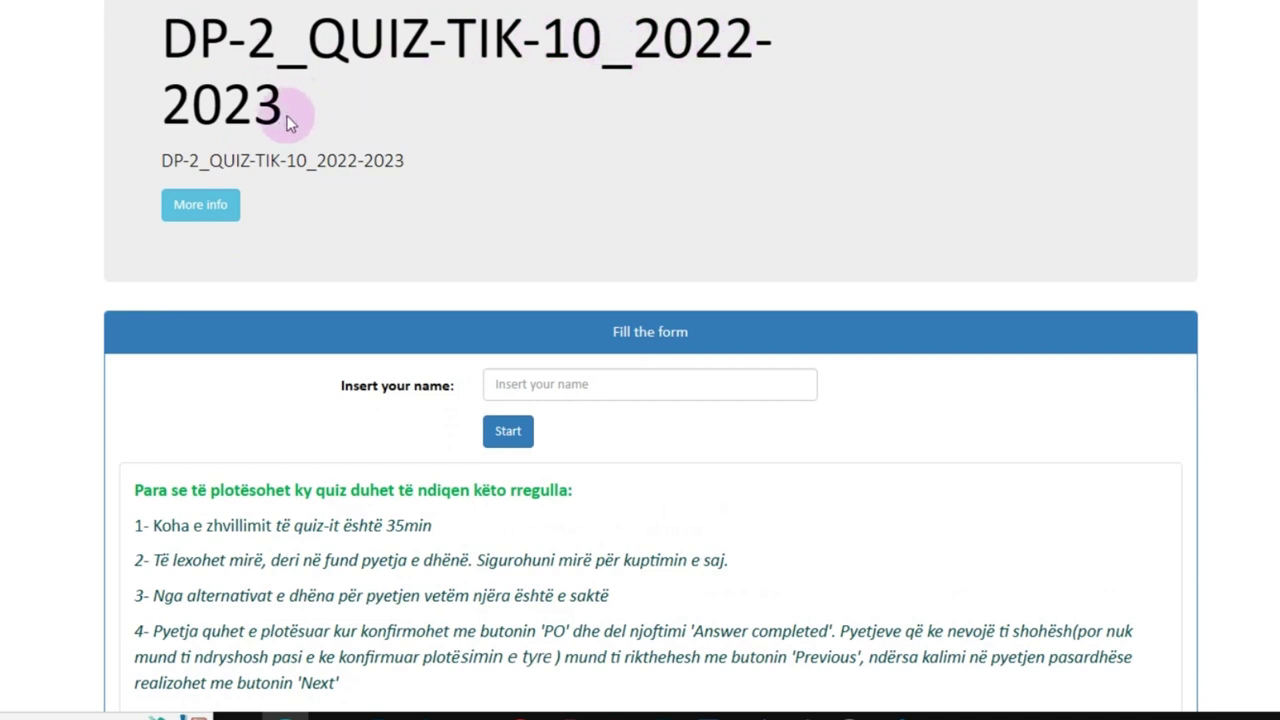
pyautogui.click(206, 208)
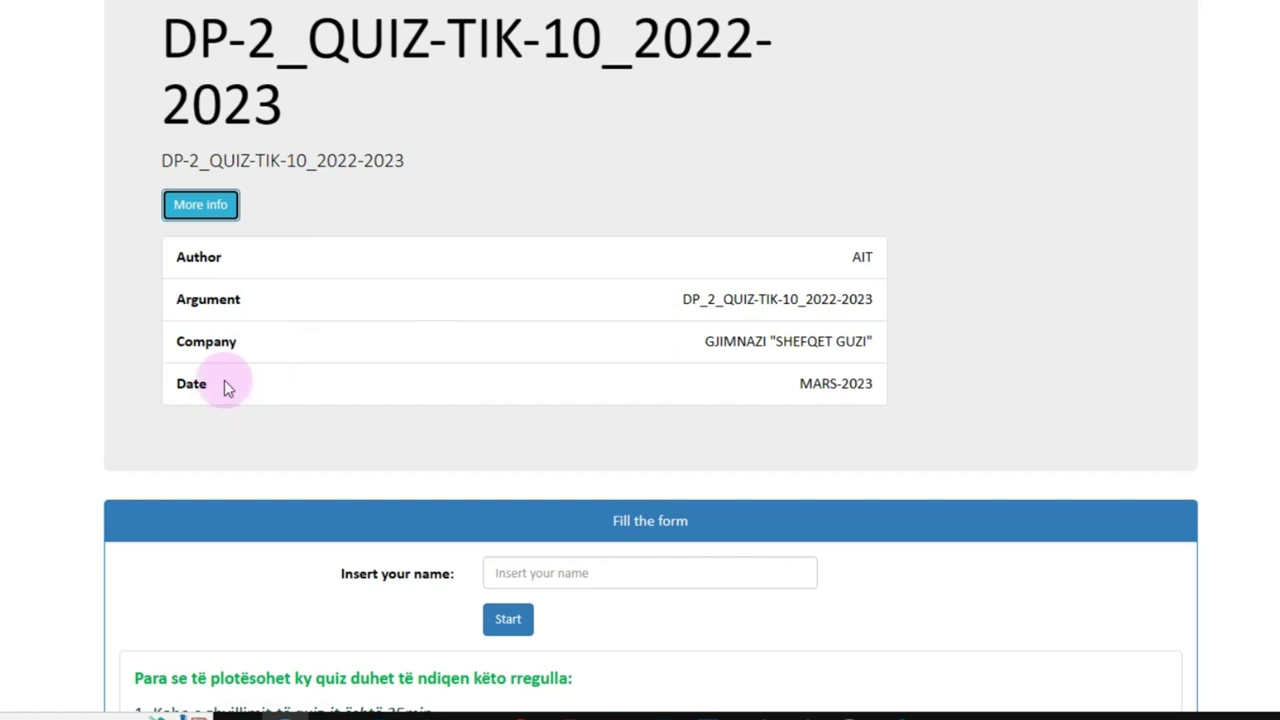
pyautogui.click(200, 206)
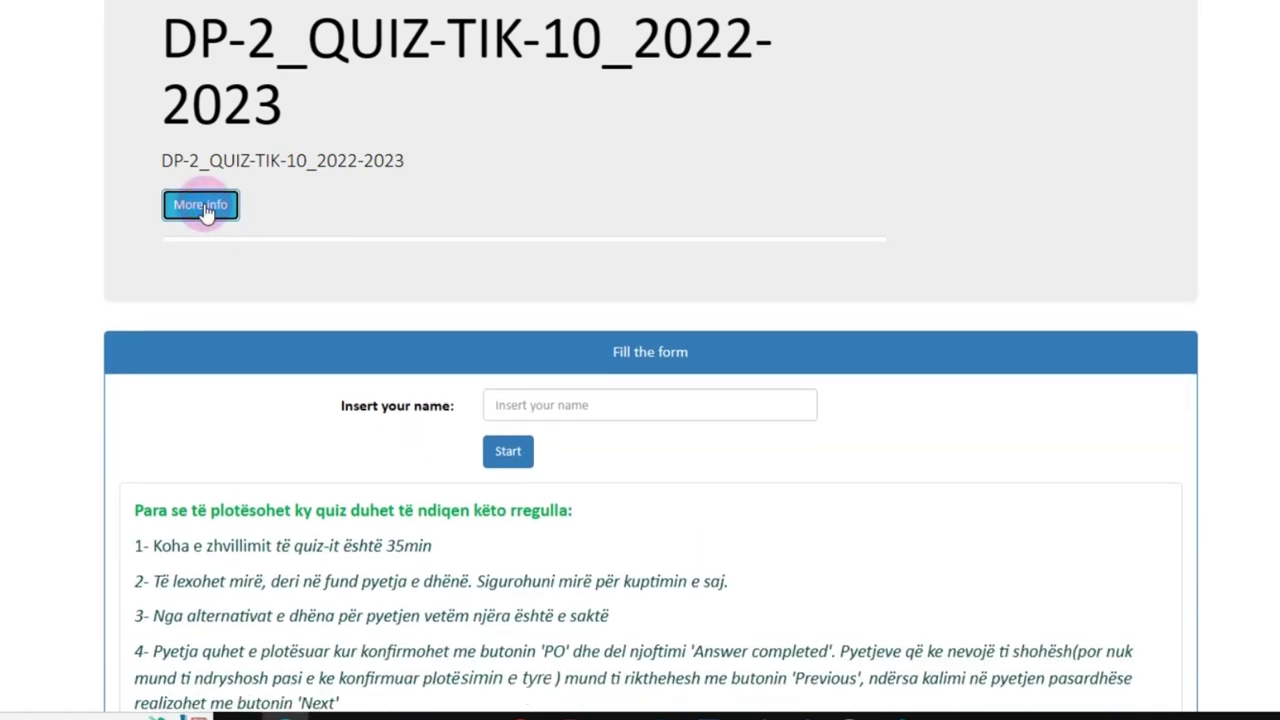
pyautogui.scroll(-3, 645, 221)
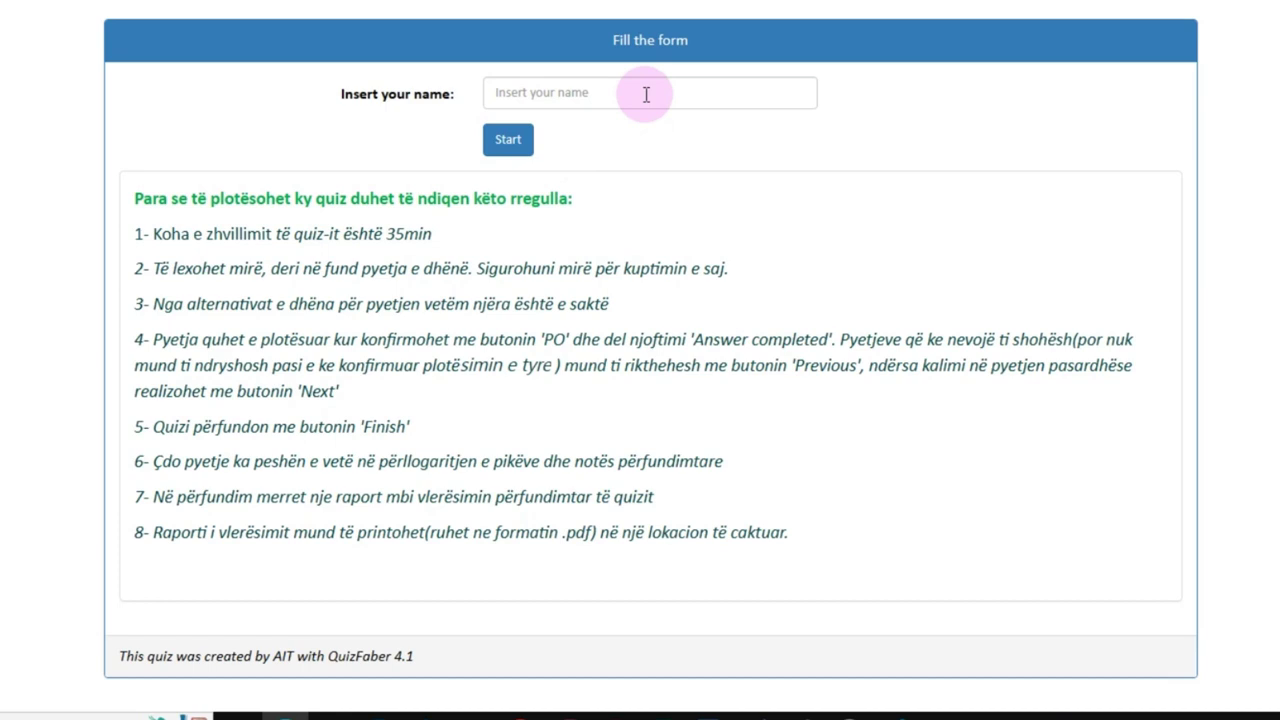
# Step: Enter the student's full name and class in the Insert your name field, correcting typos
pyautogui.click(545, 95)
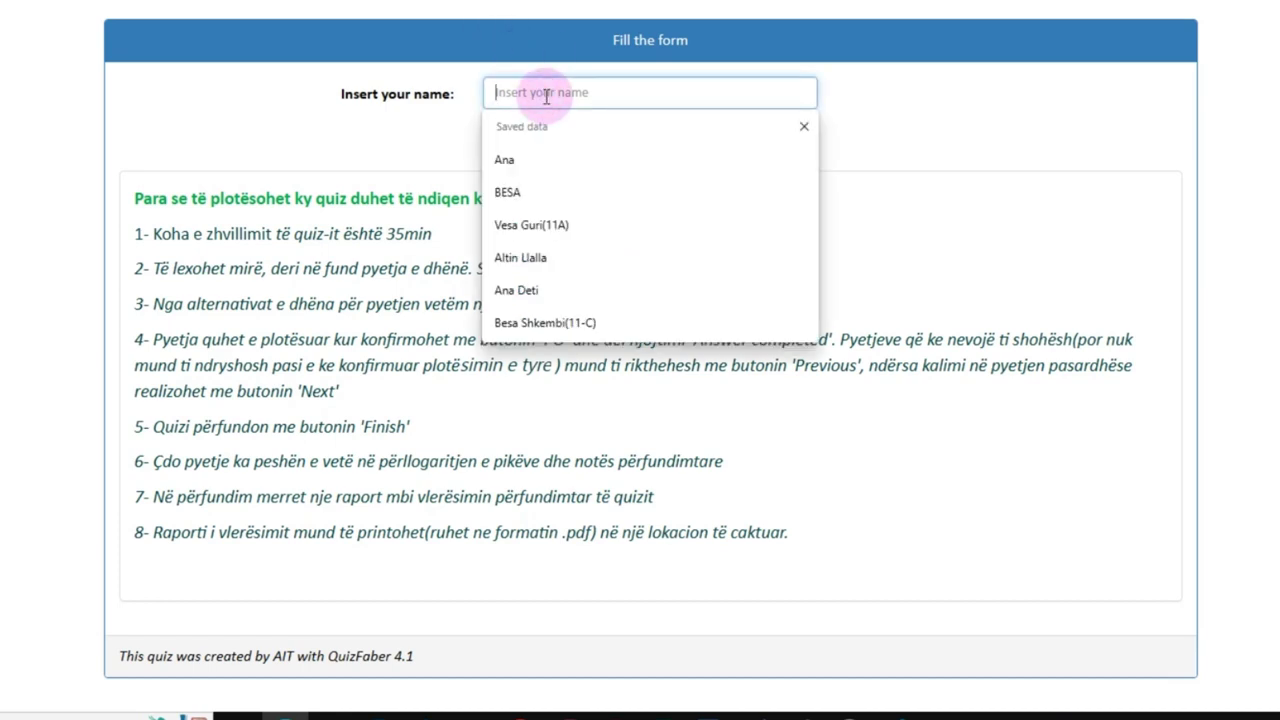
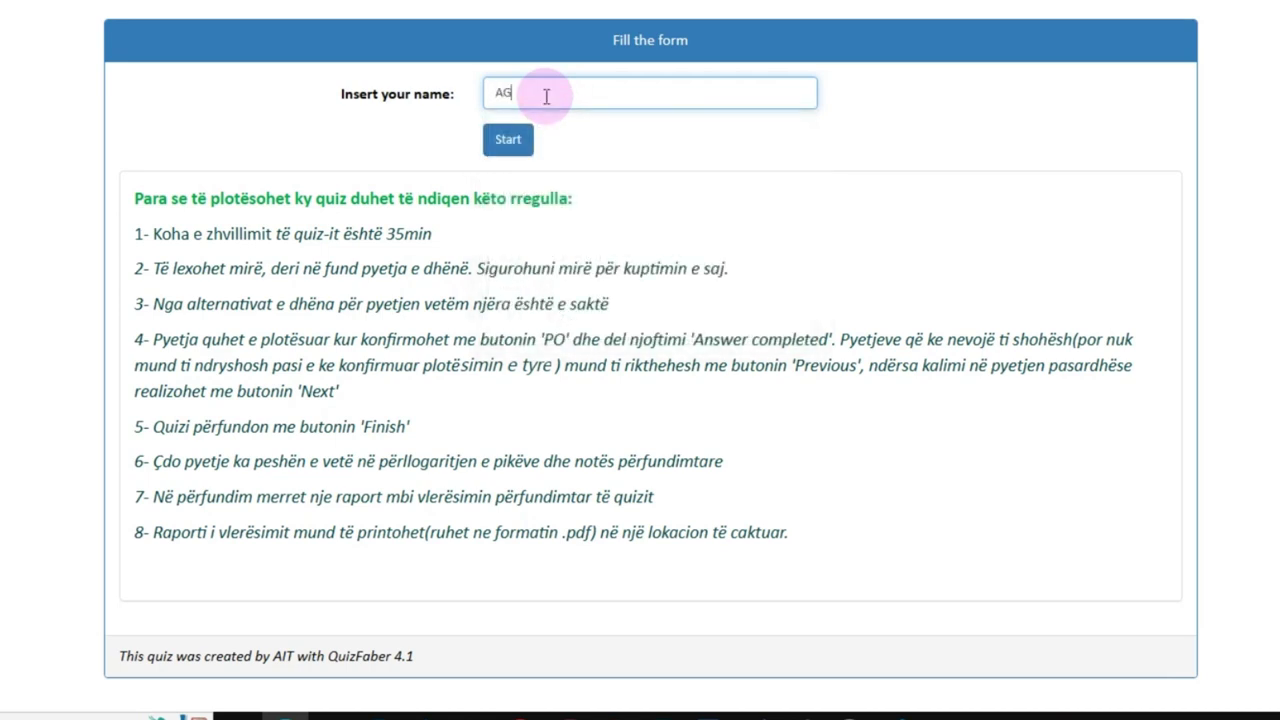
pyautogui.write('I')
pyautogui.write('(10')
pyautogui.write('a')
pyautogui.press('BackSpace')
pyautogui.write('ALI(')
pyautogui.press('BackSpace')
pyautogui.write(')')
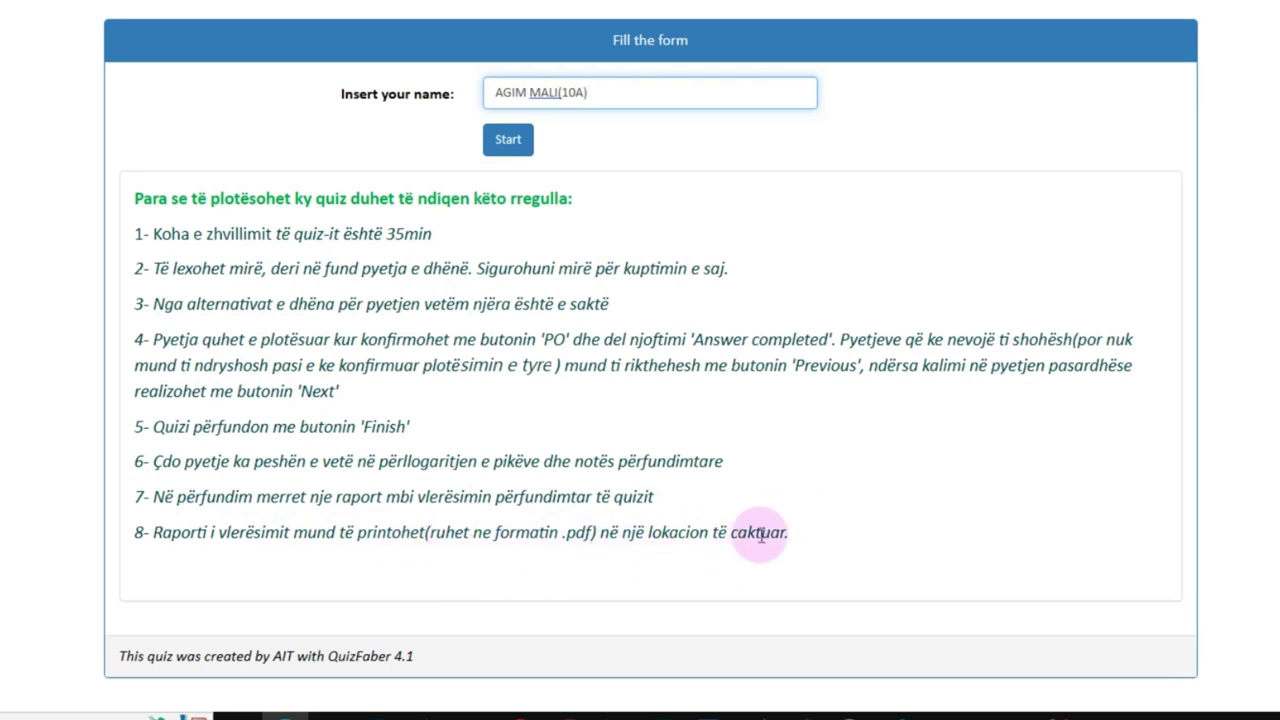
# Step: Bring back File Explorer and go up to the outer DP_2_QUIZ_10_2022-2023 folder
pyautogui.moveTo(331, 716)
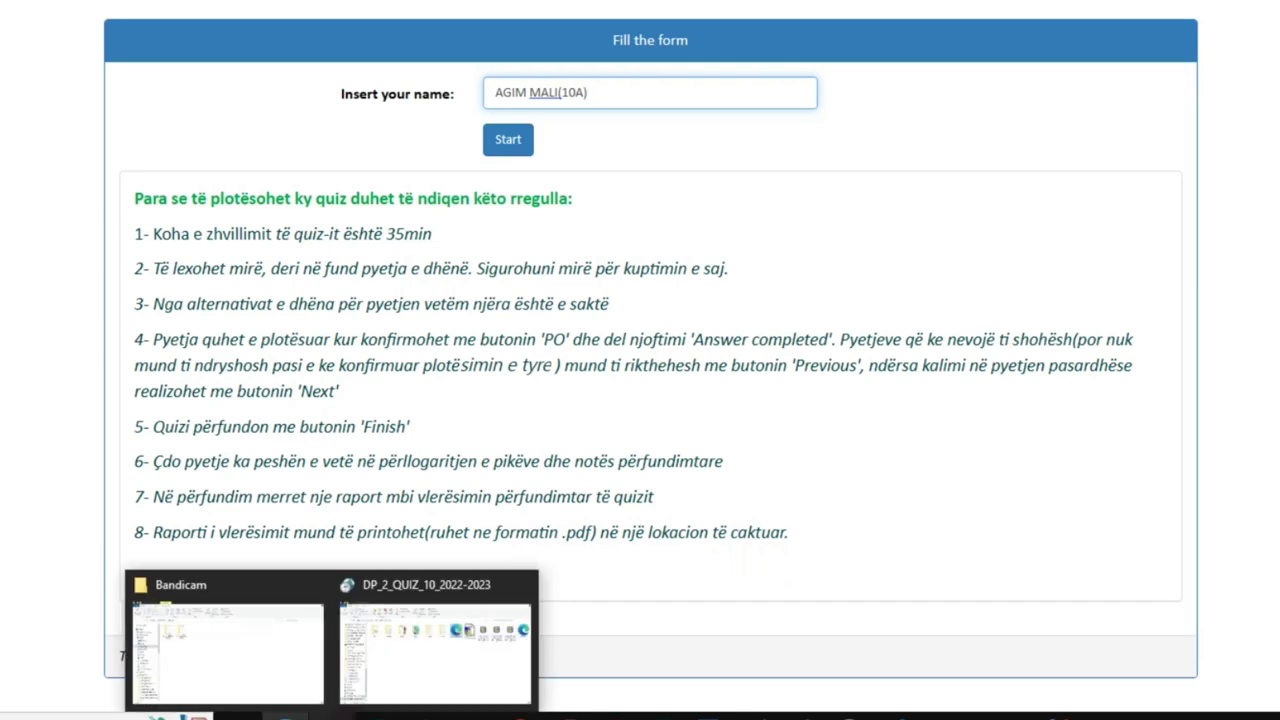
pyautogui.click(400, 660)
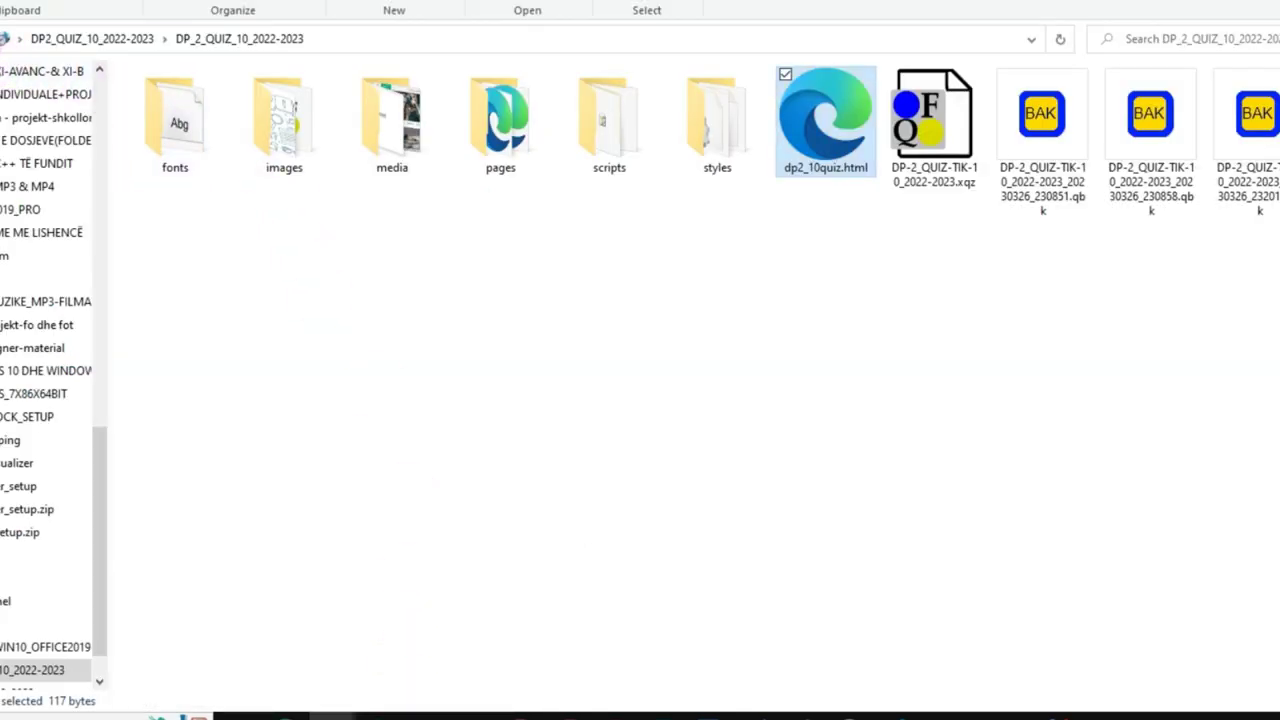
pyautogui.click(4, 38)
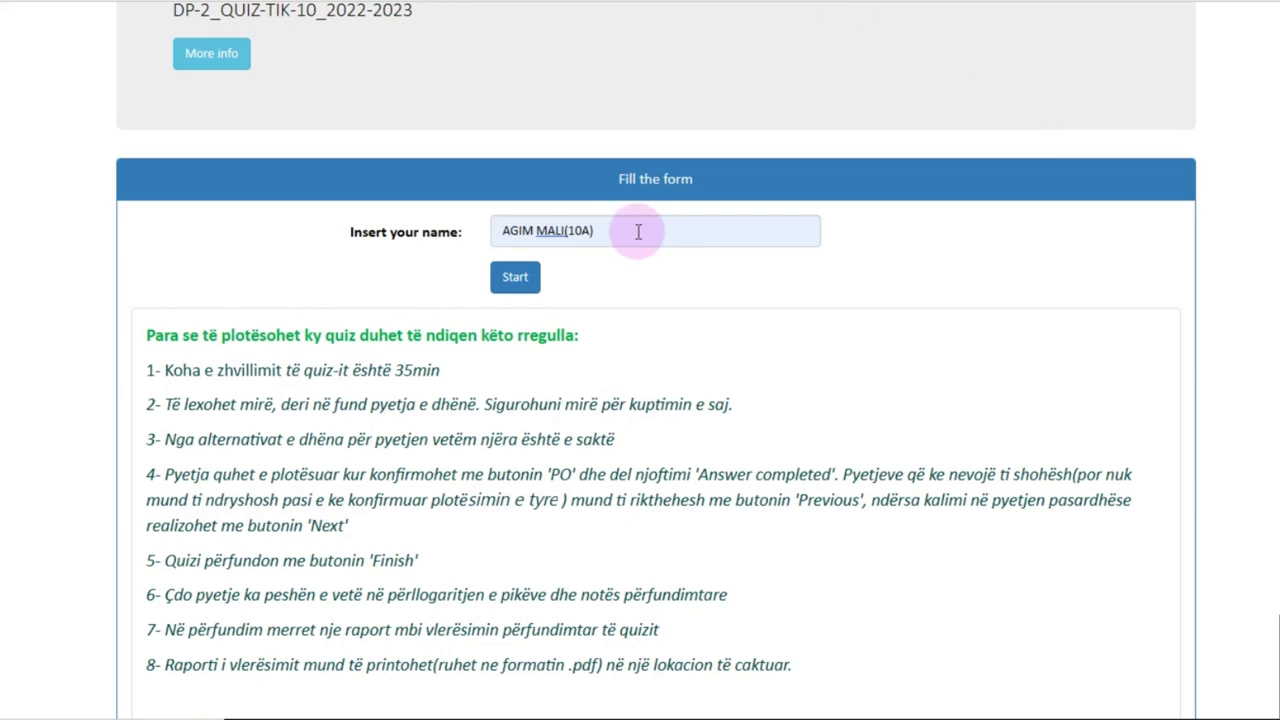
# Step: Start the quiz with the entered name and look over the summary task page
pyautogui.click(530, 286)
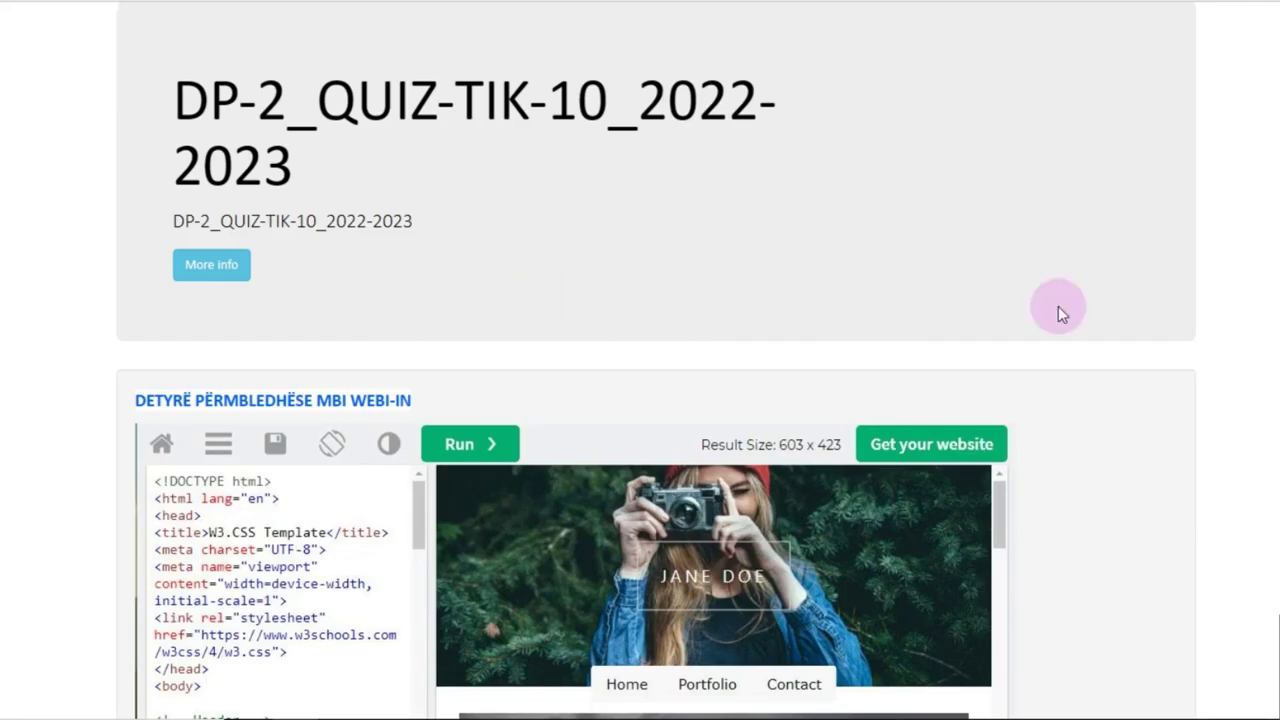
pyautogui.scroll(-4, 656, 400)
pyautogui.scroll(2, 656, 400)
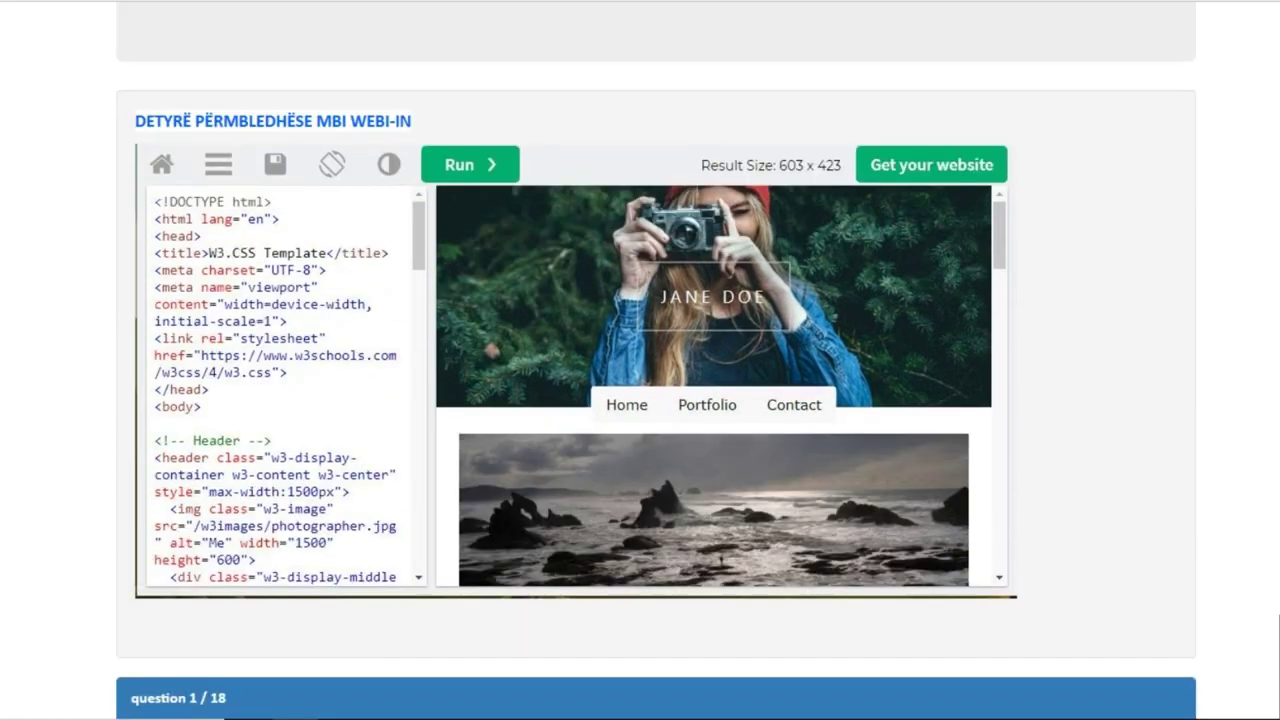
pyautogui.scroll(-2, 656, 400)
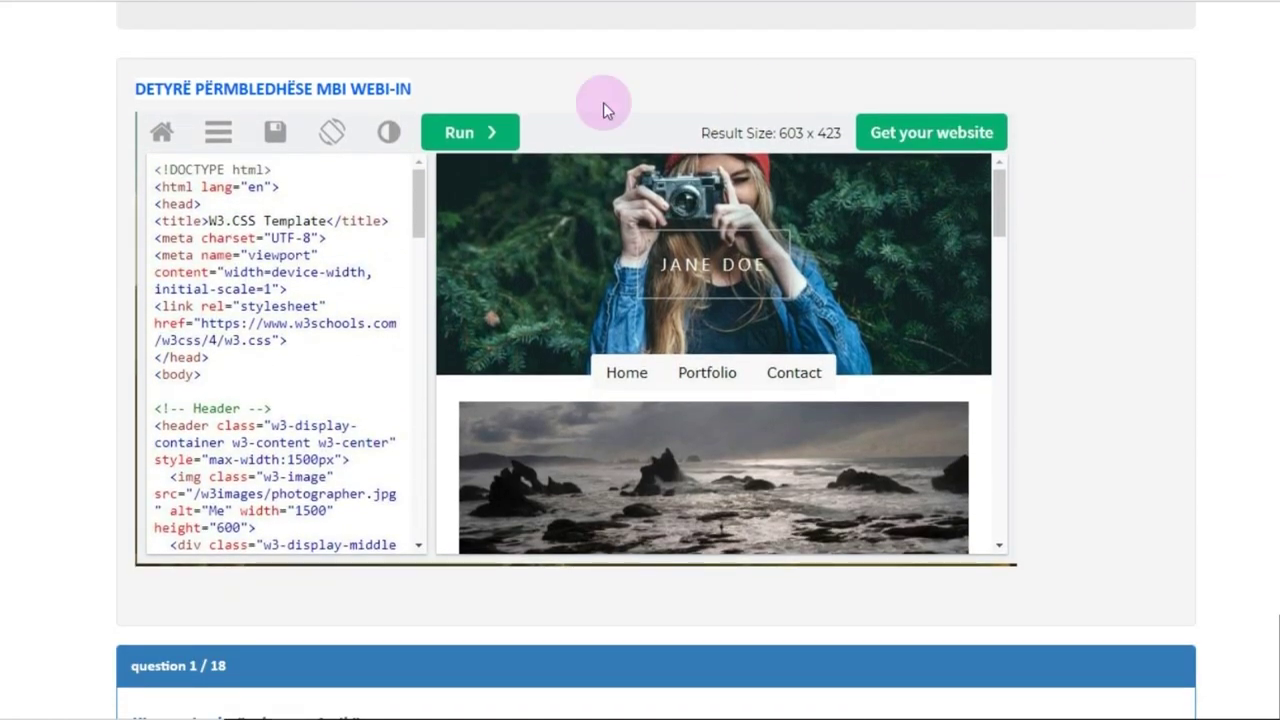
pyautogui.moveTo(136, 90); pyautogui.dragTo(320, 98)
pyautogui.click(444, 124)
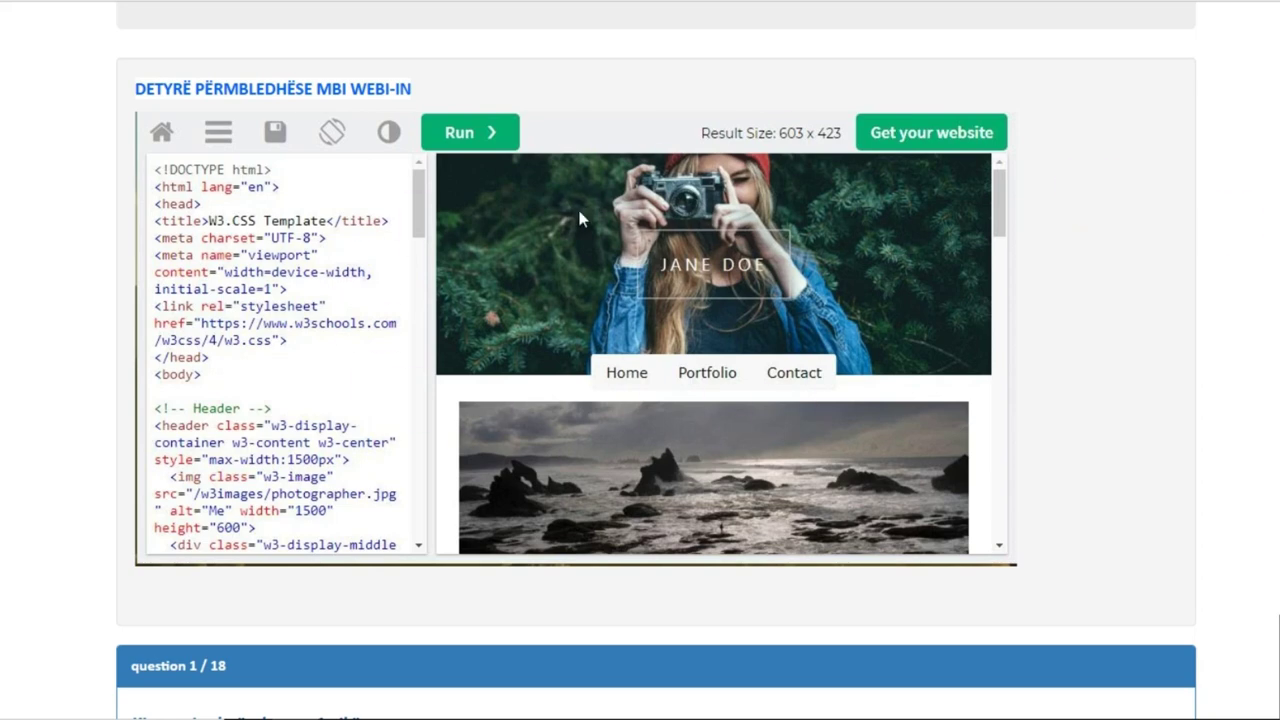
pyautogui.scroll(-4, 656, 400)
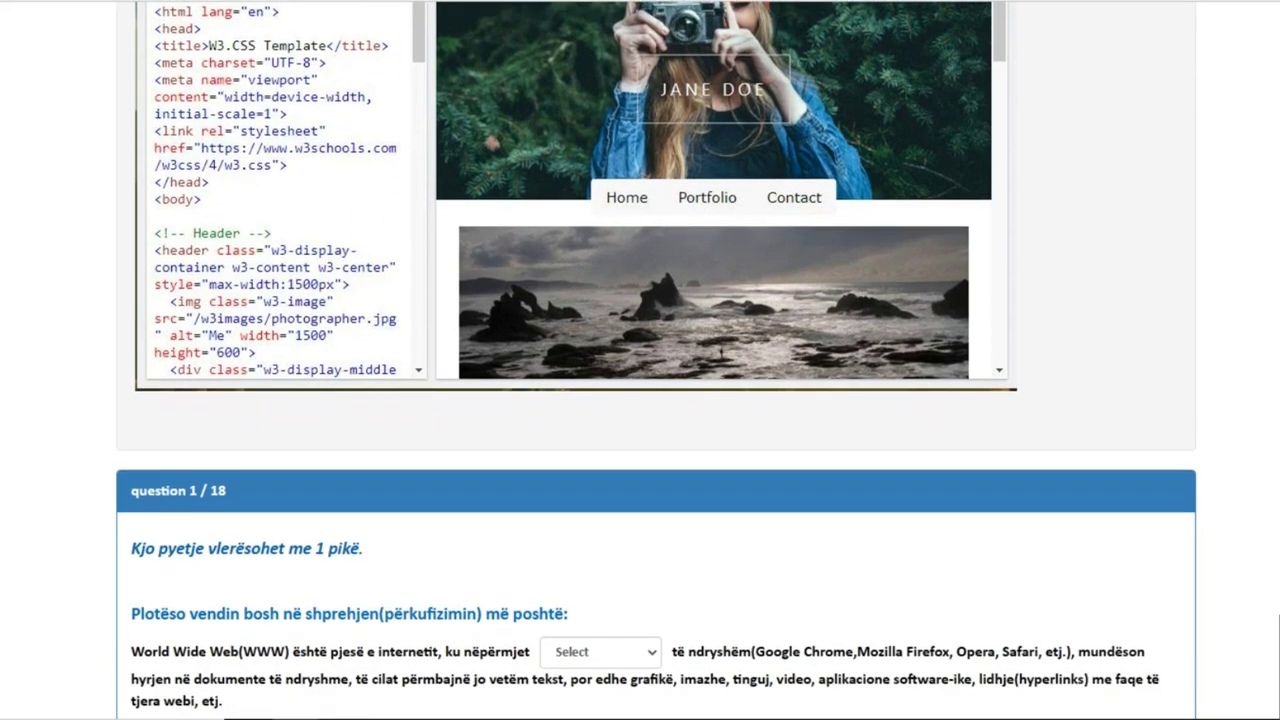
pyautogui.scroll(2, 656, 400)
pyautogui.scroll(3, 656, 400)
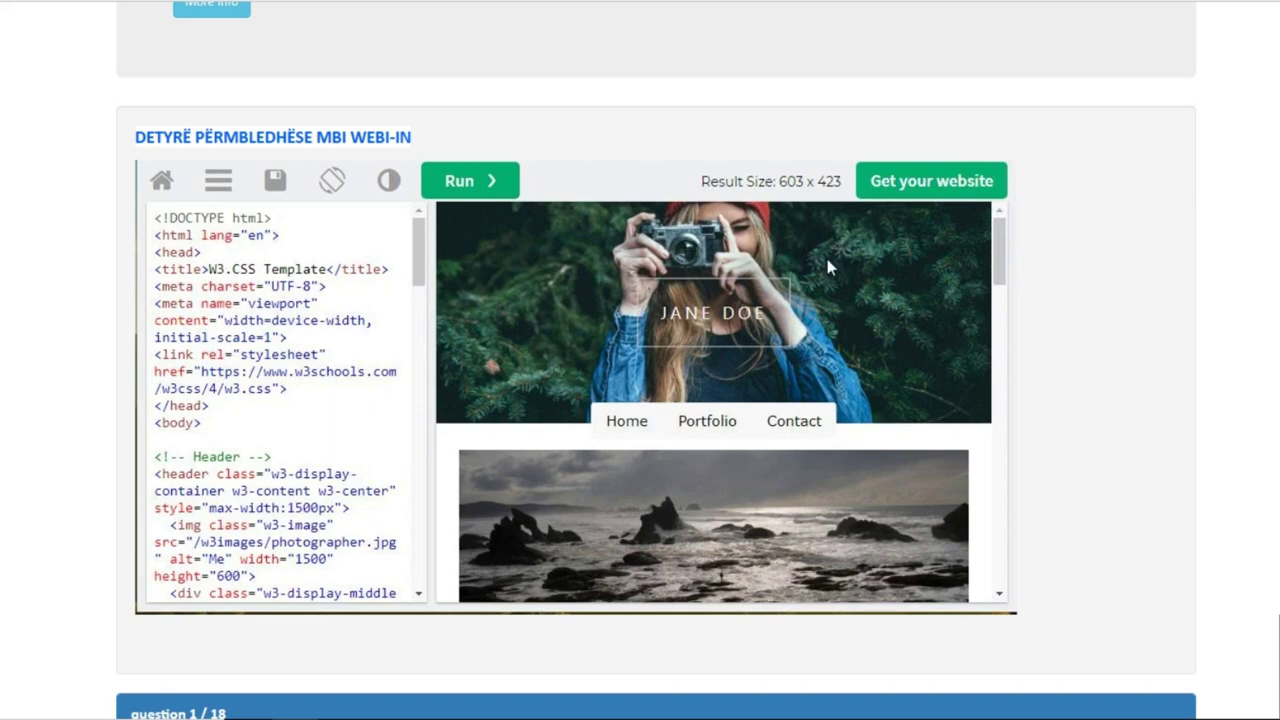
pyautogui.scroll(2, 1141, 448)
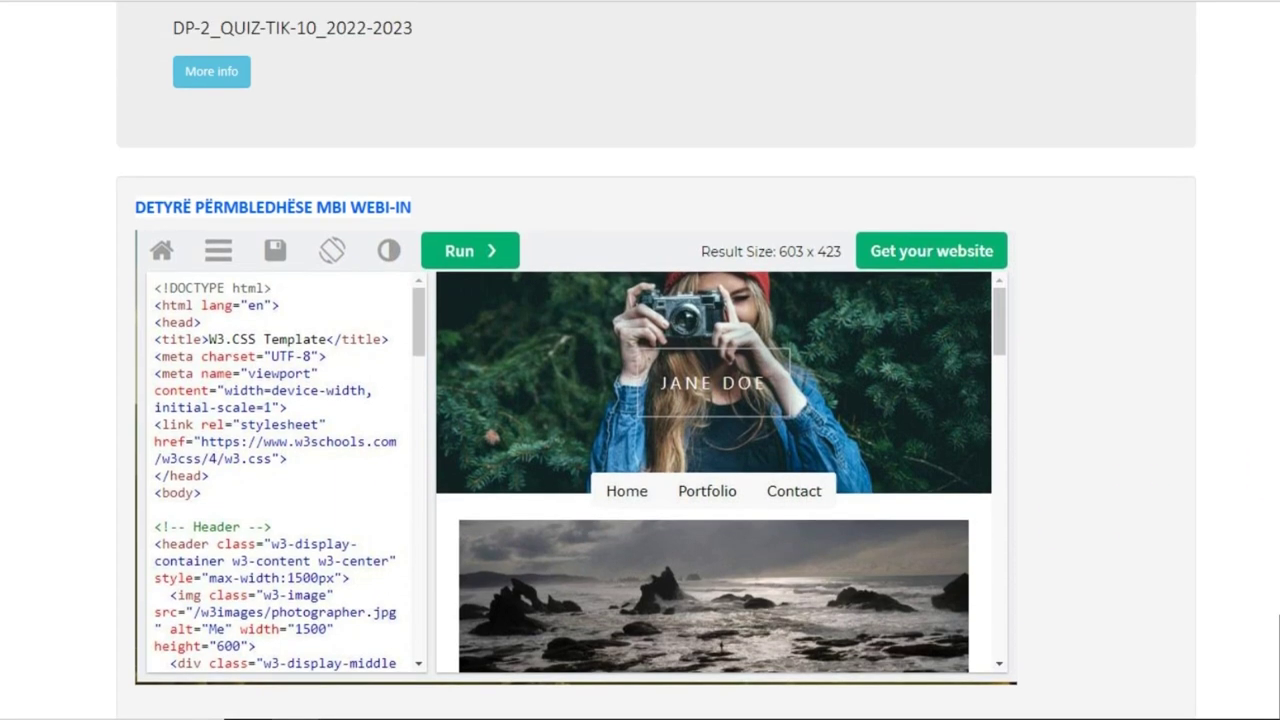
pyautogui.scroll(-4, 656, 360)
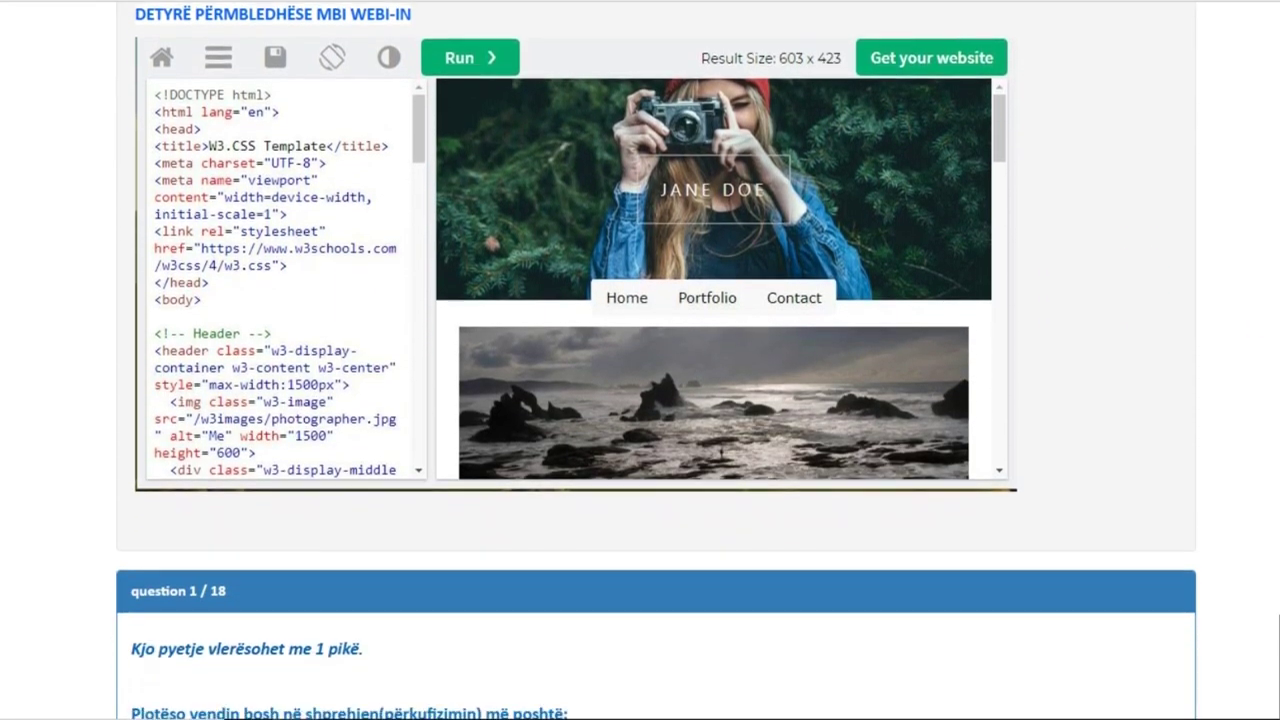
pyautogui.scroll(-1, 656, 360)
pyautogui.scroll(3, 656, 360)
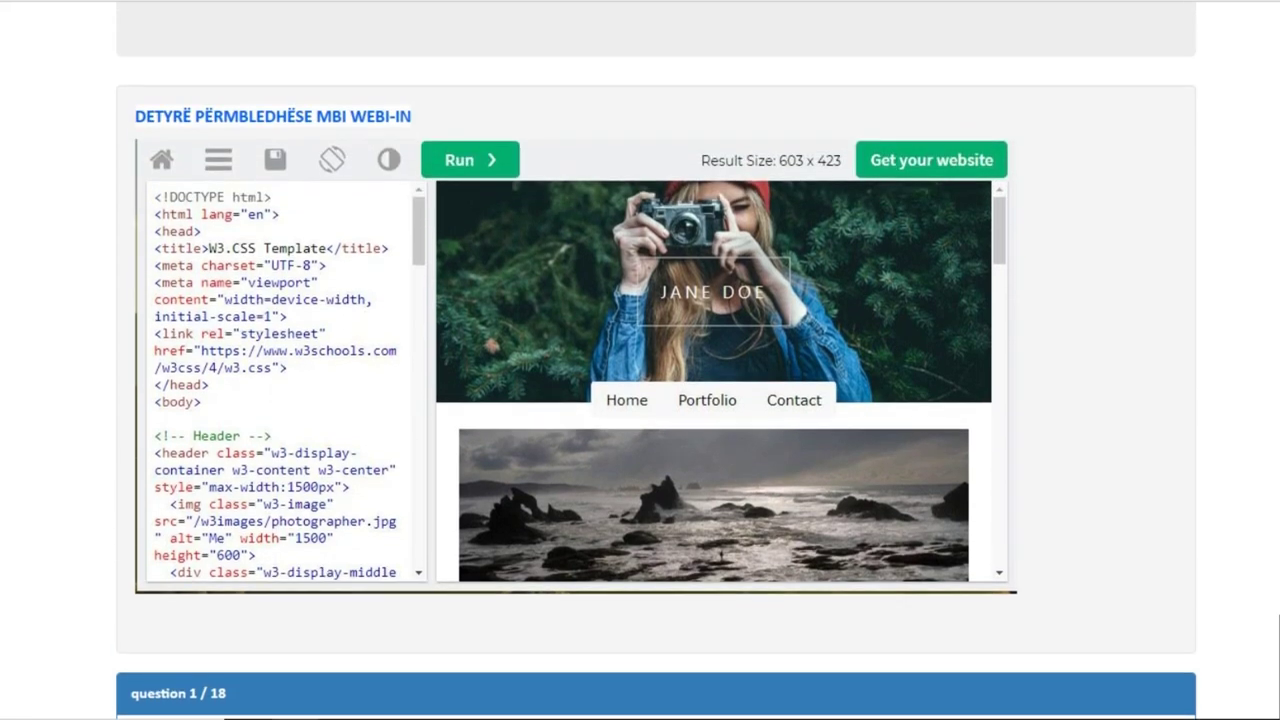
pyautogui.scroll(3, 656, 360)
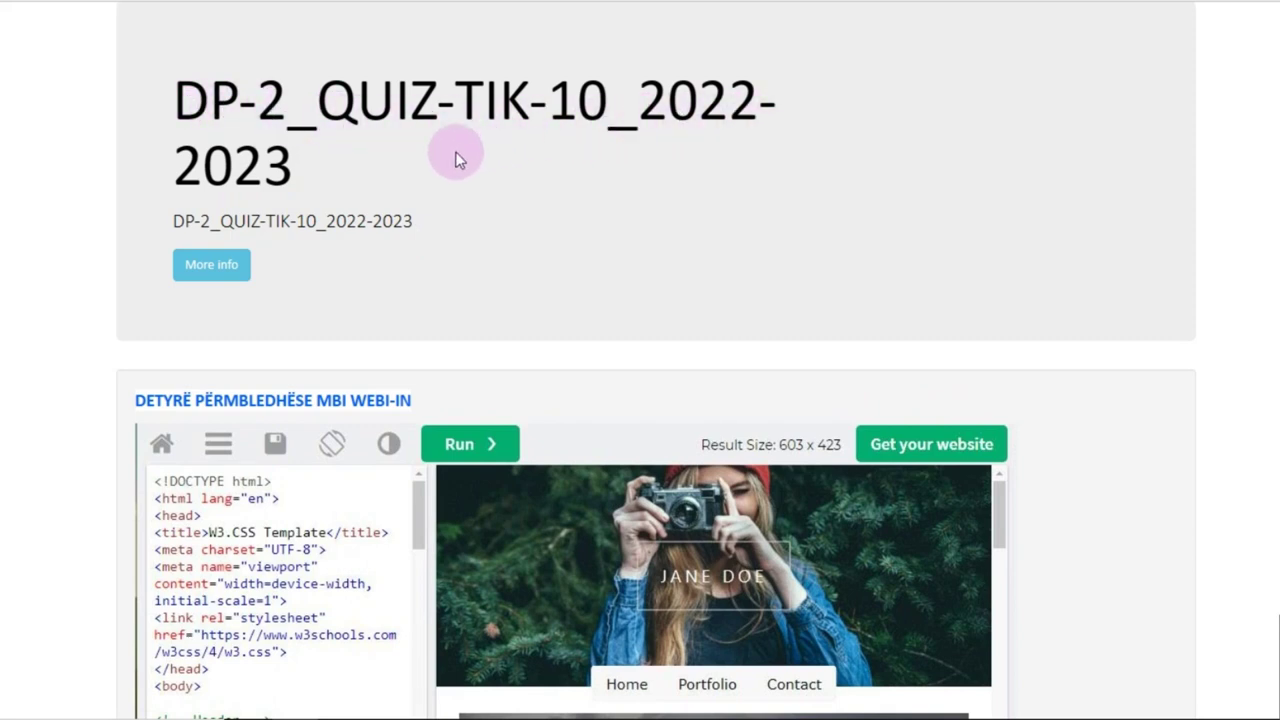
# Step: Show and then hide the quiz's author, company and date details
pyautogui.click(214, 268)
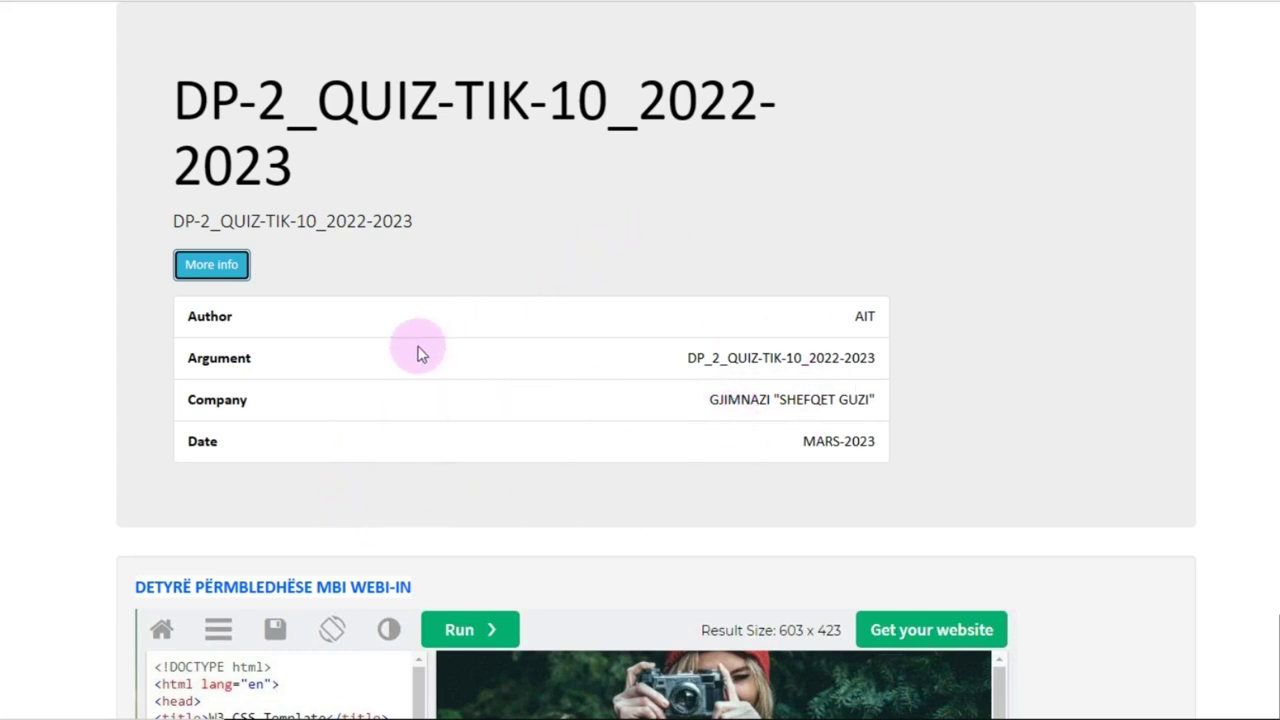
pyautogui.click(238, 266)
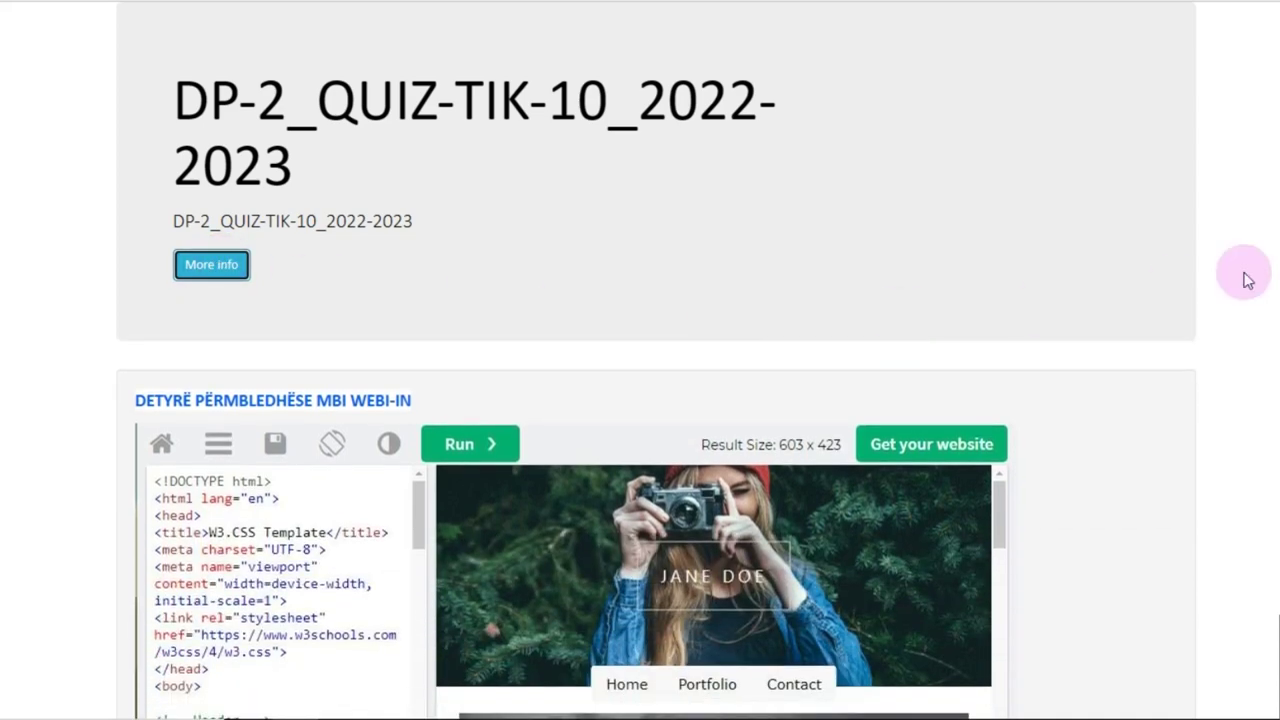
pyautogui.scroll(-7, 656, 393)
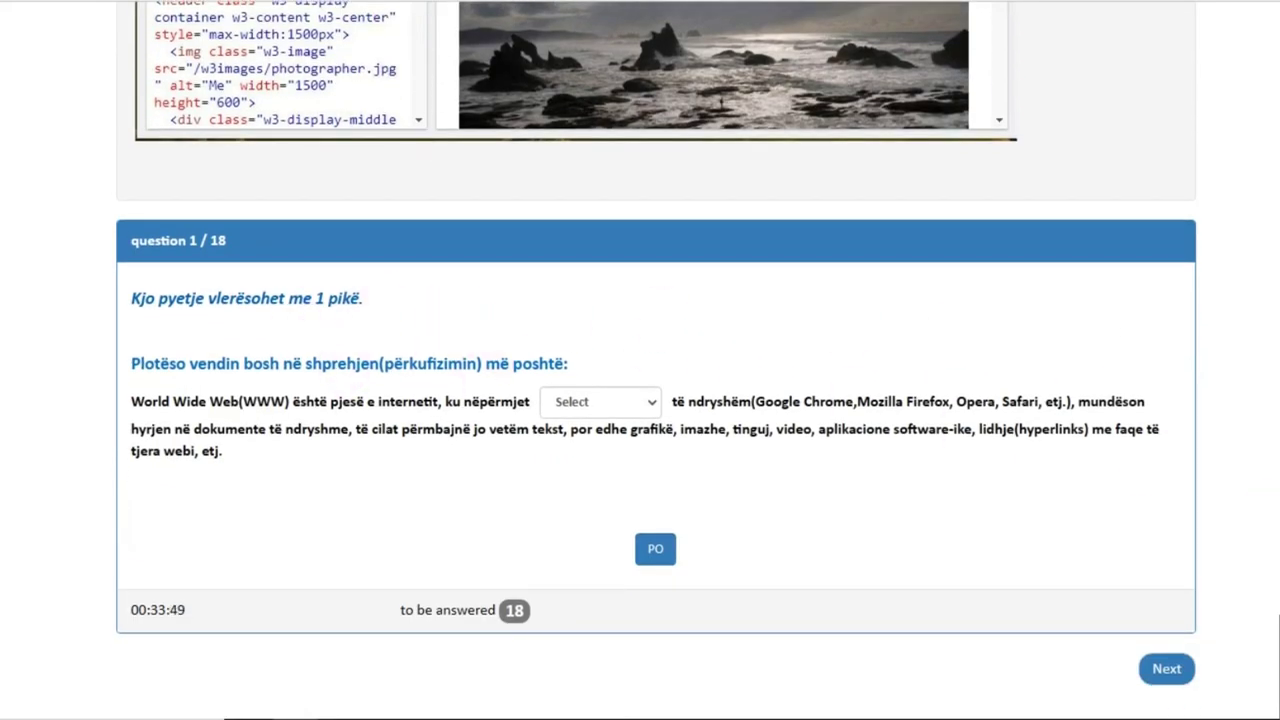
pyautogui.scroll(7, 656, 360)
pyautogui.scroll(-7, 656, 360)
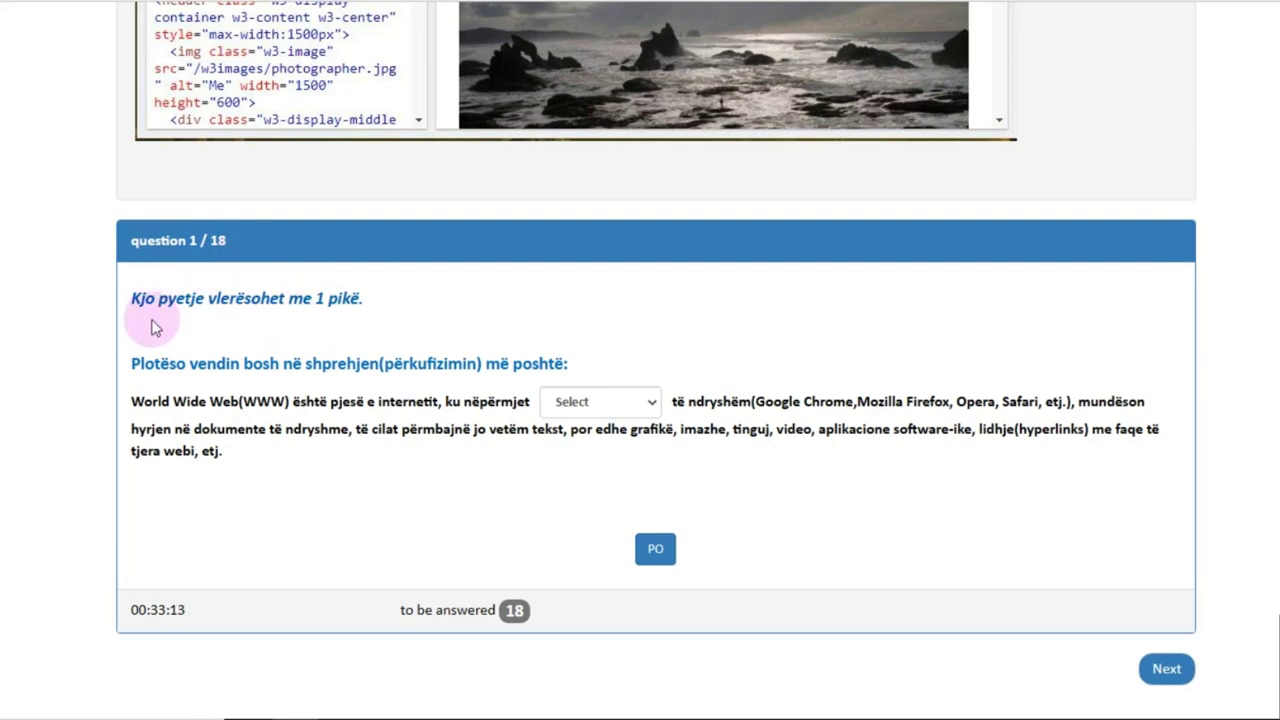
pyautogui.scroll(2, 640, 400)
pyautogui.scroll(-2, 640, 400)
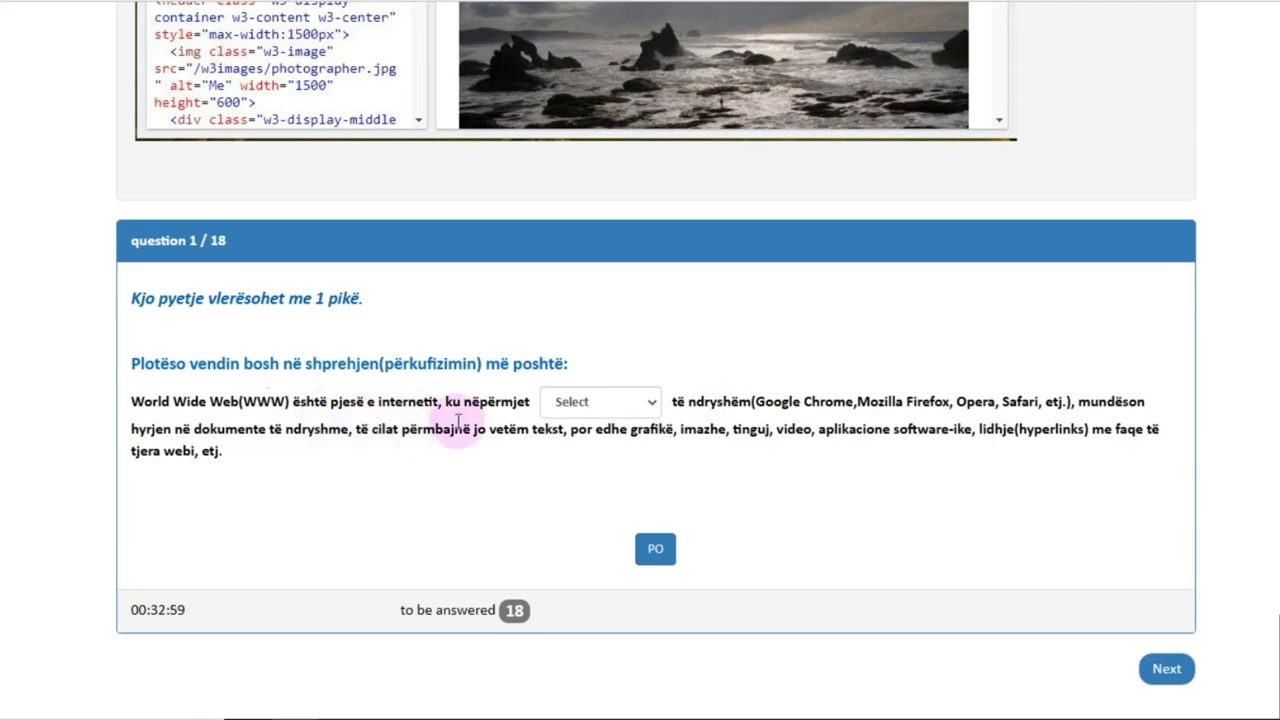
# Step: Review the answer choices in question 1's blank dropdown without choosing one
pyautogui.click(652, 403)
pyautogui.click(653, 404)
pyautogui.click(653, 404)
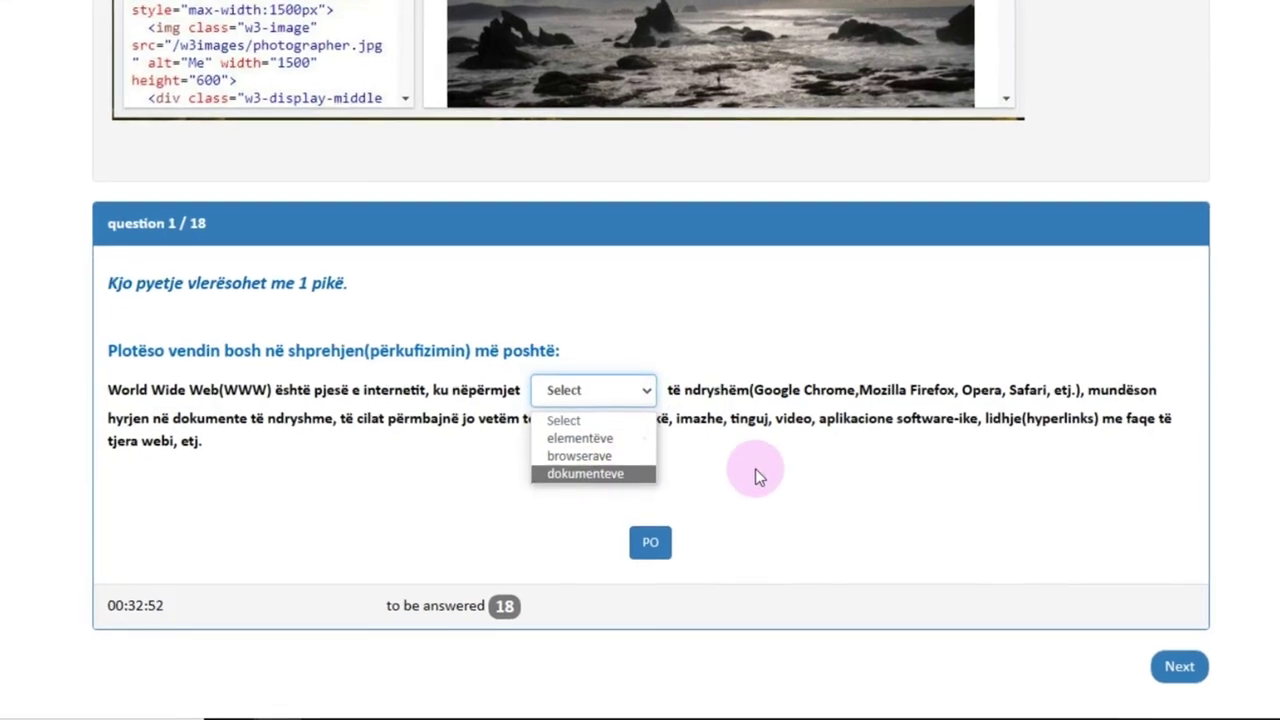
pyautogui.click(755, 468)
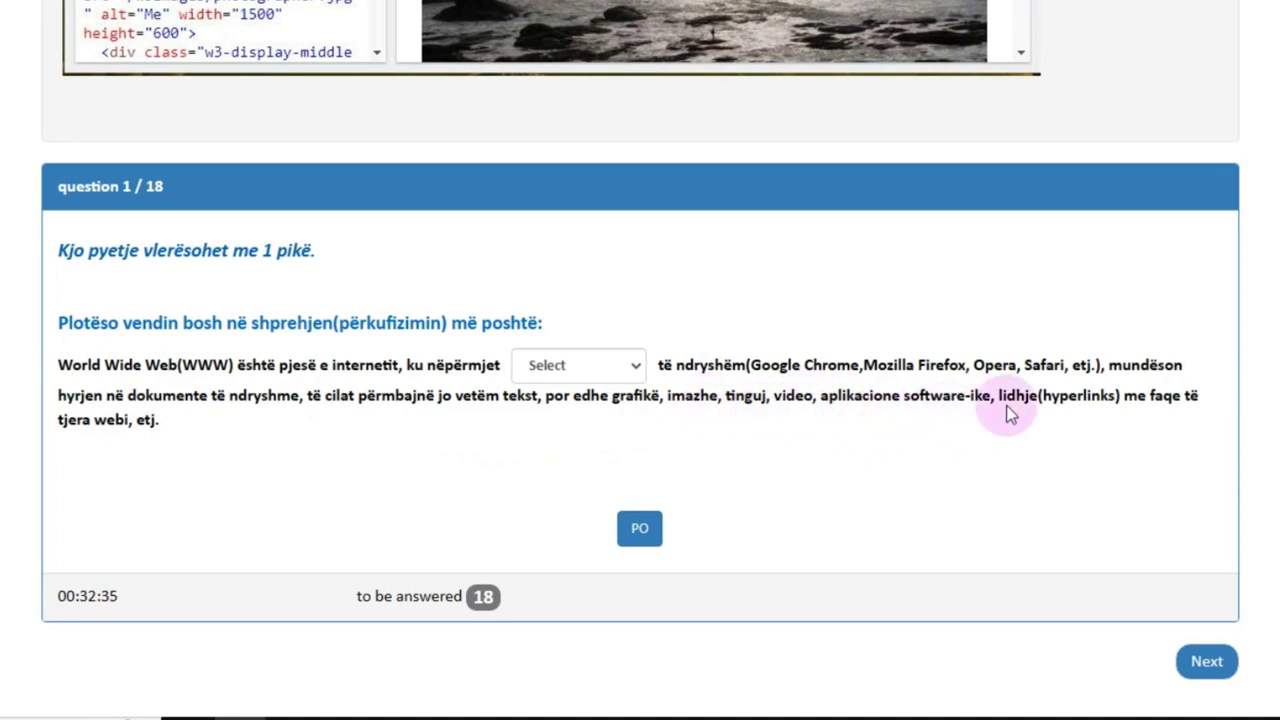
pyautogui.middleClick(1042, 472)
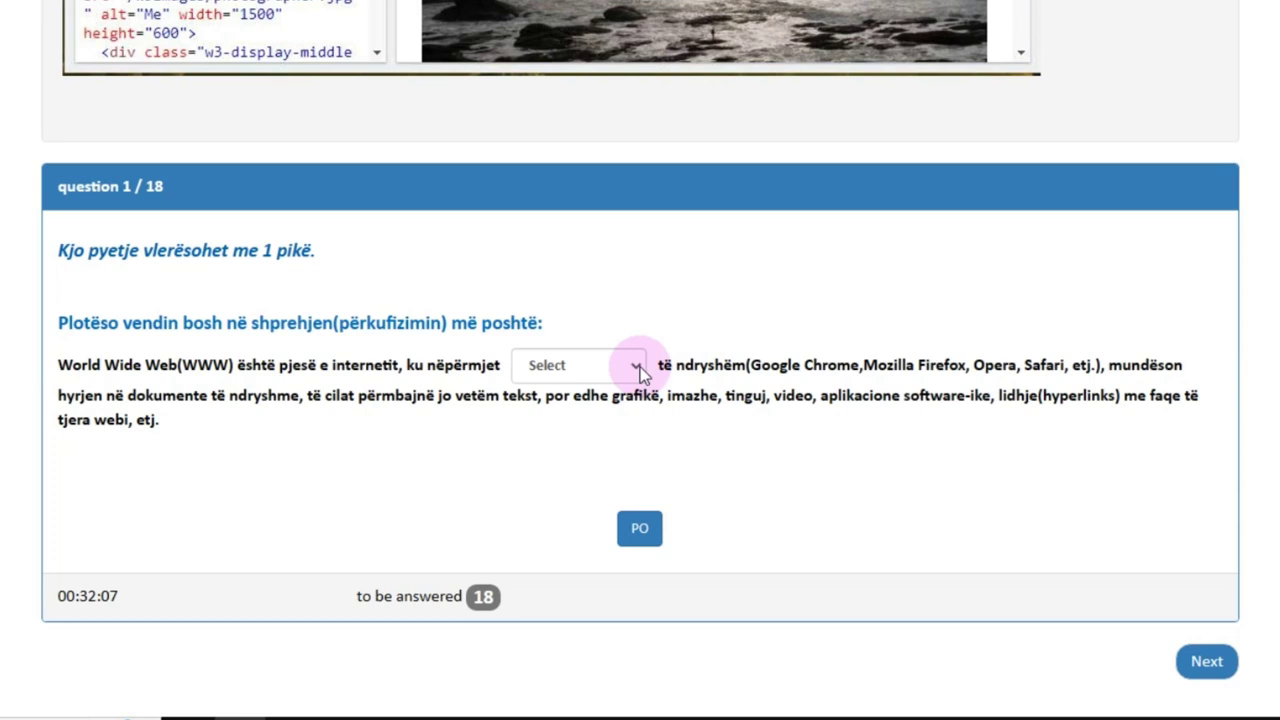
# Step: Fill question 1's blank with 'browserave' and submit it with PO
pyautogui.click(637, 369)
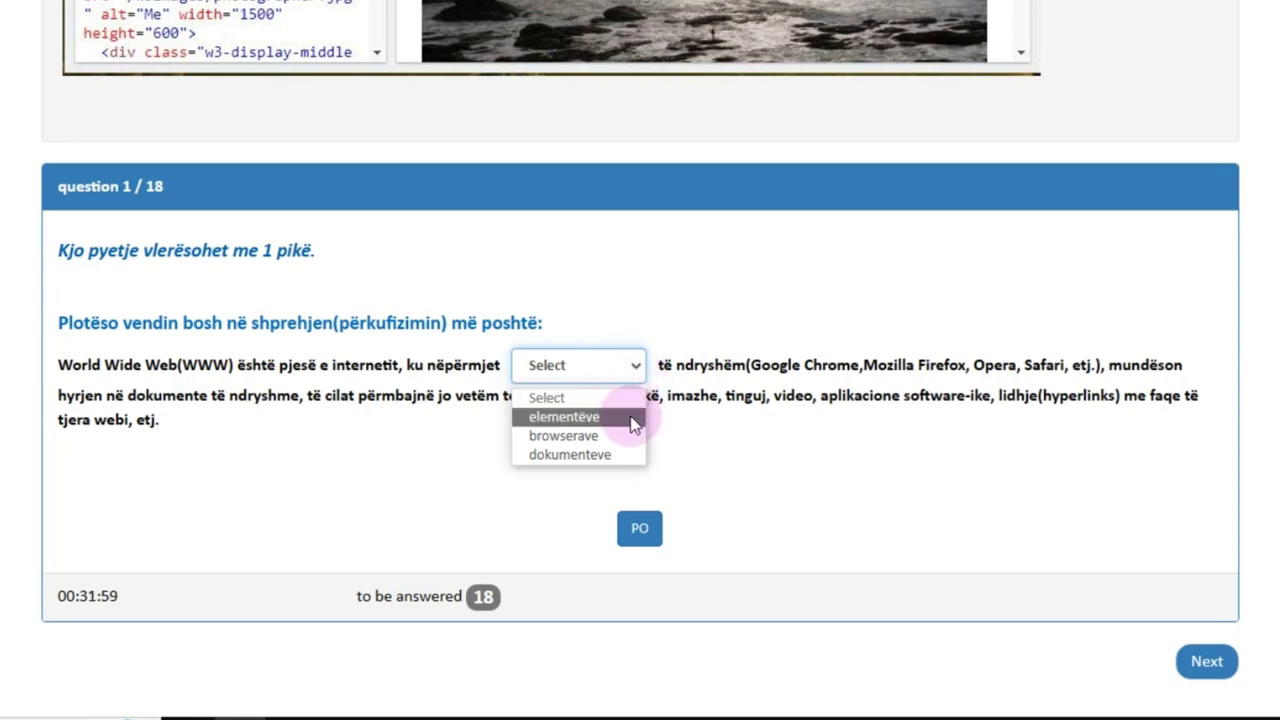
pyautogui.click(607, 442)
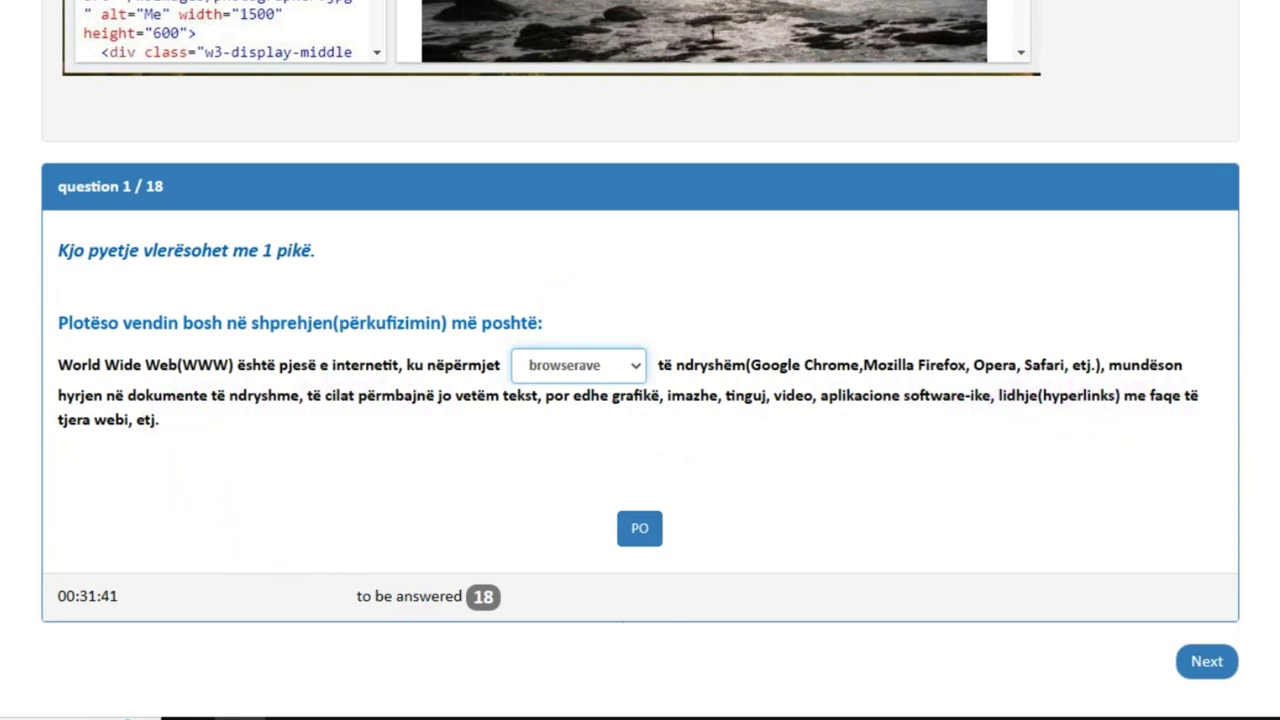
pyautogui.scroll(2, 640, 360)
pyautogui.scroll(-2, 640, 360)
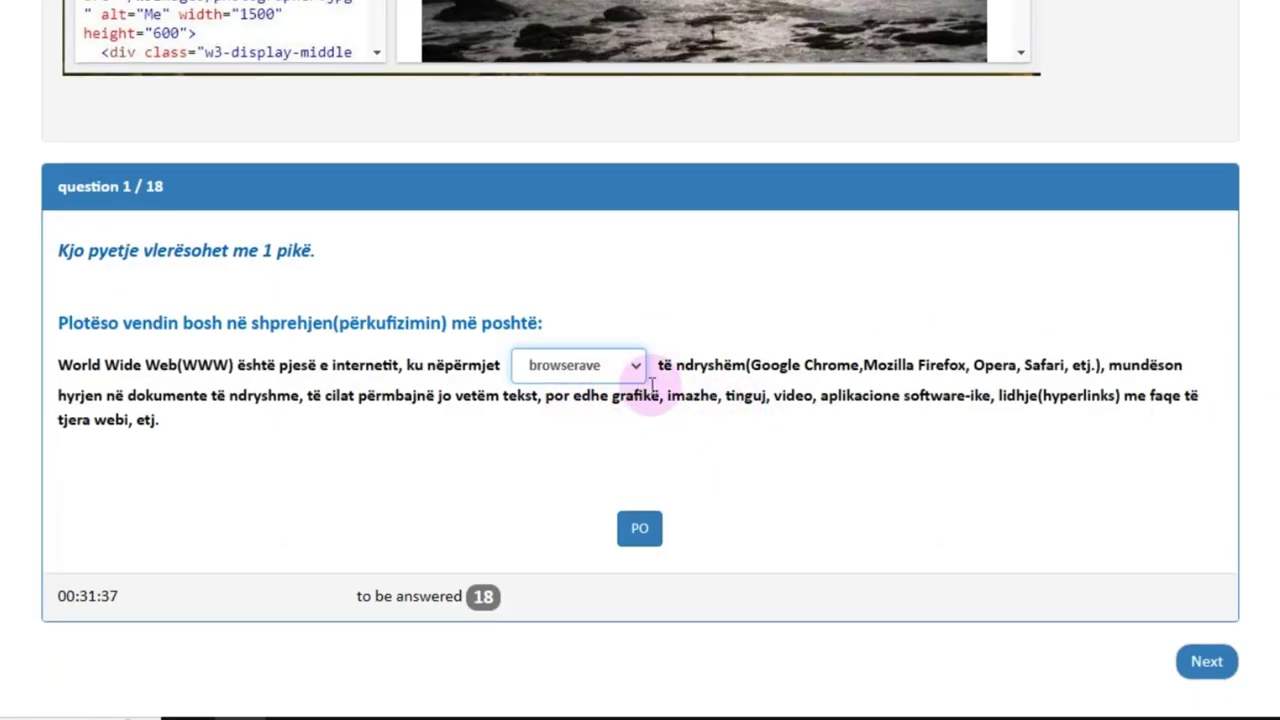
pyautogui.click(640, 530)
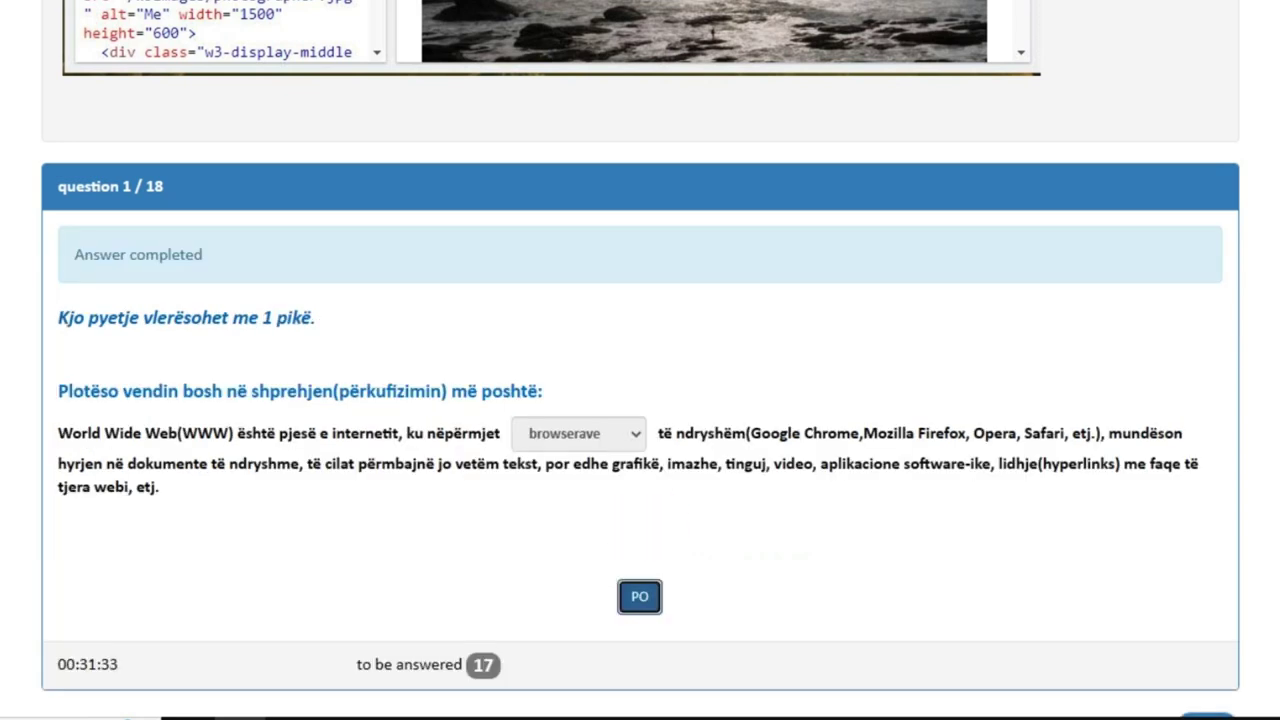
pyautogui.scroll(-1, 640, 360)
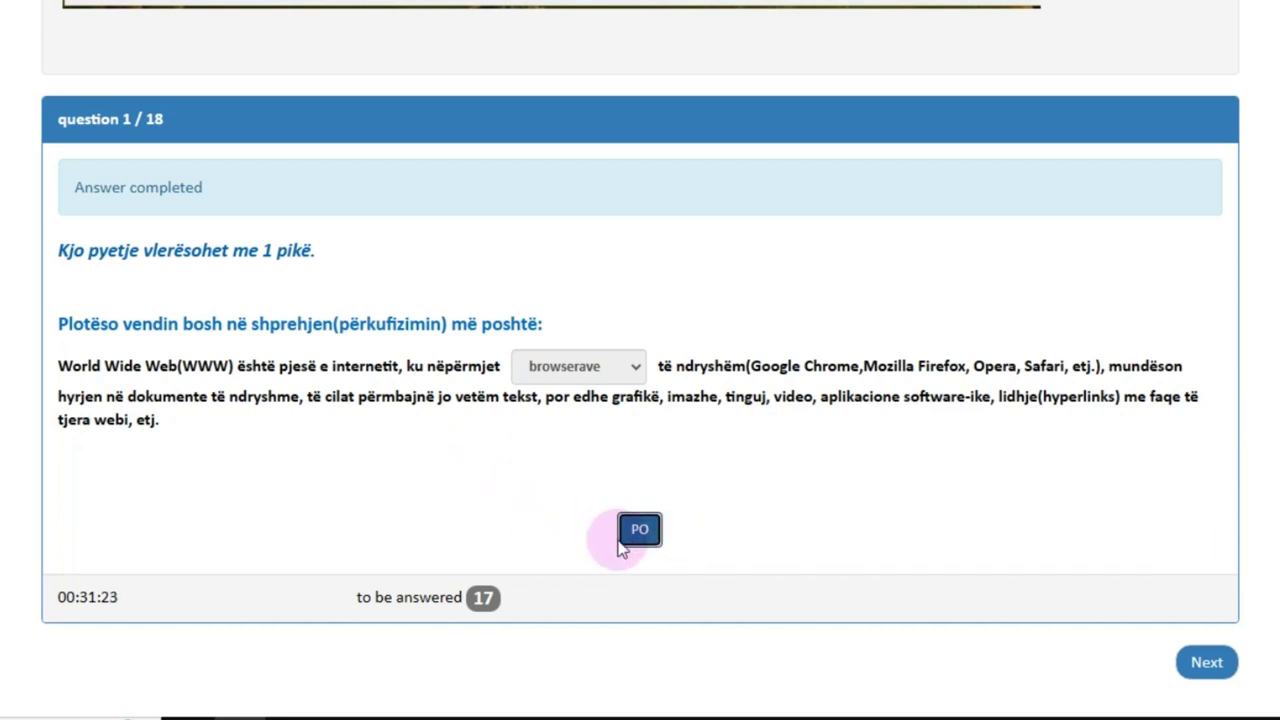
# Step: On question 2, choose 'website' in the blank's dropdown and submit it with PO
pyautogui.click(1207, 662)
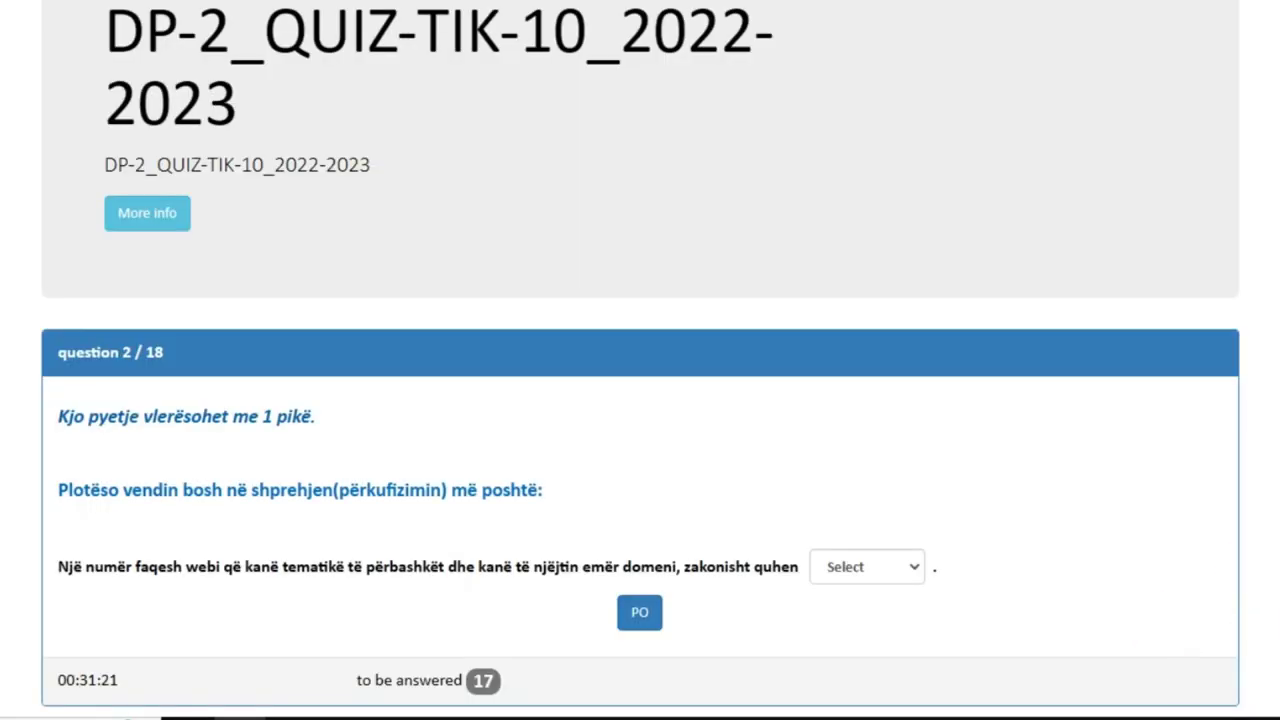
pyautogui.scroll(-1, 900, 386)
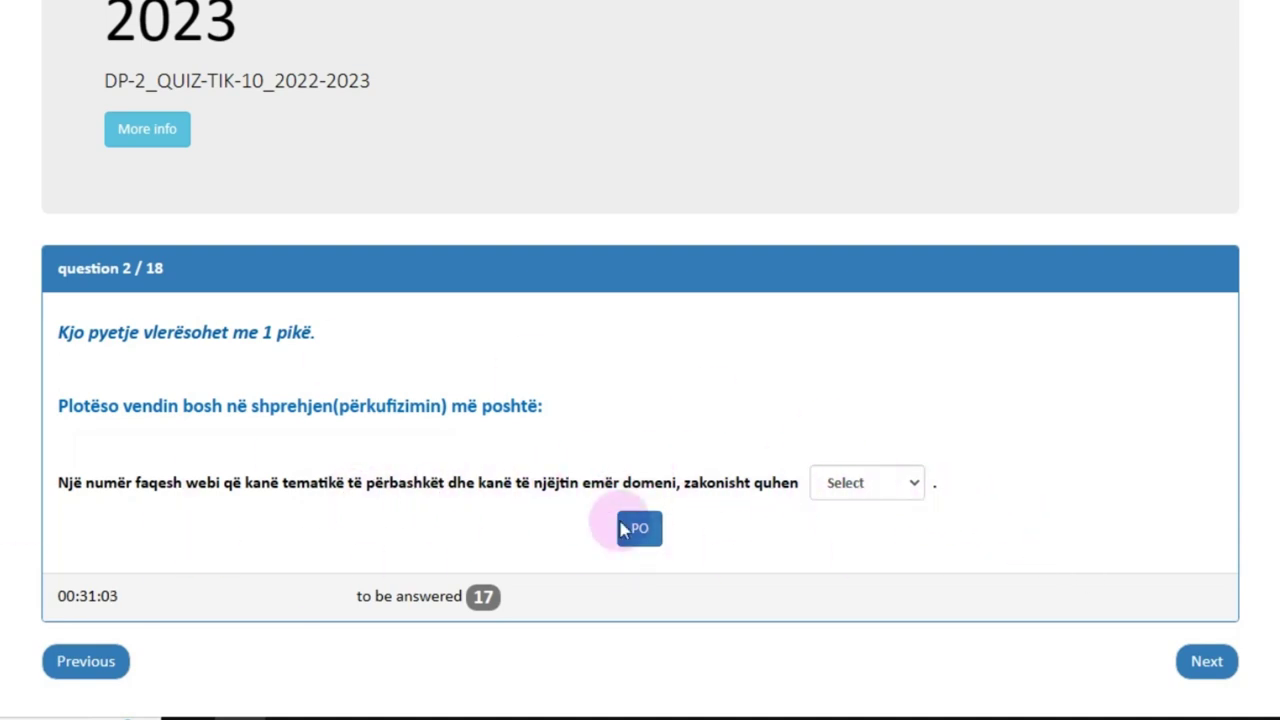
pyautogui.click(907, 485)
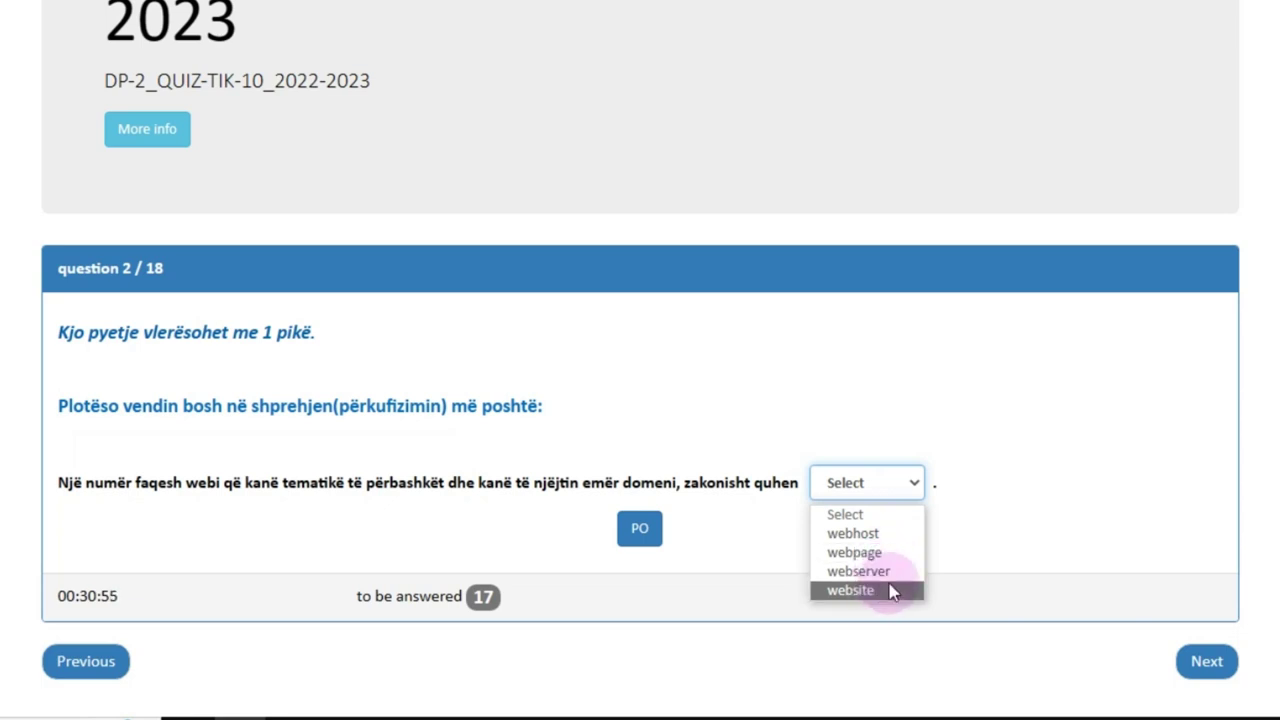
pyautogui.click(1010, 446)
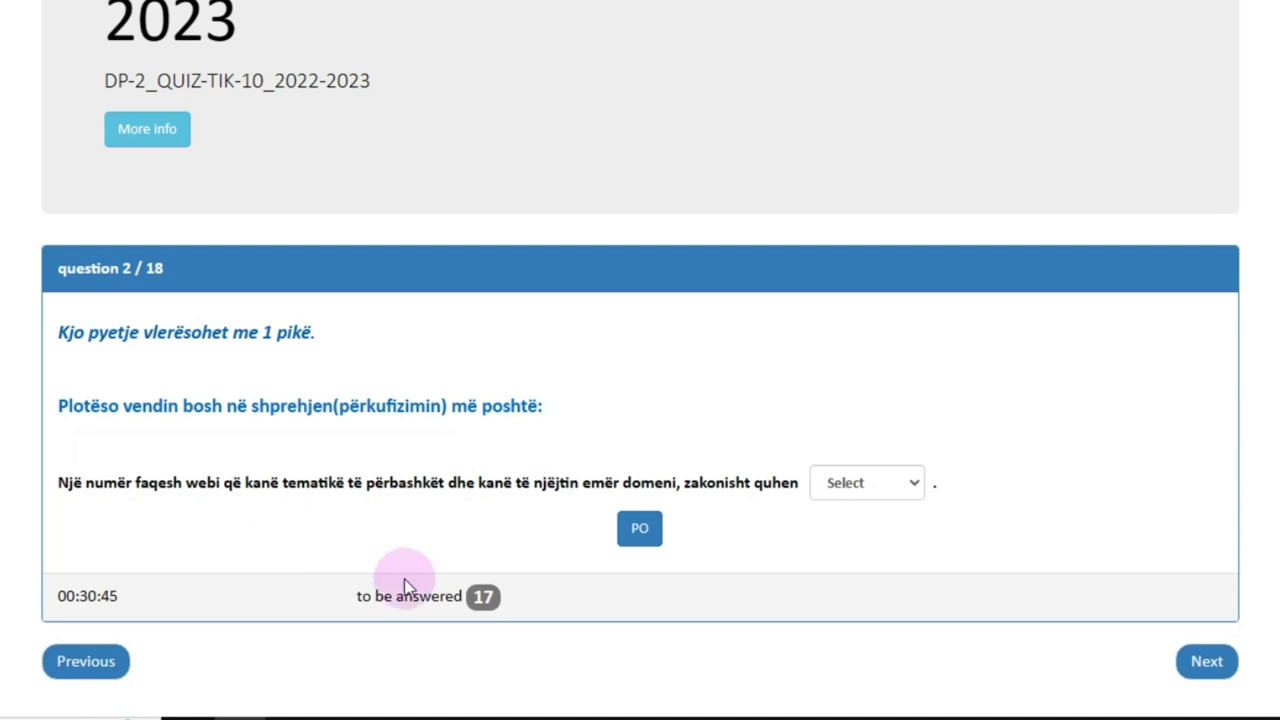
pyautogui.click(916, 486)
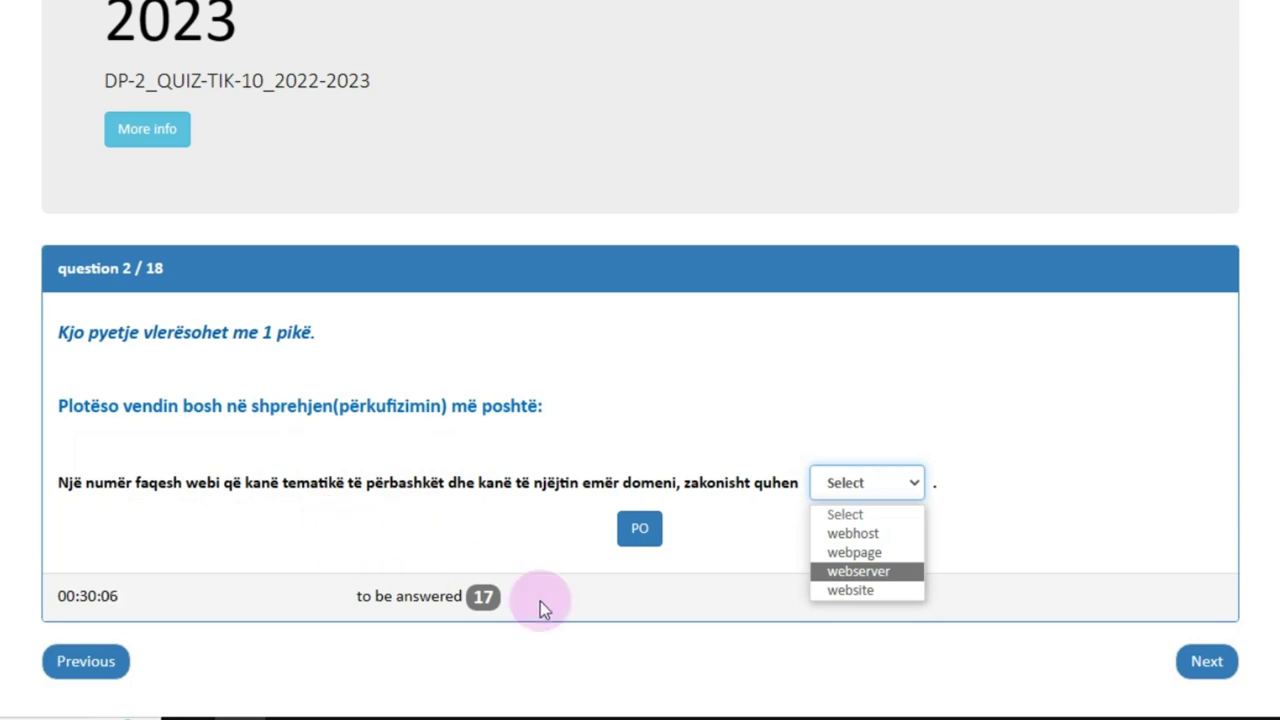
pyautogui.click(851, 591)
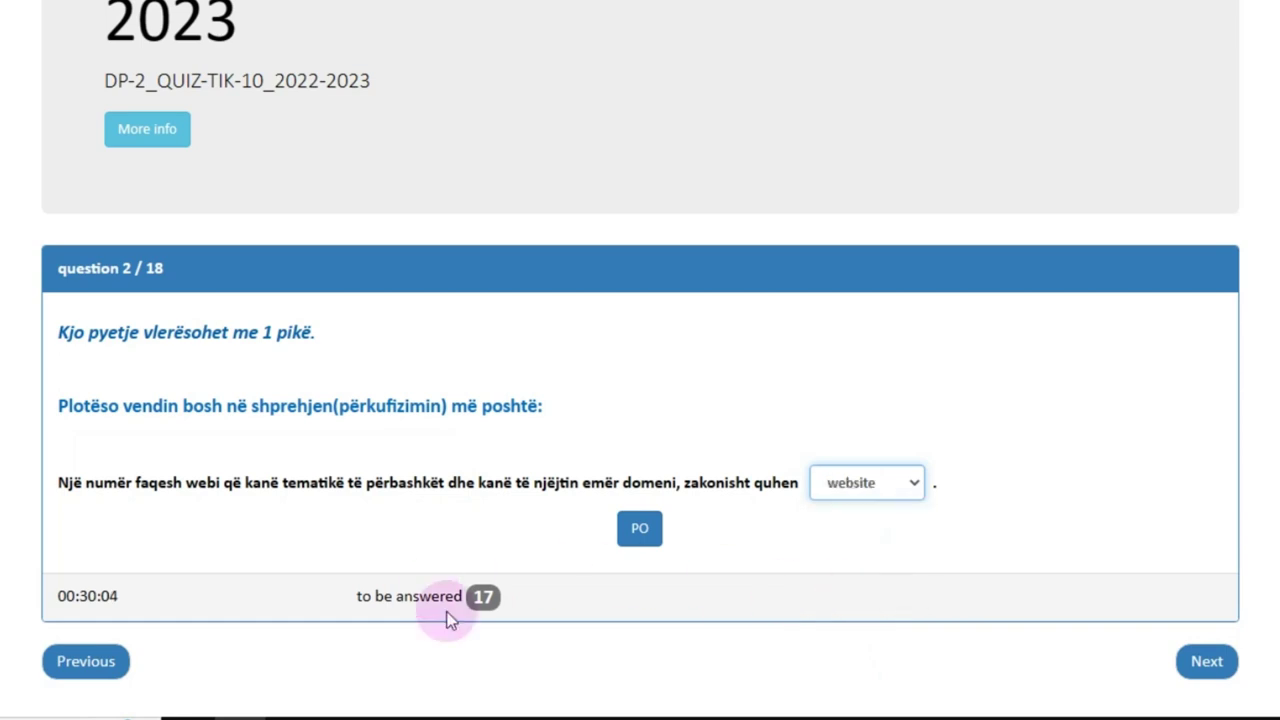
pyautogui.click(652, 540)
pyautogui.scroll(-1, 614, 489)
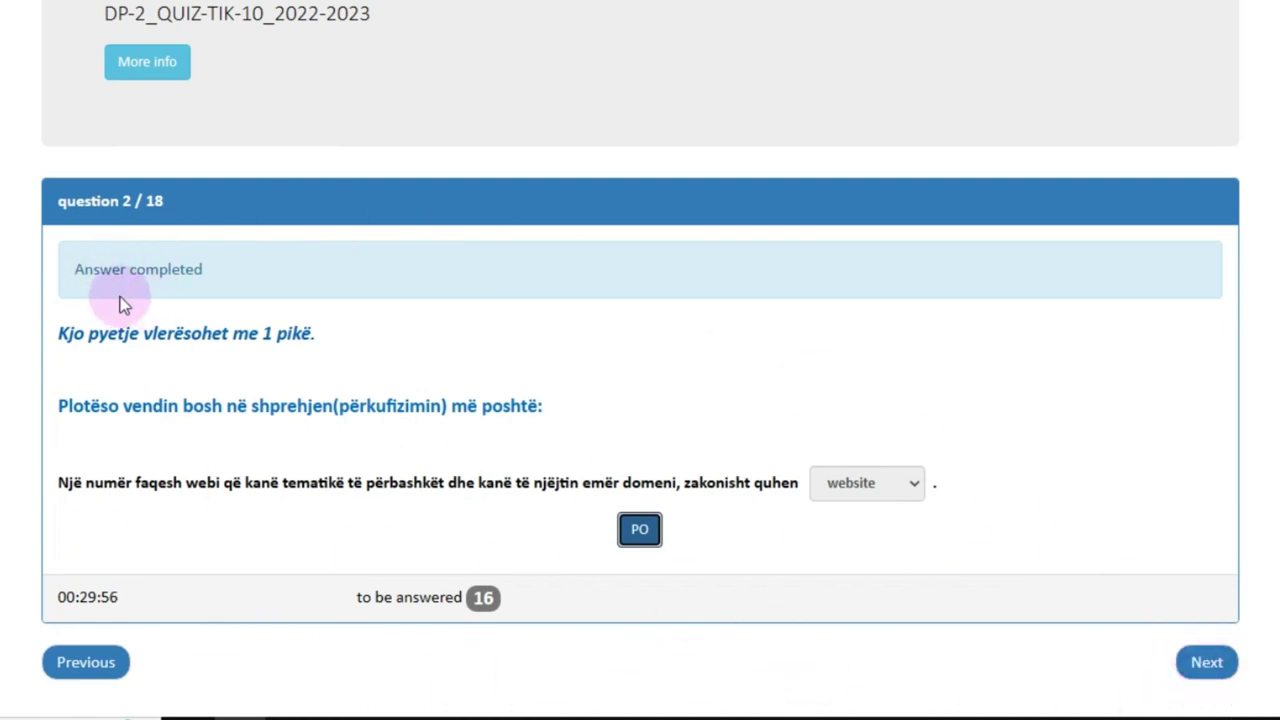
pyautogui.click(1218, 666)
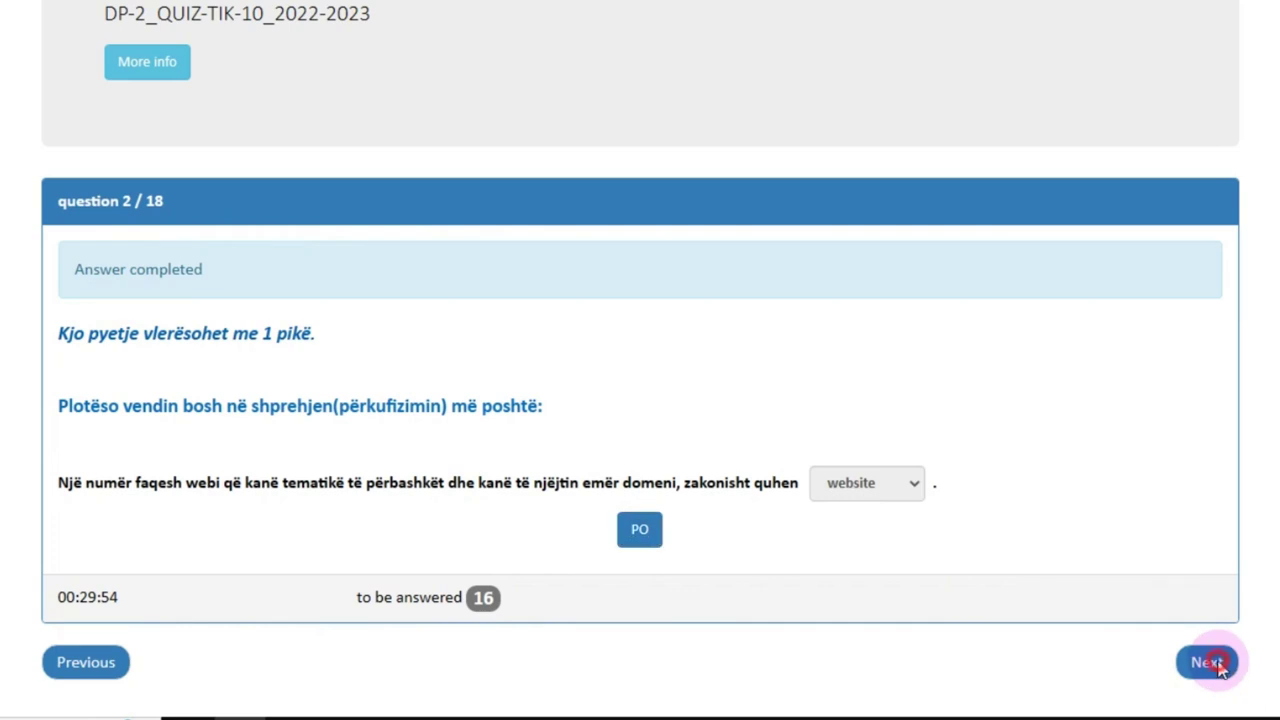
# Step: Mark question 3's server statement TRUE and submit the answer
pyautogui.scroll(-1, 640, 400)
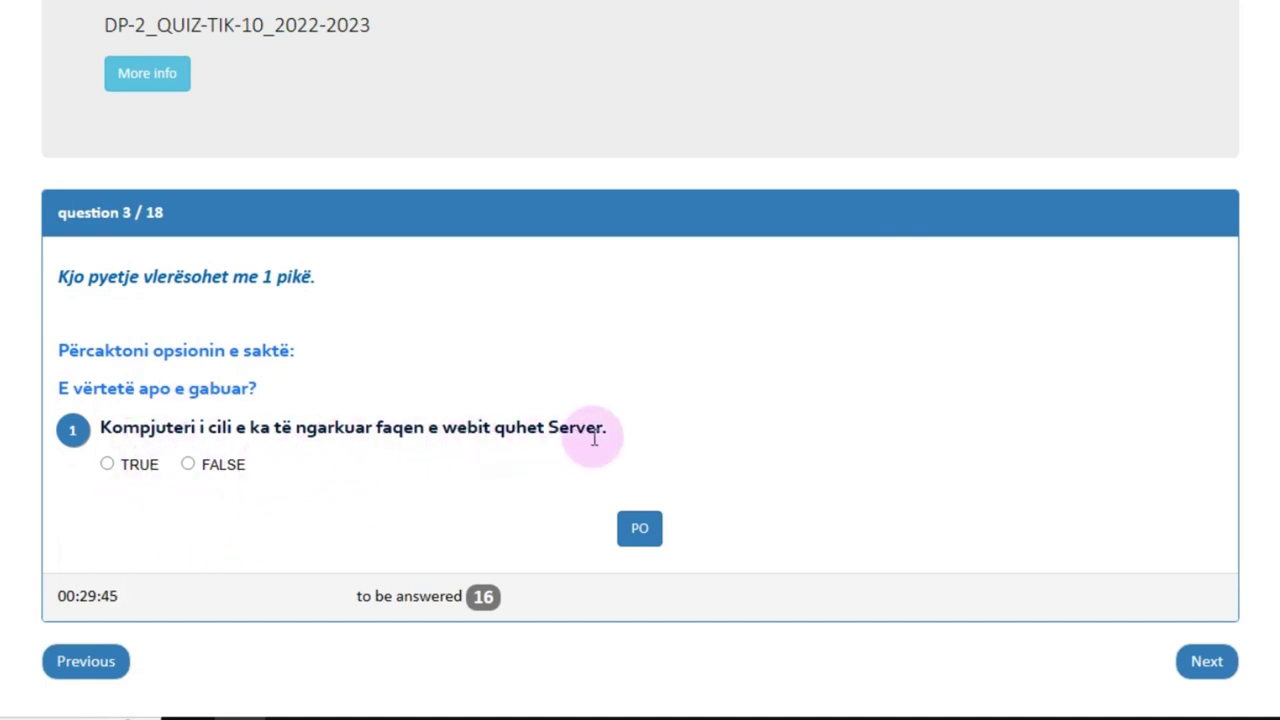
pyautogui.click(108, 465)
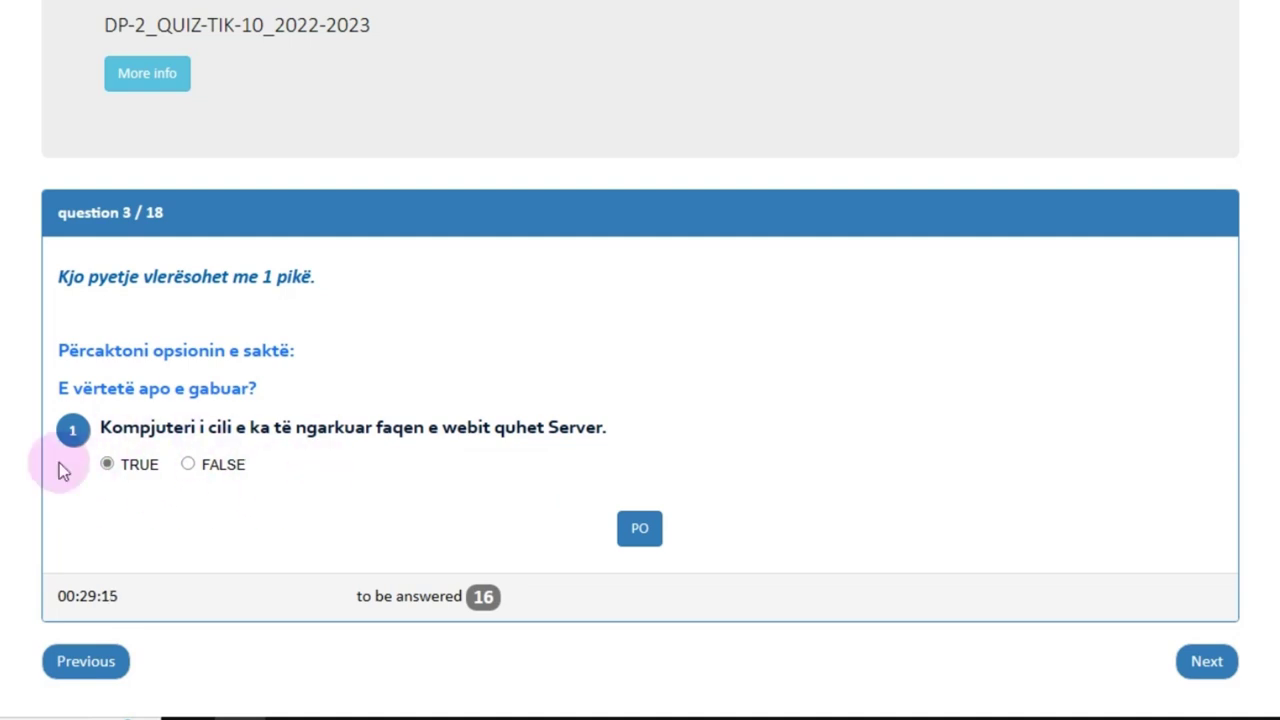
pyautogui.click(644, 531)
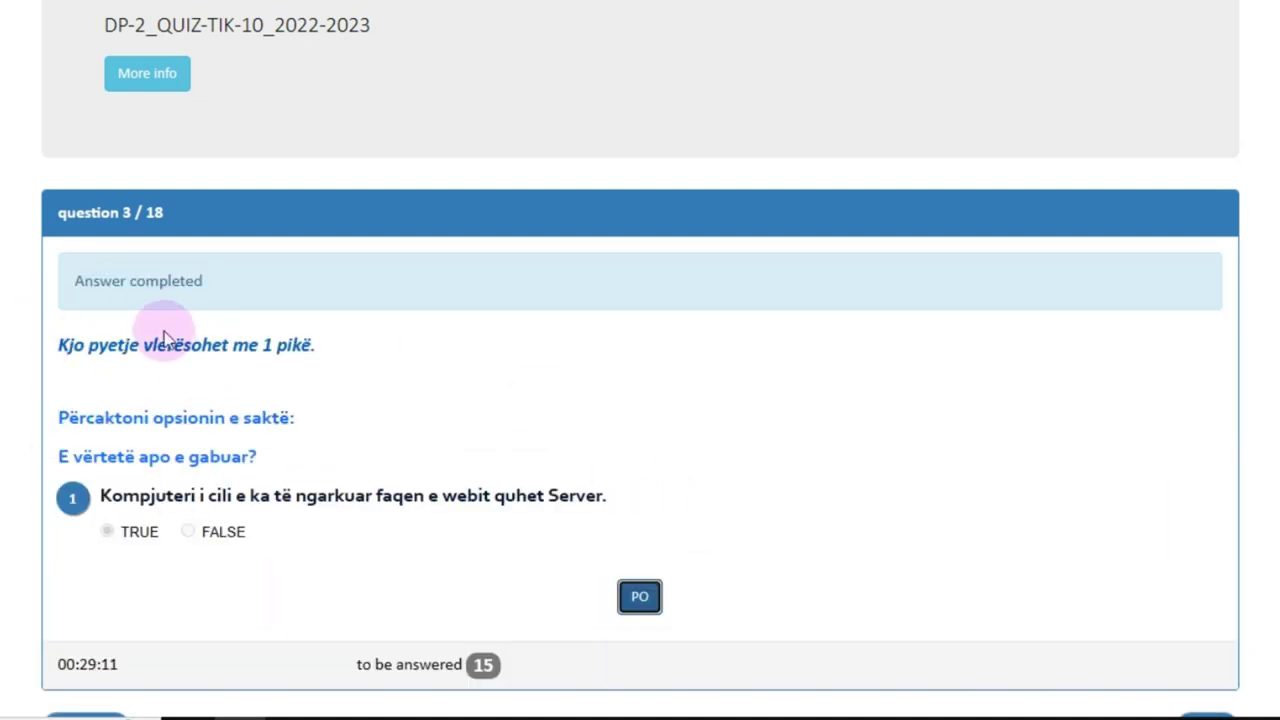
pyautogui.scroll(-1, 640, 400)
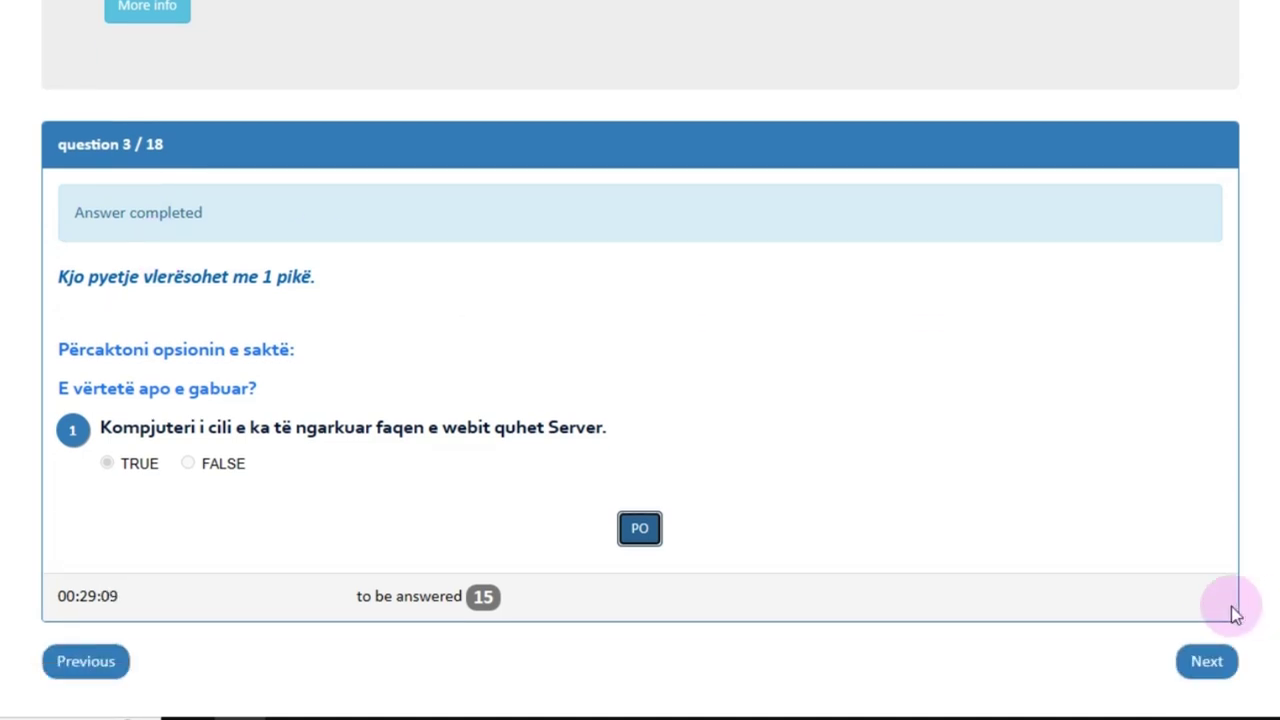
# Step: Move to question 4, choose .cpp as the non-web format, and submit it
pyautogui.click(1206, 662)
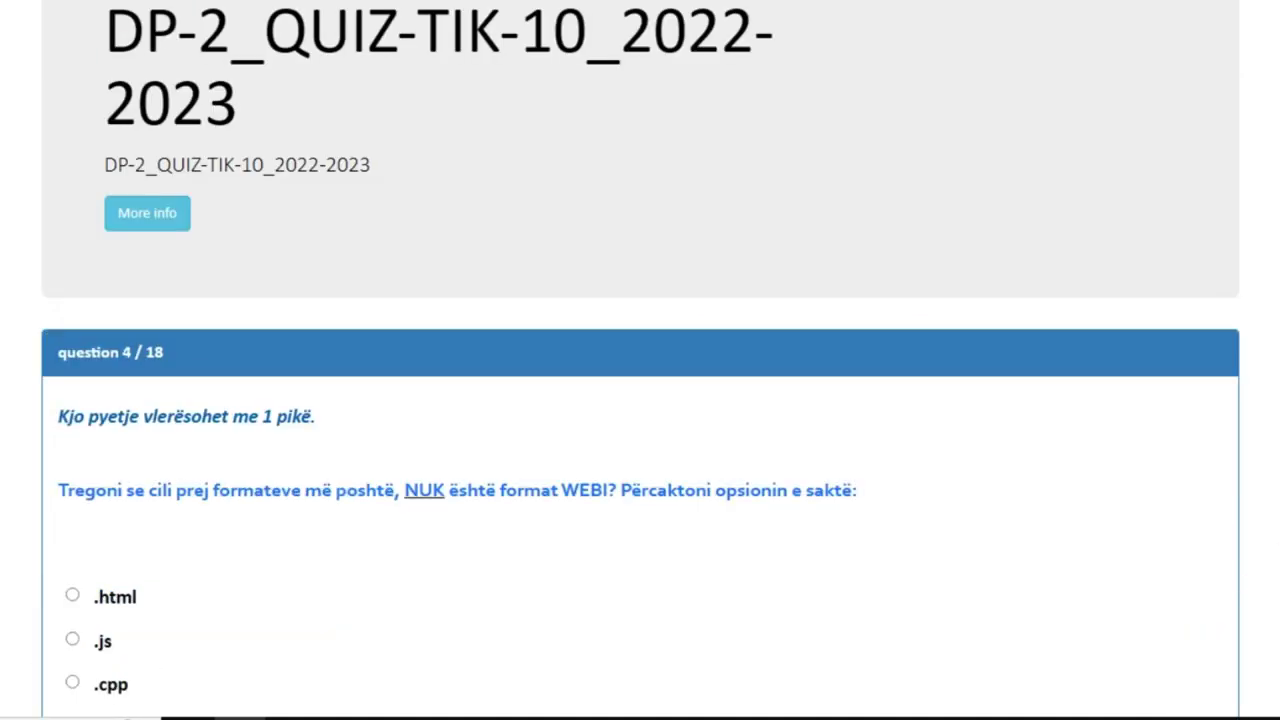
pyautogui.scroll(-3, 1194, 434)
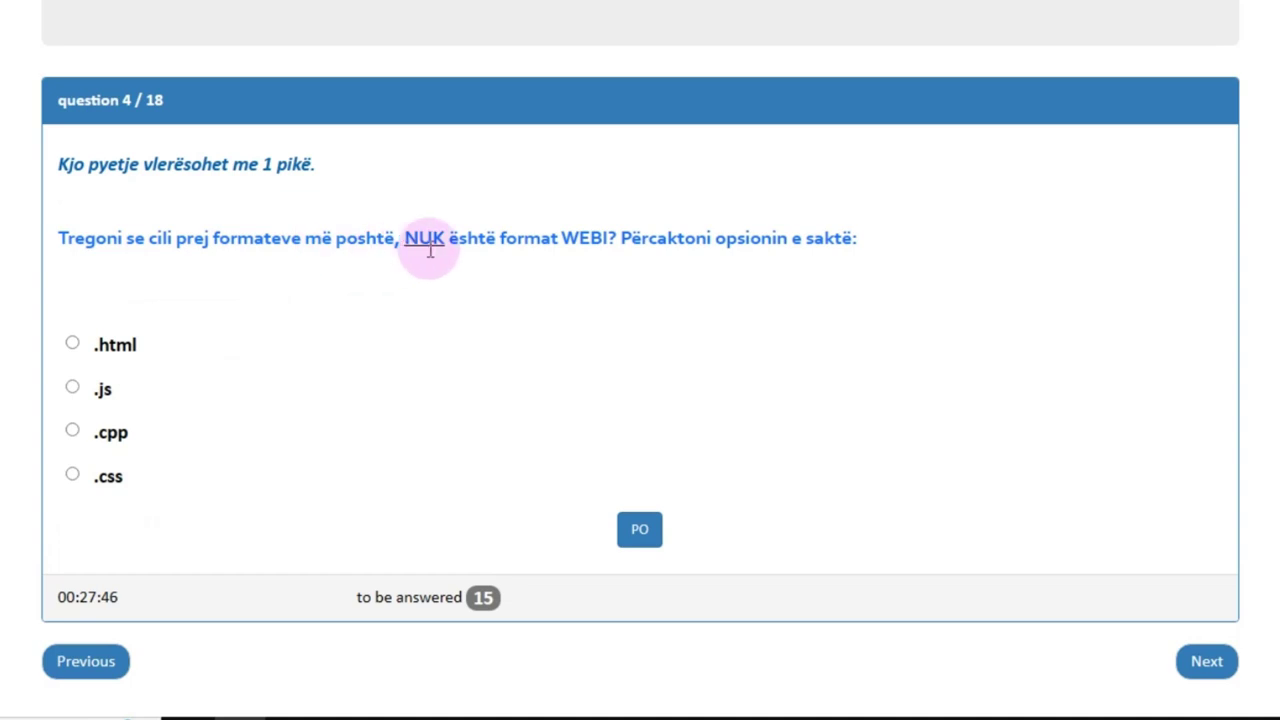
pyautogui.click(72, 432)
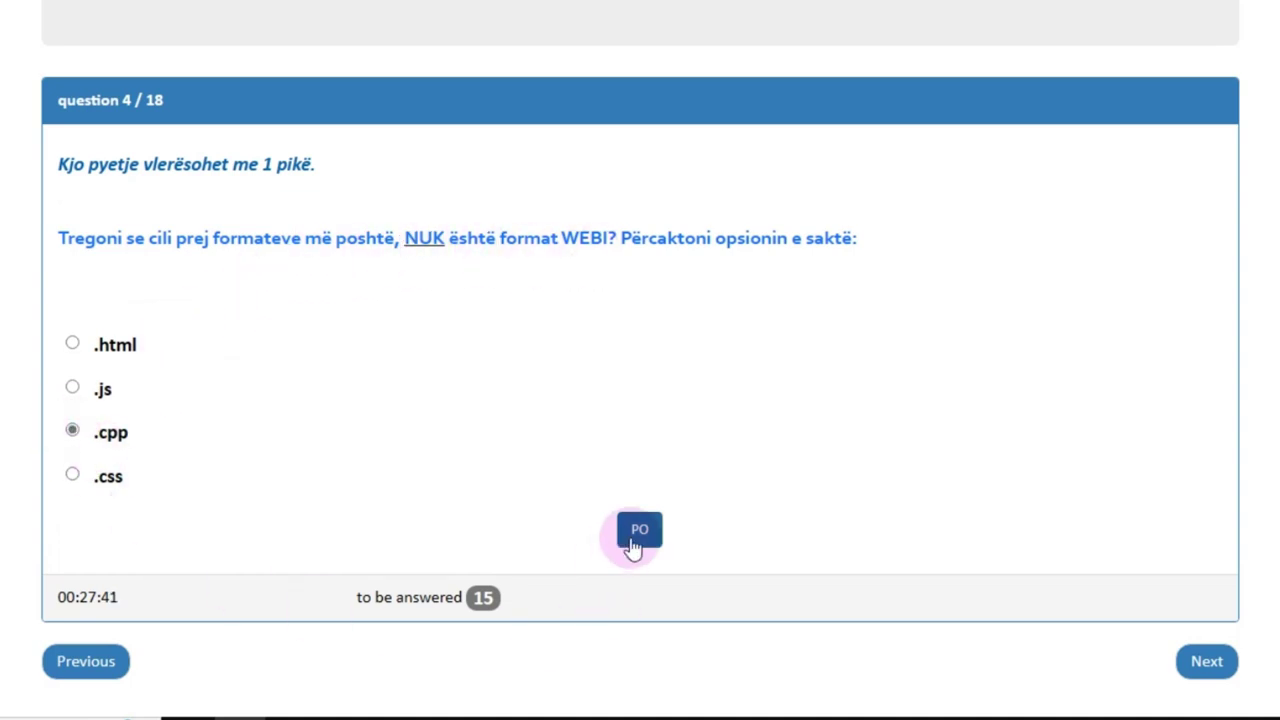
pyautogui.click(632, 537)
pyautogui.scroll(-1, 773, 517)
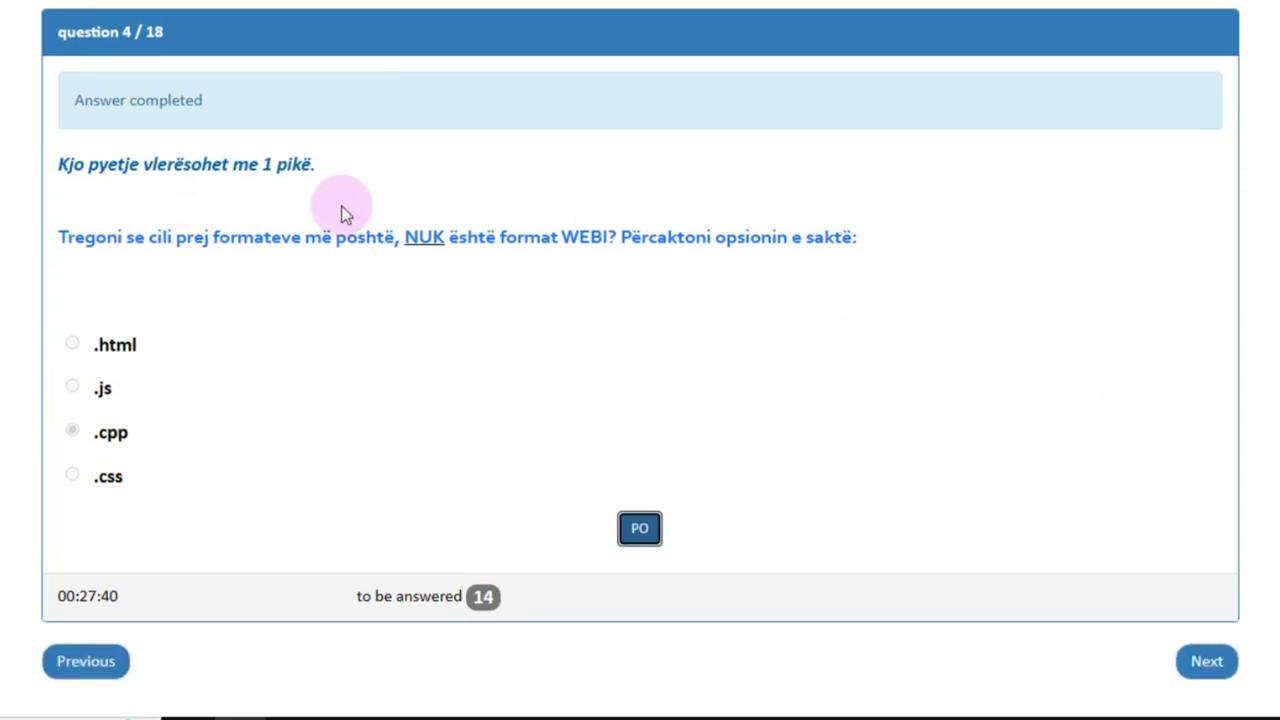
# Step: Answer question 5's statement about each web page's own address TRUE and submit it
pyautogui.click(1200, 665)
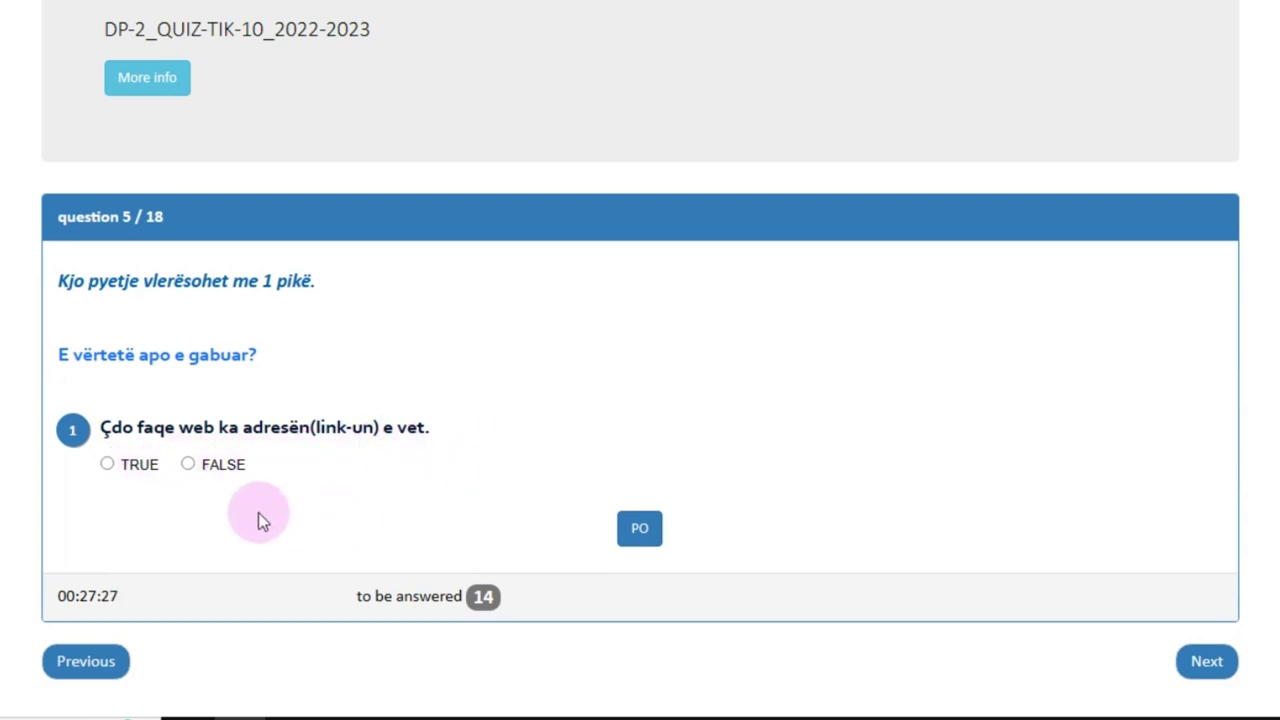
pyautogui.click(107, 465)
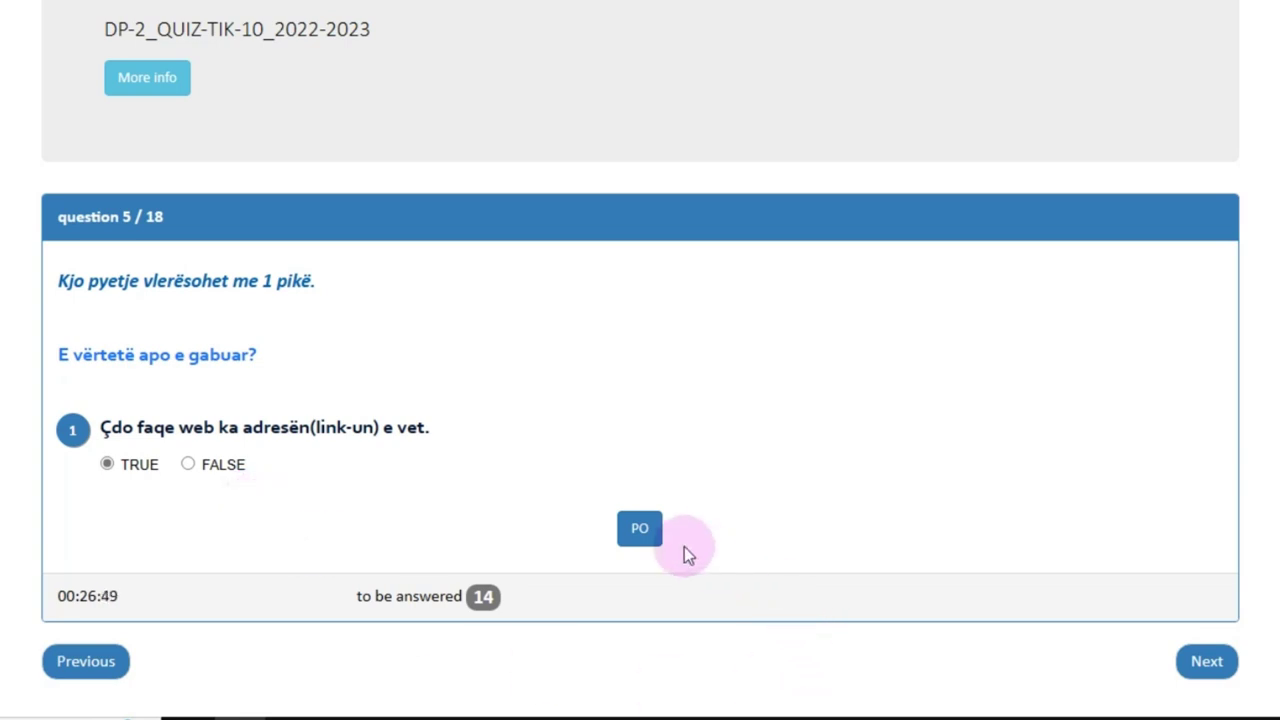
pyautogui.click(640, 530)
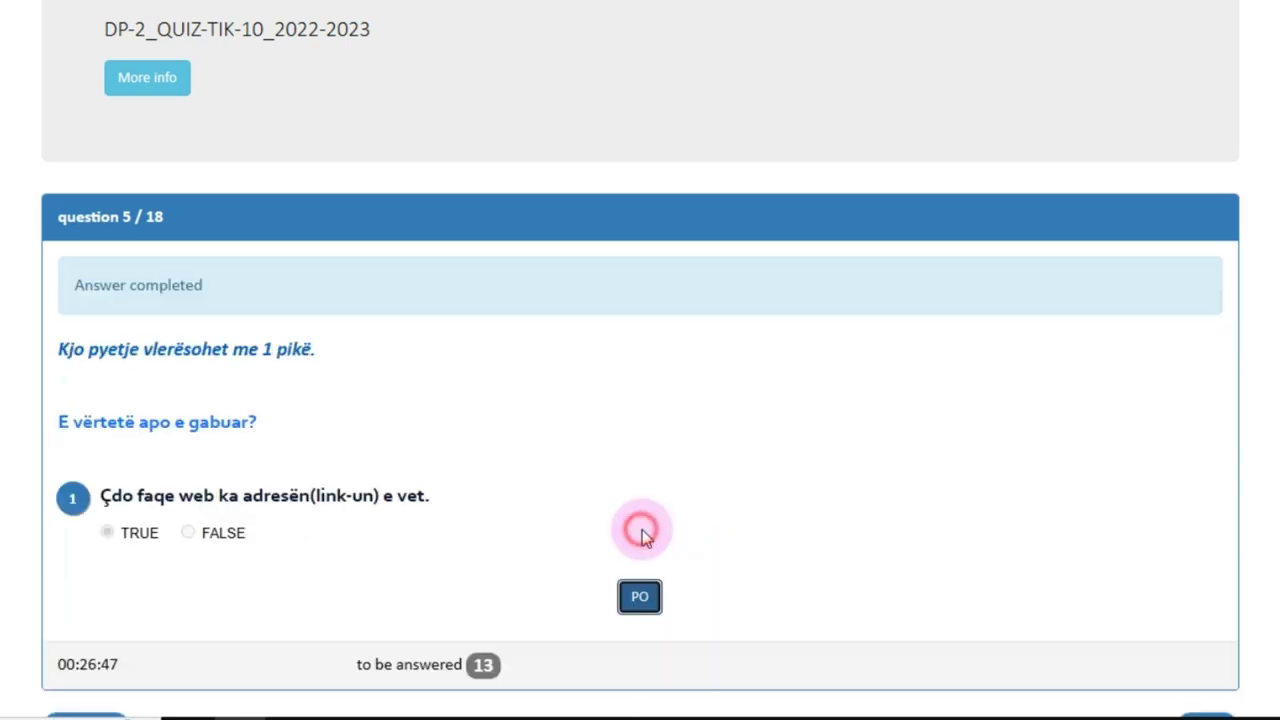
pyautogui.moveTo(56, 414); pyautogui.dragTo(102, 560)
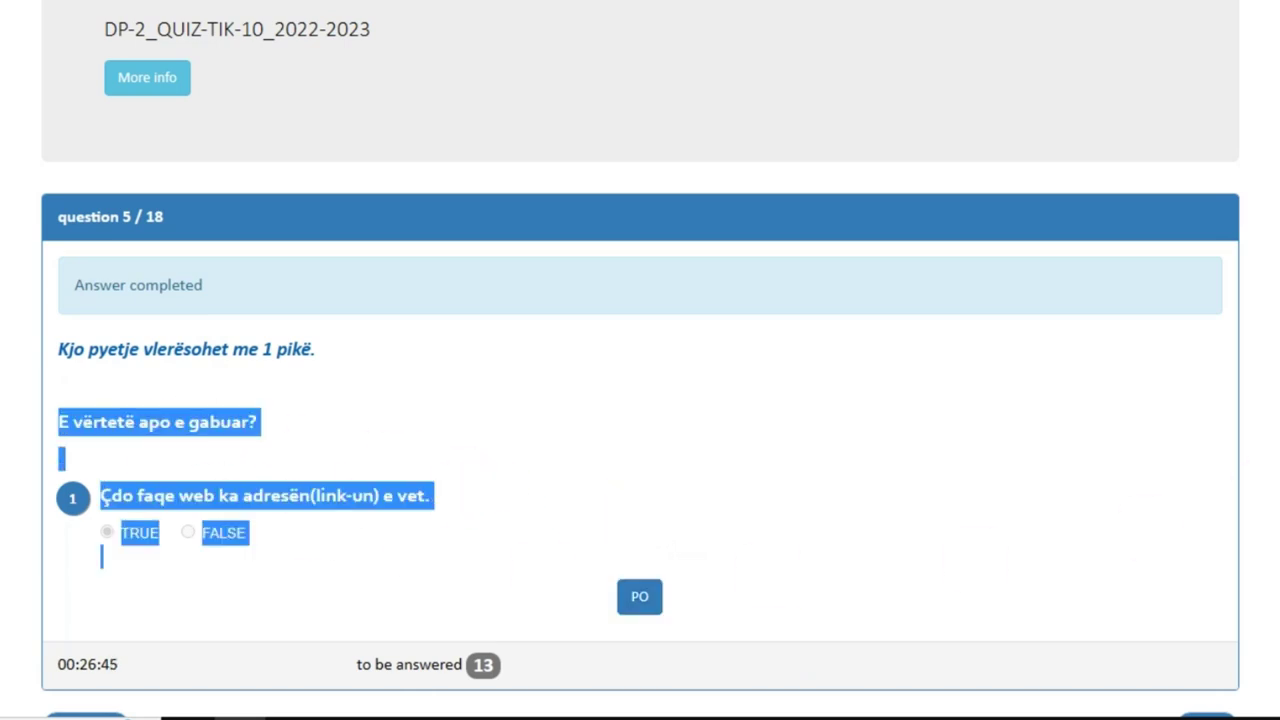
pyautogui.click(1032, 392)
pyautogui.scroll(-1, 1068, 428)
pyautogui.click(1213, 664)
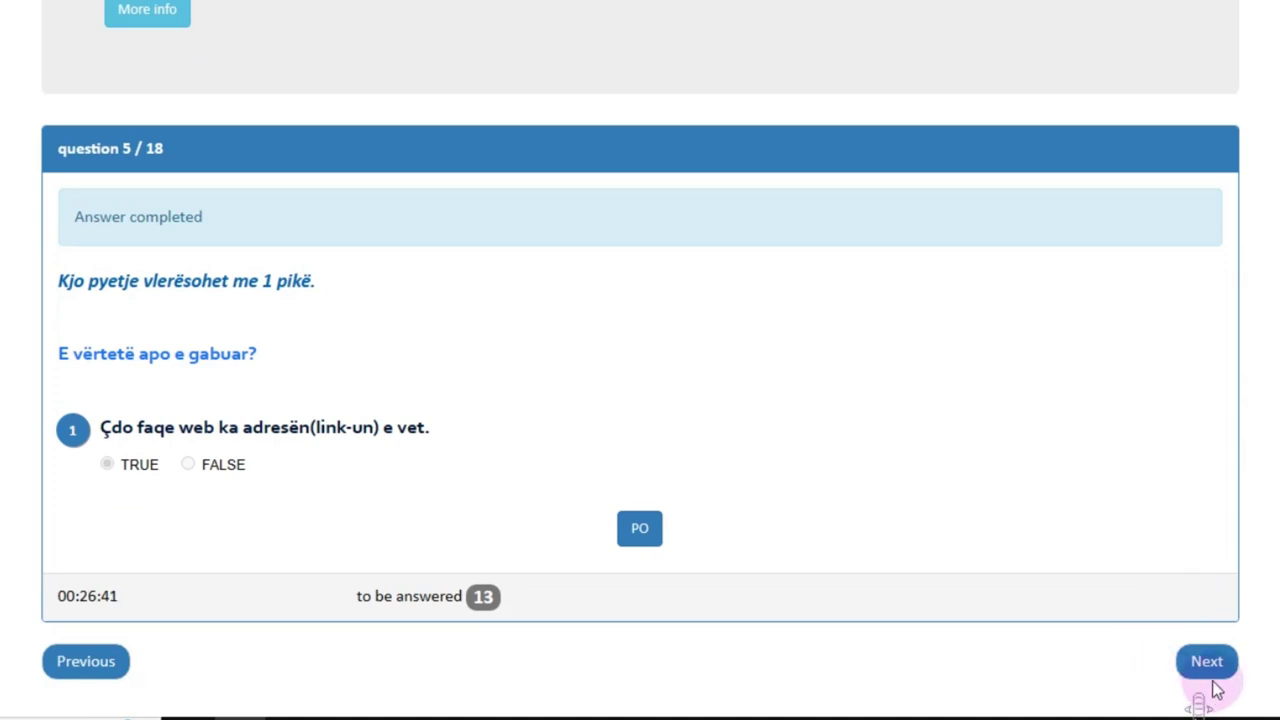
# Step: Mark question 6's first two domain statements FALSE
pyautogui.scroll(-4, 640, 400)
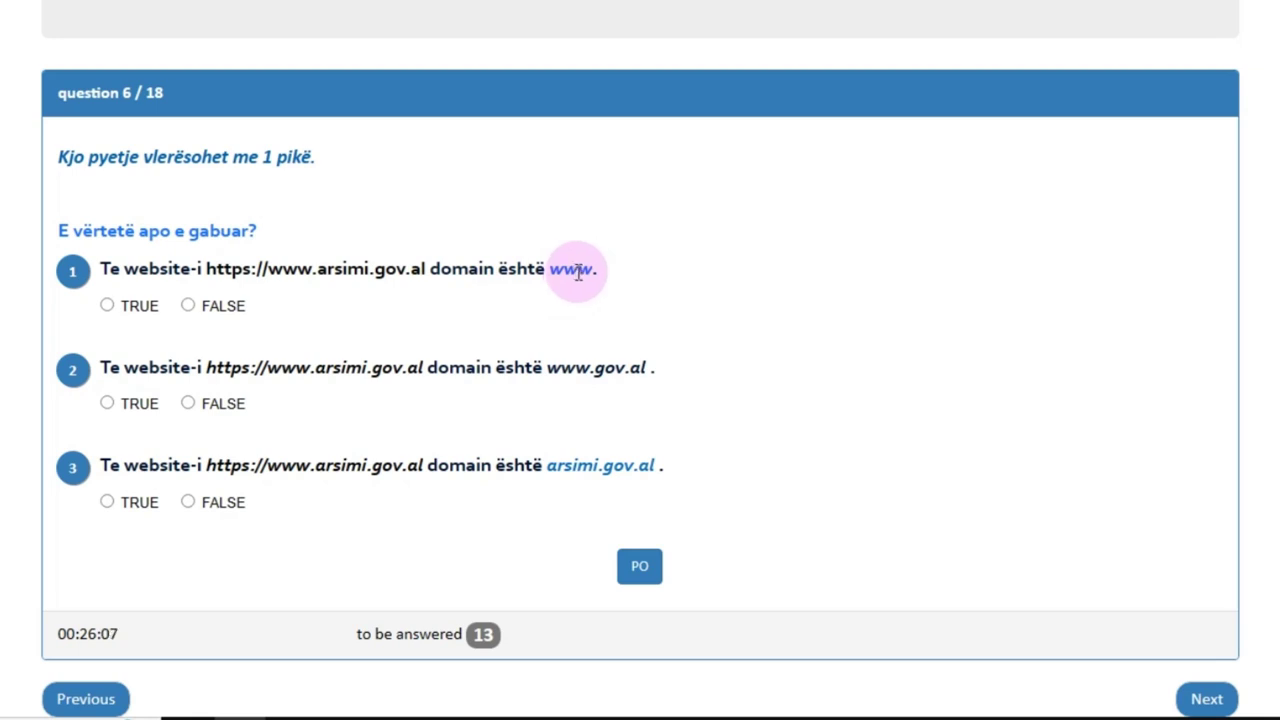
pyautogui.click(189, 306)
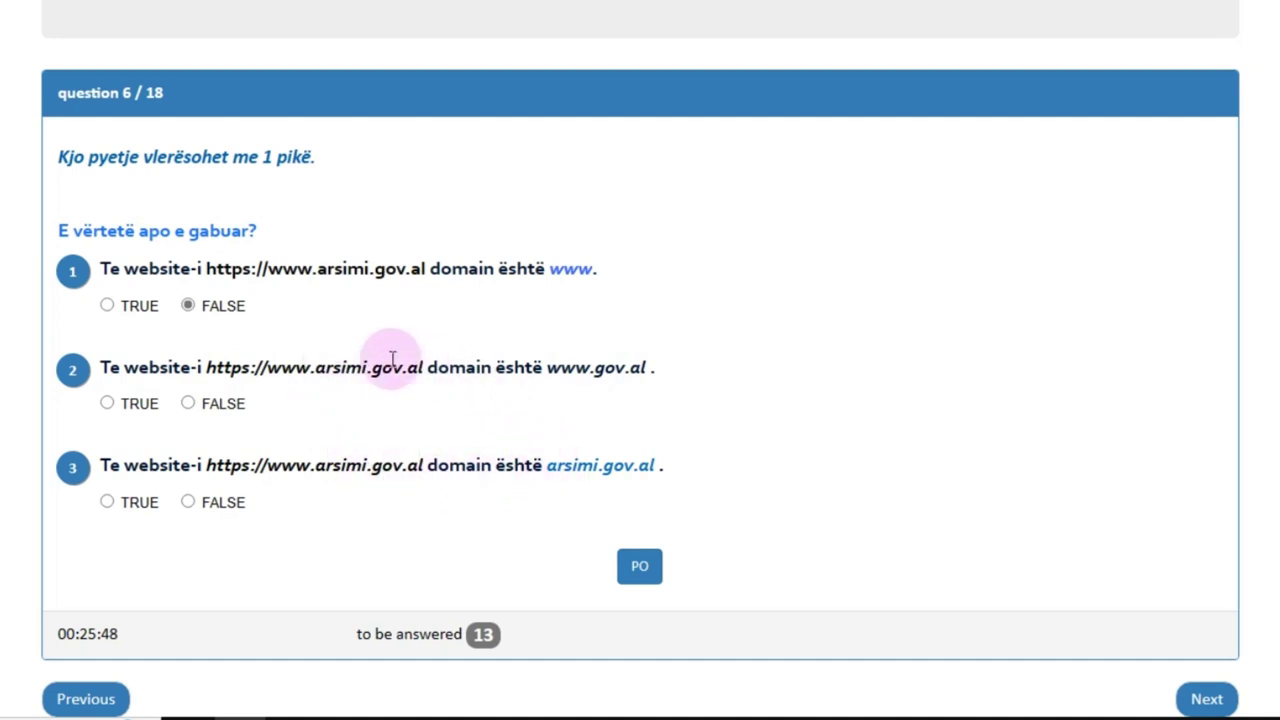
pyautogui.click(188, 404)
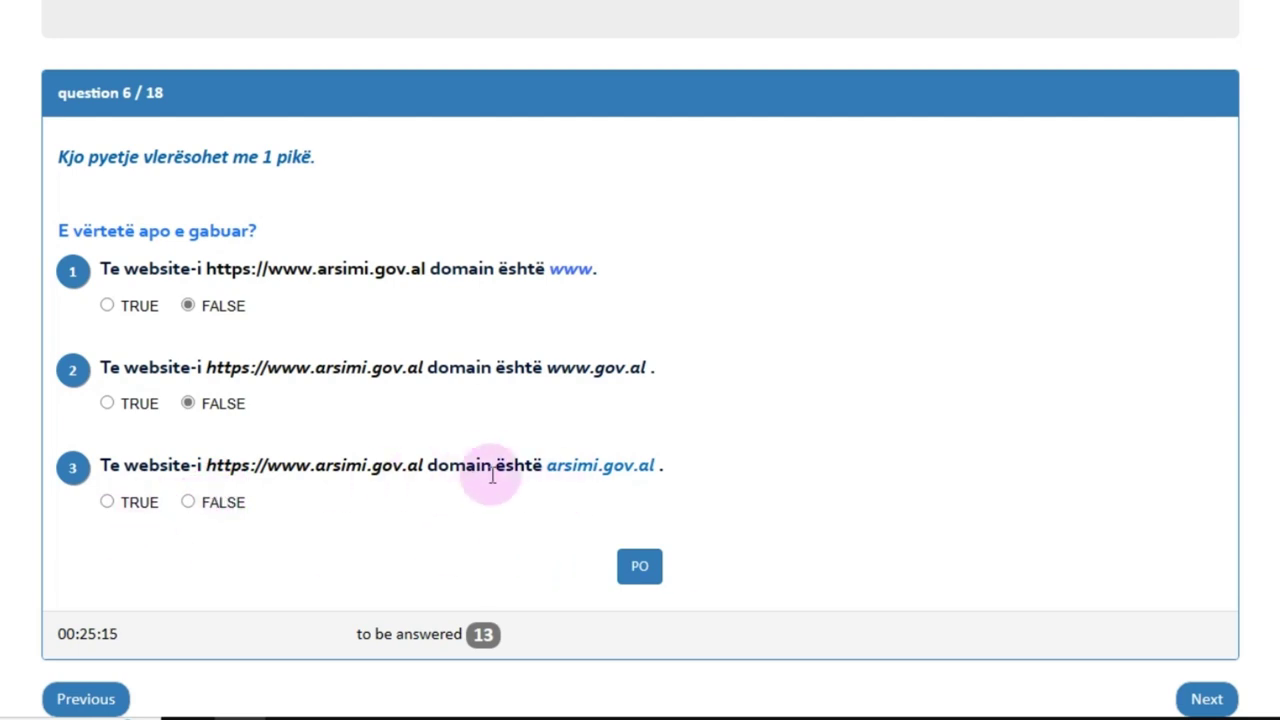
pyautogui.moveTo(545, 465); pyautogui.dragTo(704, 473)
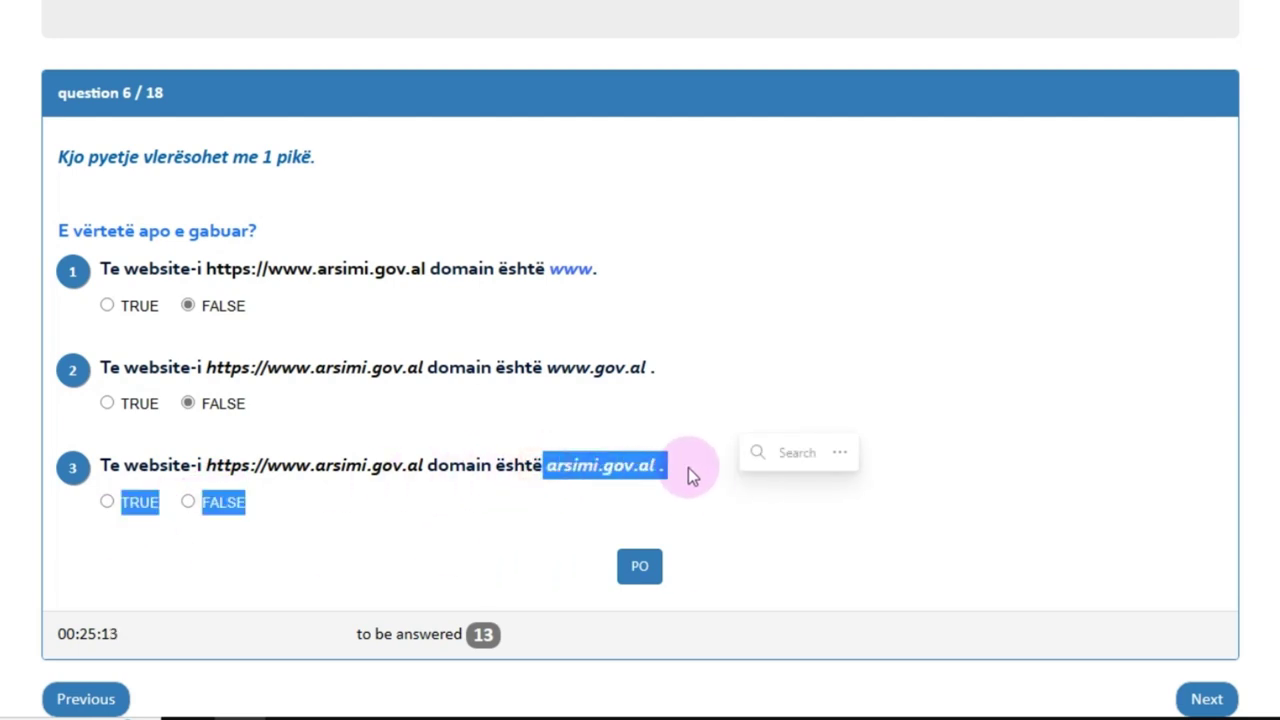
pyautogui.click(619, 464)
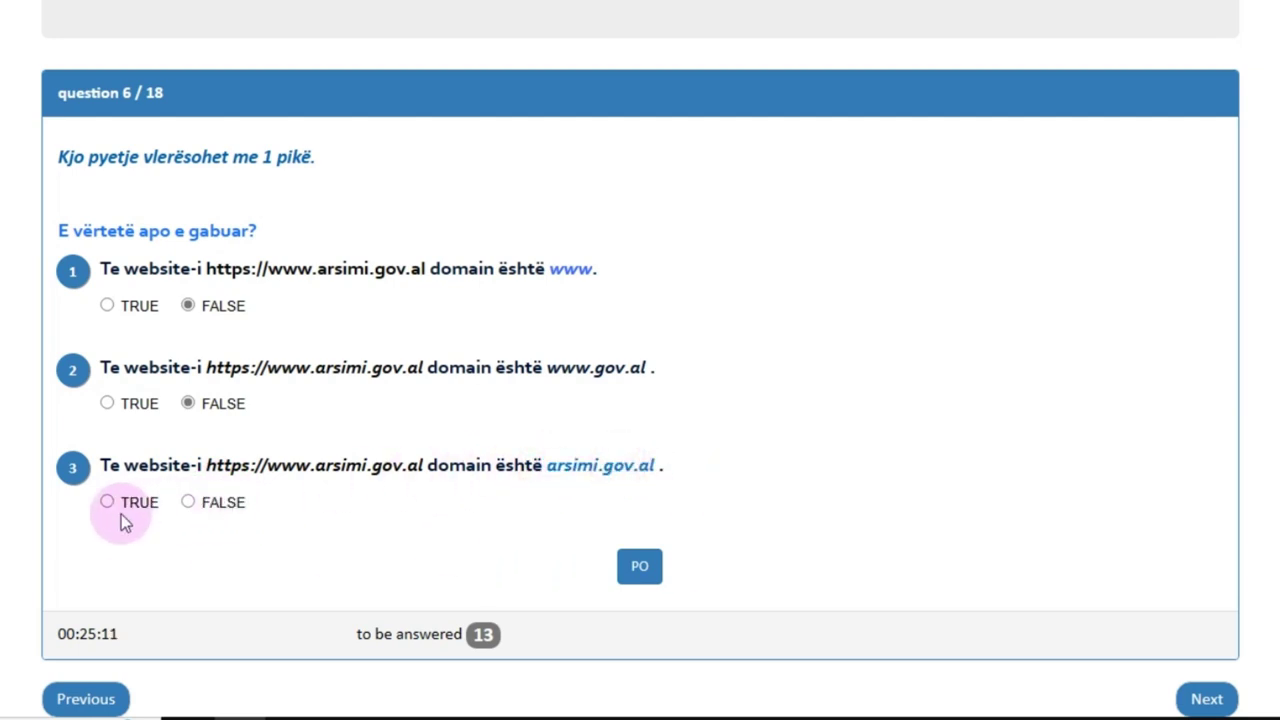
pyautogui.moveTo(545, 465); pyautogui.dragTo(660, 462)
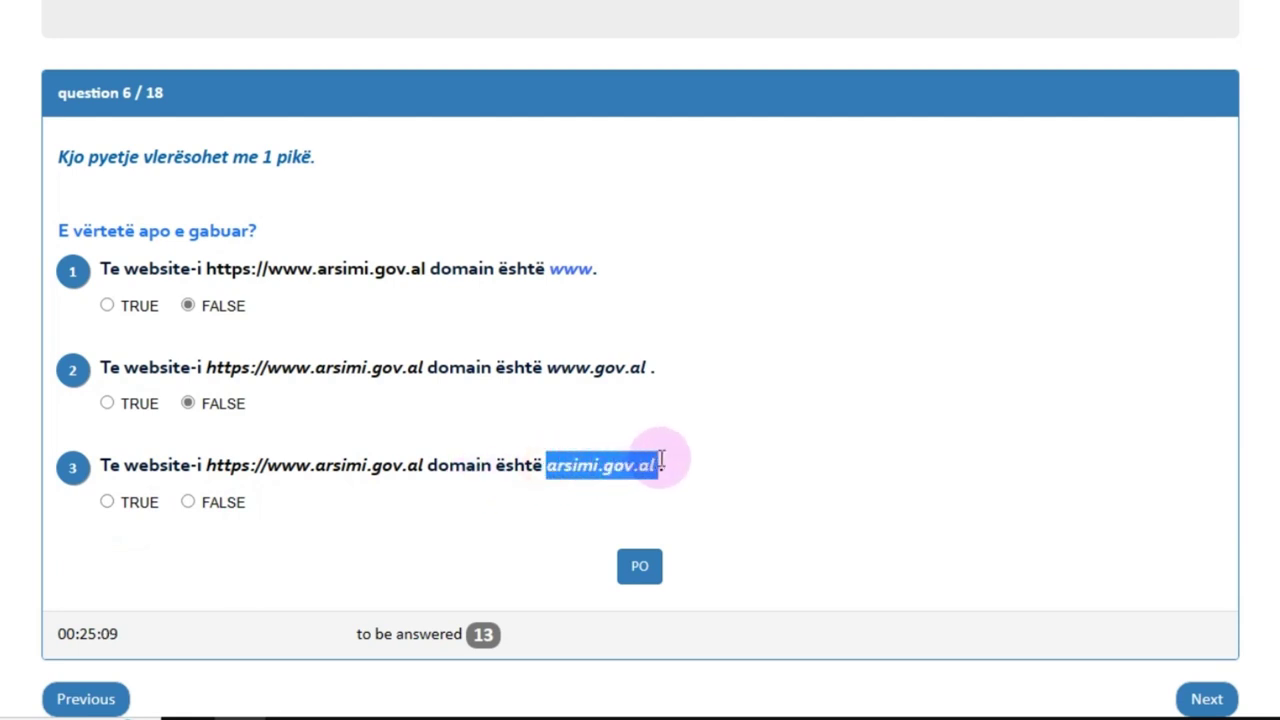
pyautogui.click(122, 512)
# Step: Mark the arsimi.gov.al statement TRUE and submit question 6
pyautogui.click(108, 502)
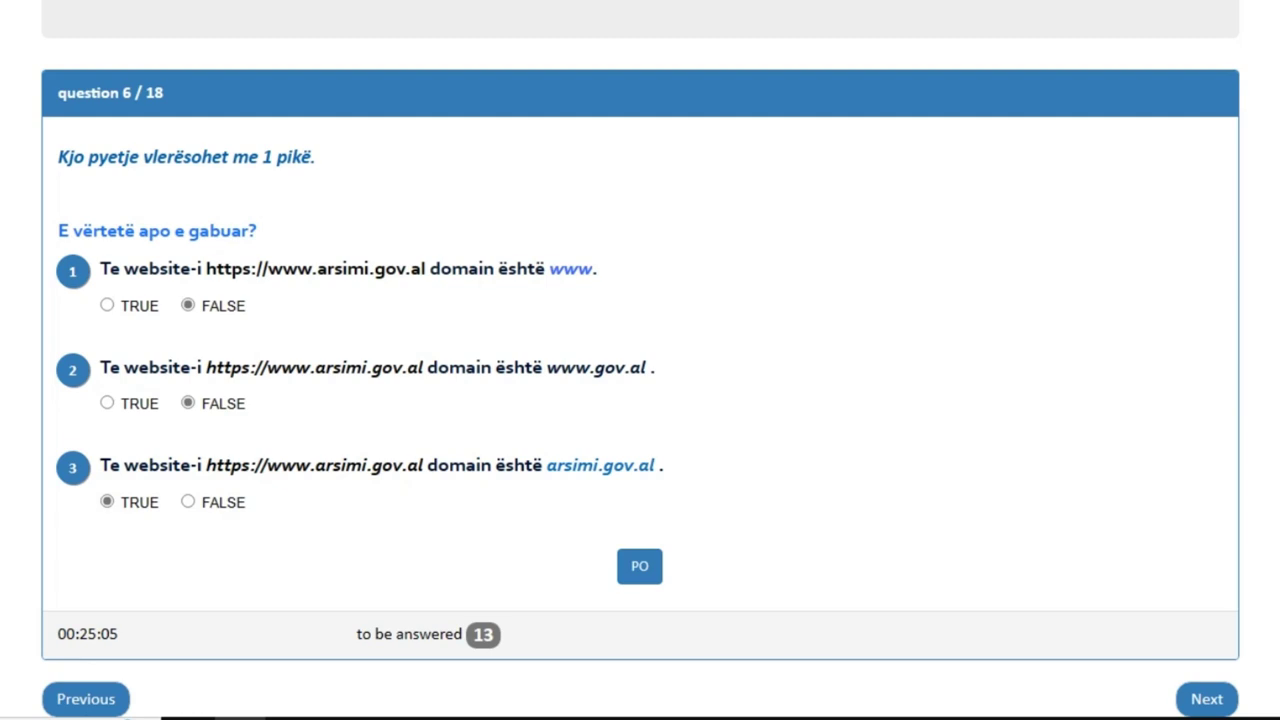
pyautogui.scroll(-1, 640, 400)
pyautogui.click(648, 534)
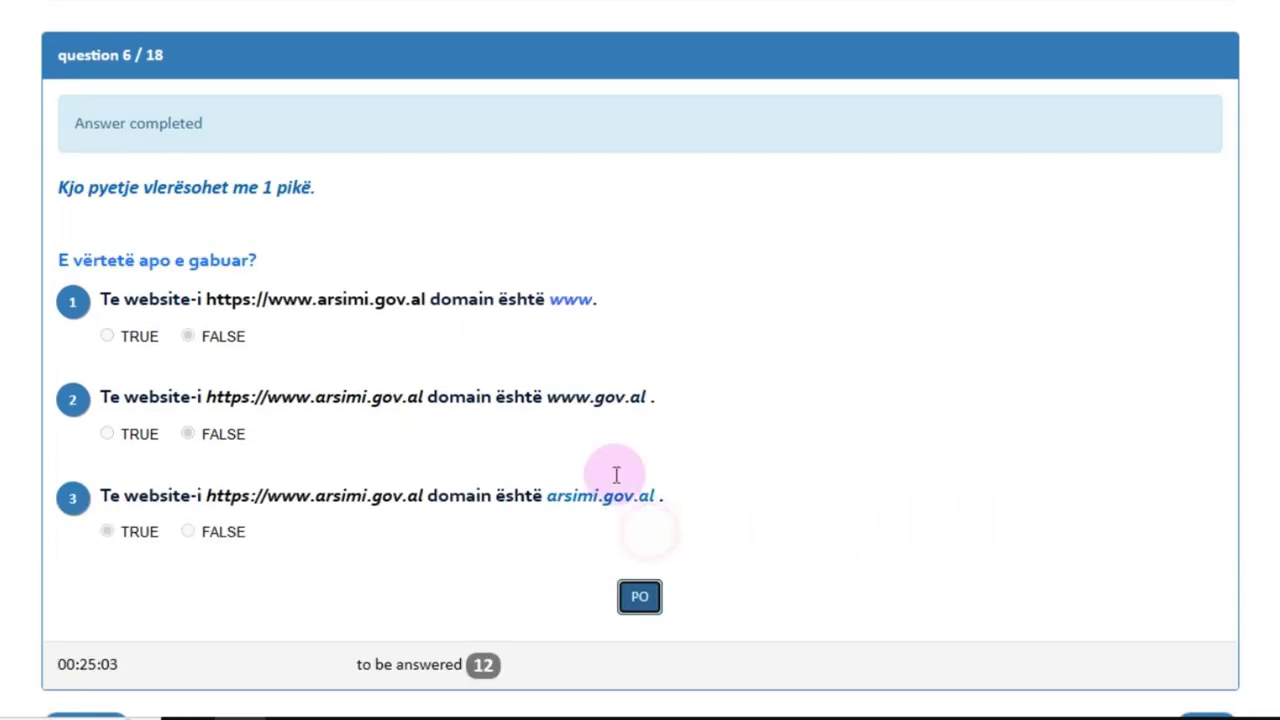
pyautogui.scroll(-1, 640, 400)
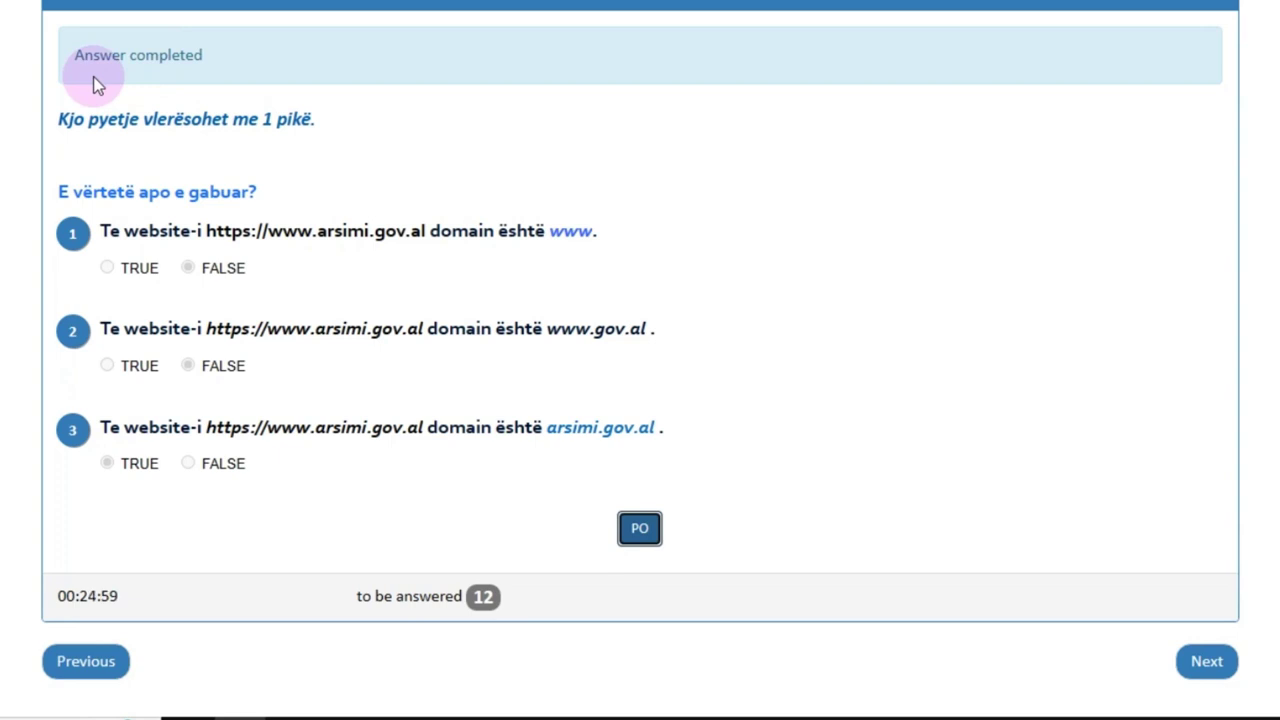
pyautogui.click(1208, 663)
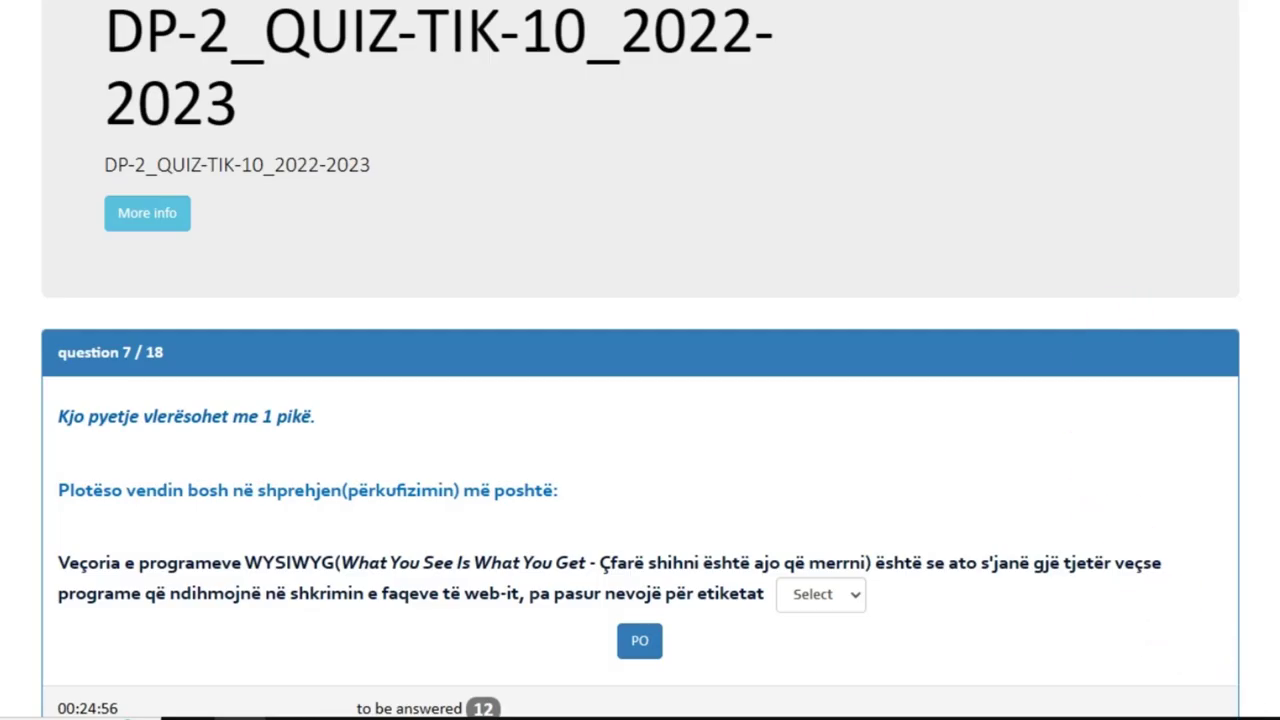
# Step: Answer question 7's WYSIWYG-programs blank with HTML and submit it with PO
pyautogui.scroll(-1, 1208, 663)
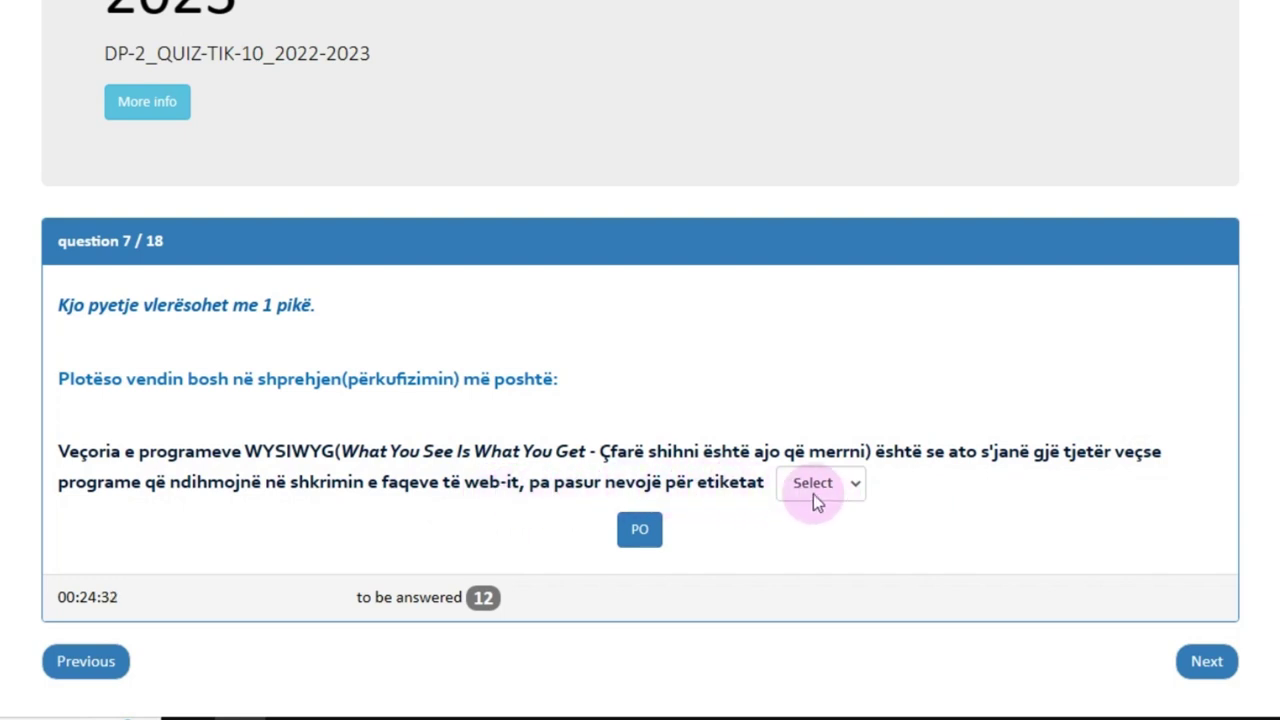
pyautogui.click(855, 487)
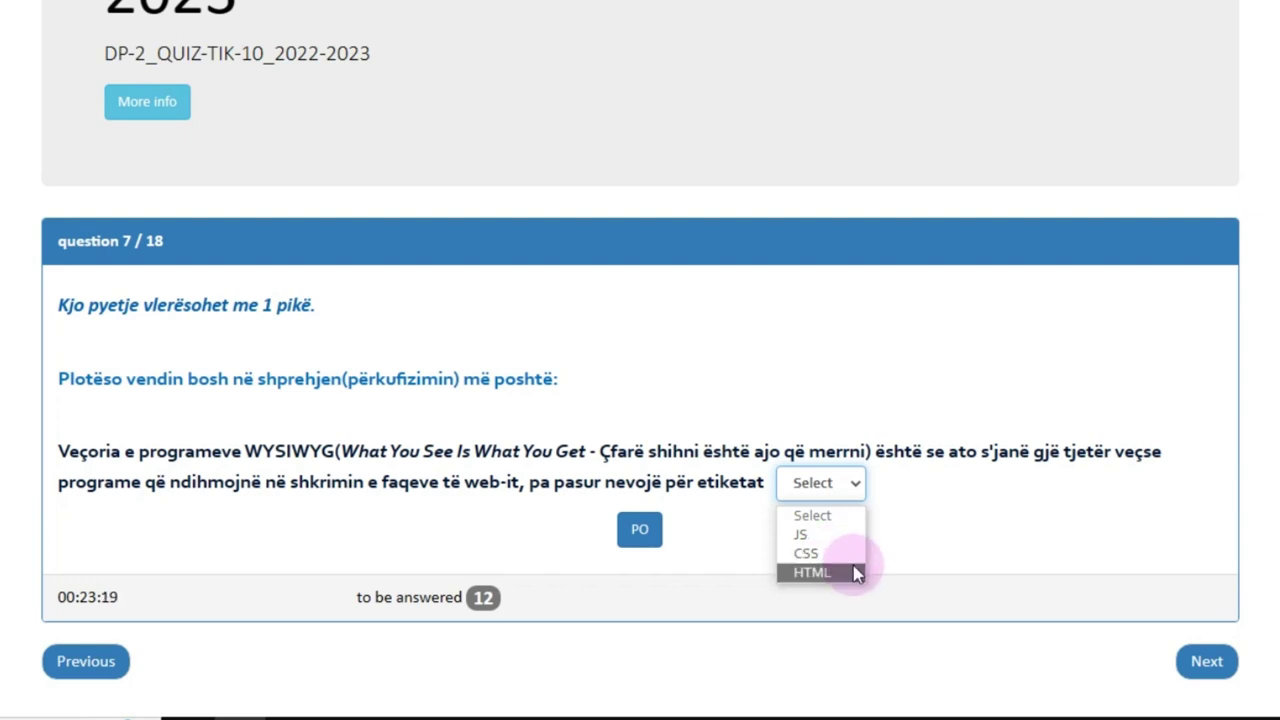
pyautogui.click(812, 572)
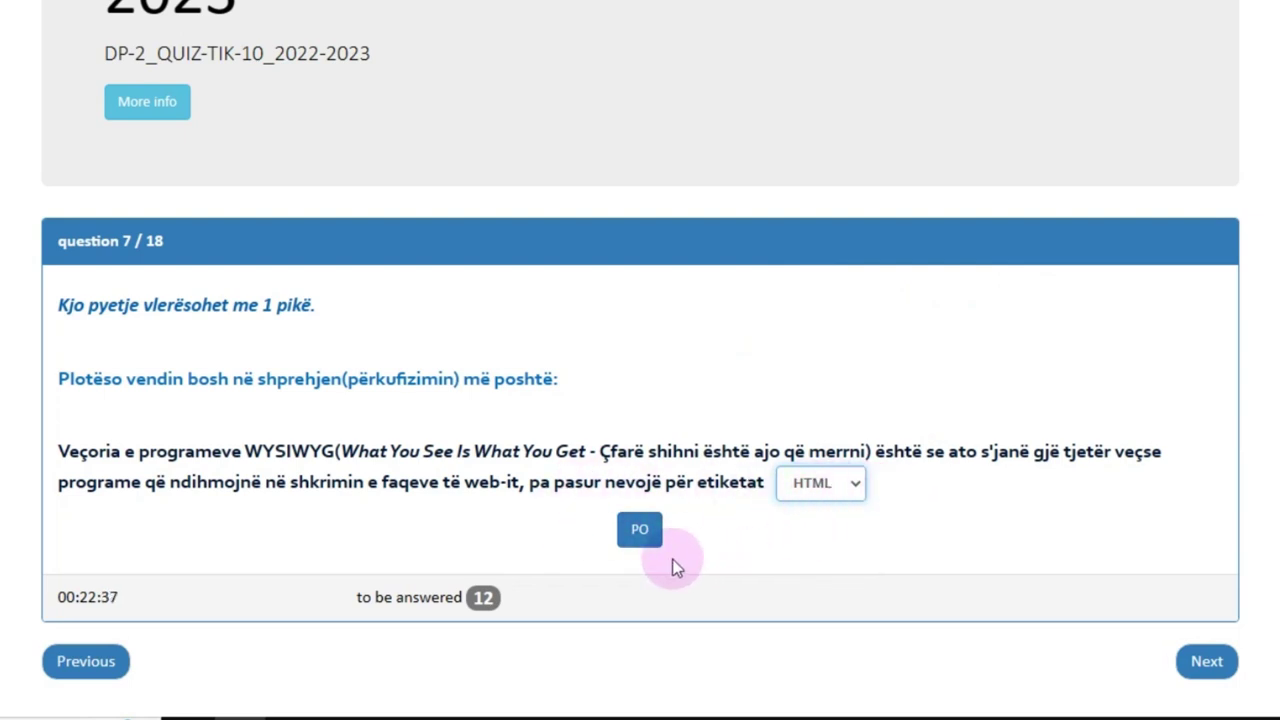
pyautogui.click(641, 531)
# Step: Advance to question 8 and review its nature-photo page screenshot and HTML source
pyautogui.scroll(-1, 640, 400)
pyautogui.click(1206, 660)
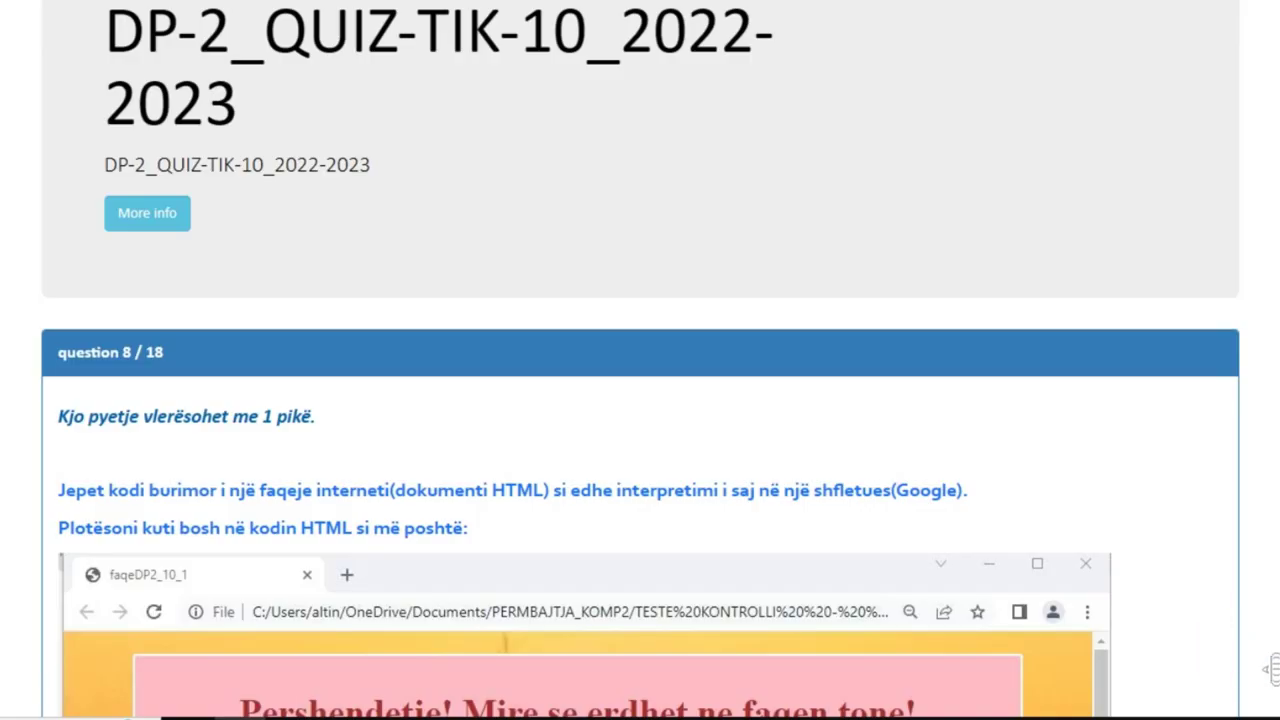
pyautogui.scroll(-15, 640, 400)
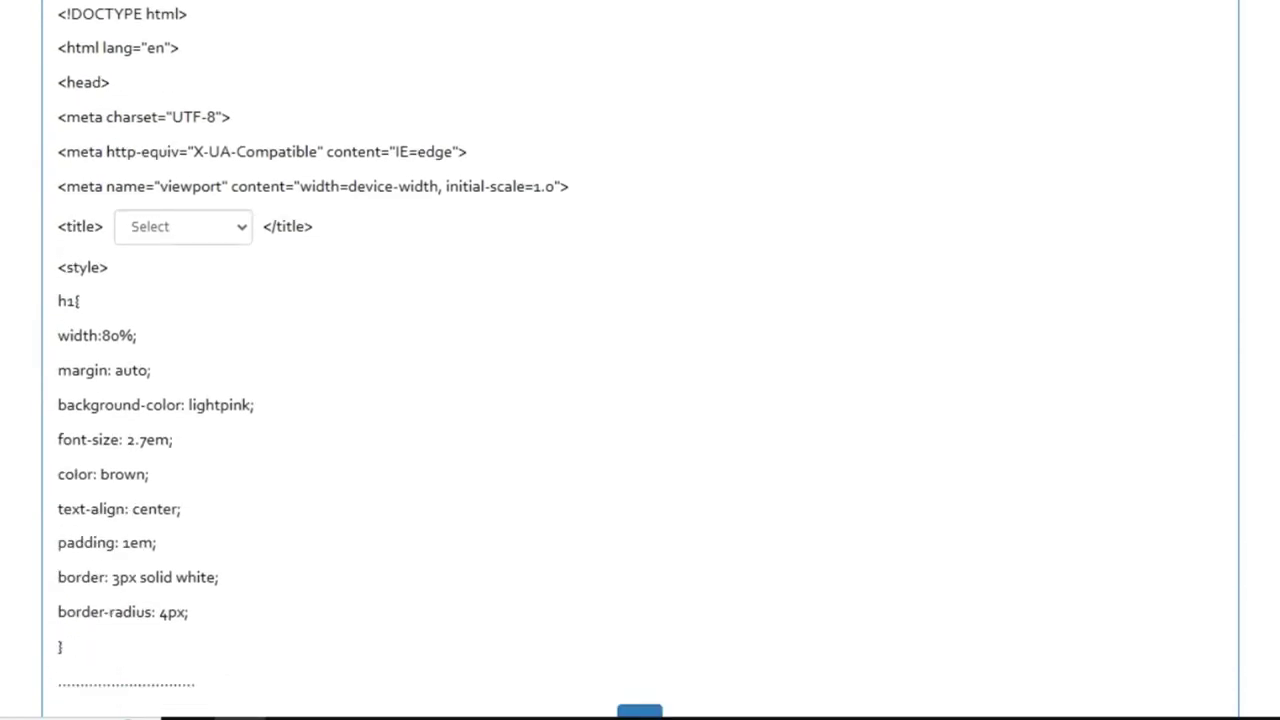
pyautogui.scroll(15, 640, 400)
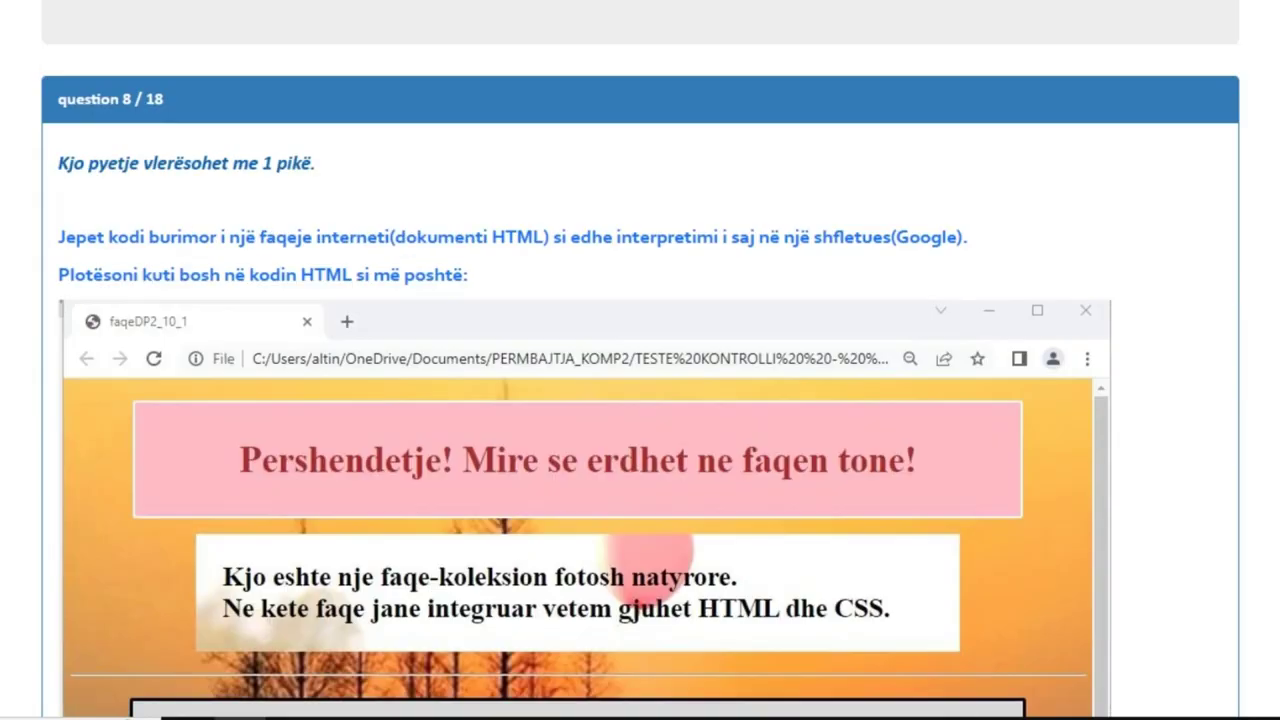
pyautogui.scroll(-3, 640, 400)
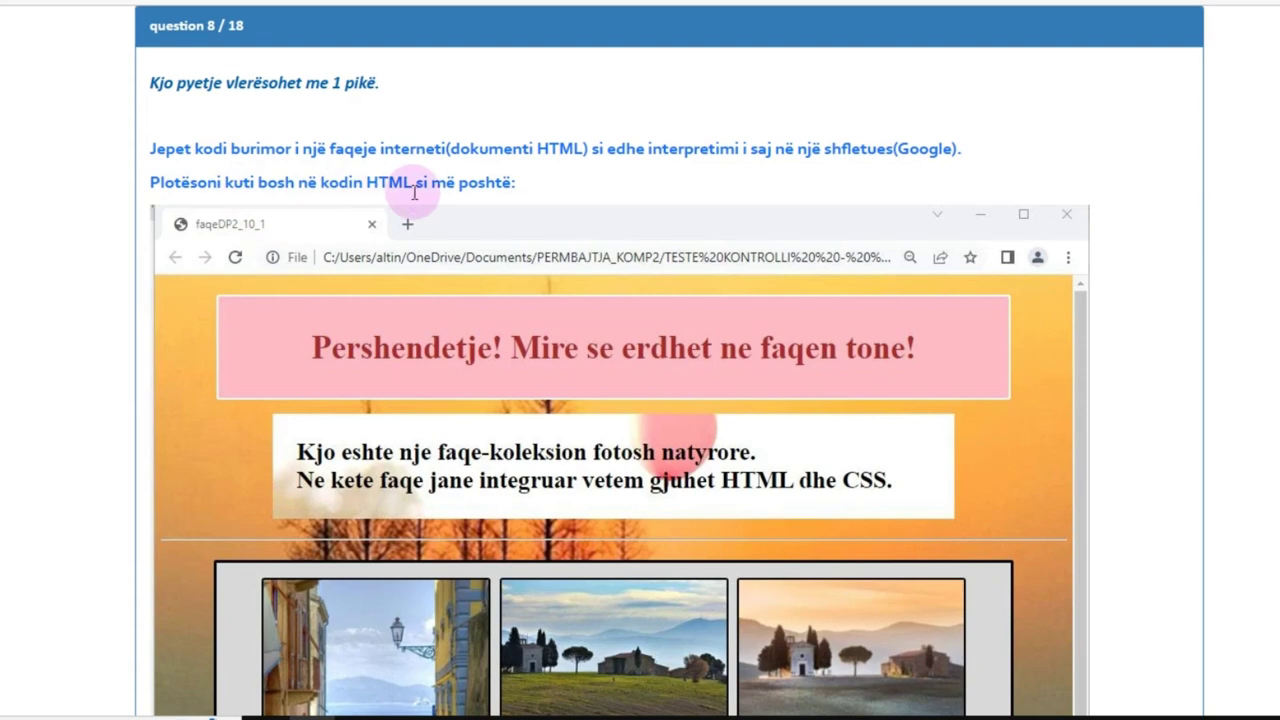
pyautogui.scroll(-2, 823, 189)
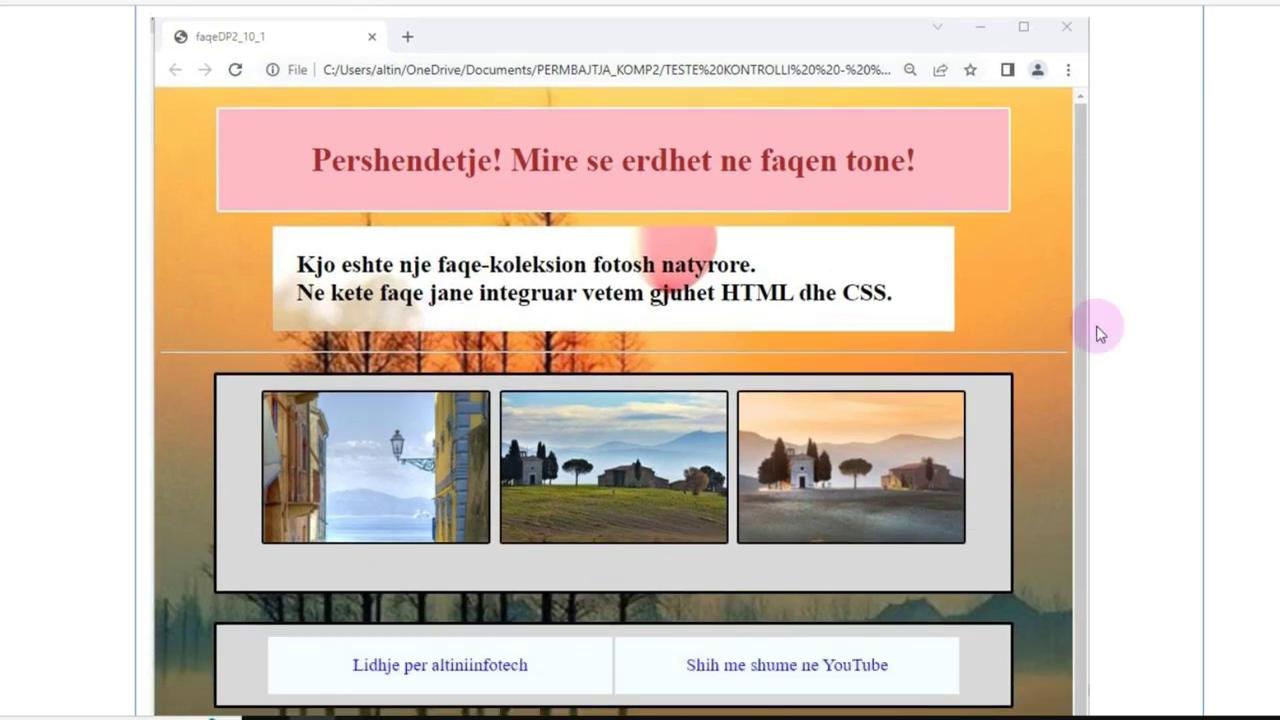
pyautogui.scroll(-8, 1223, 343)
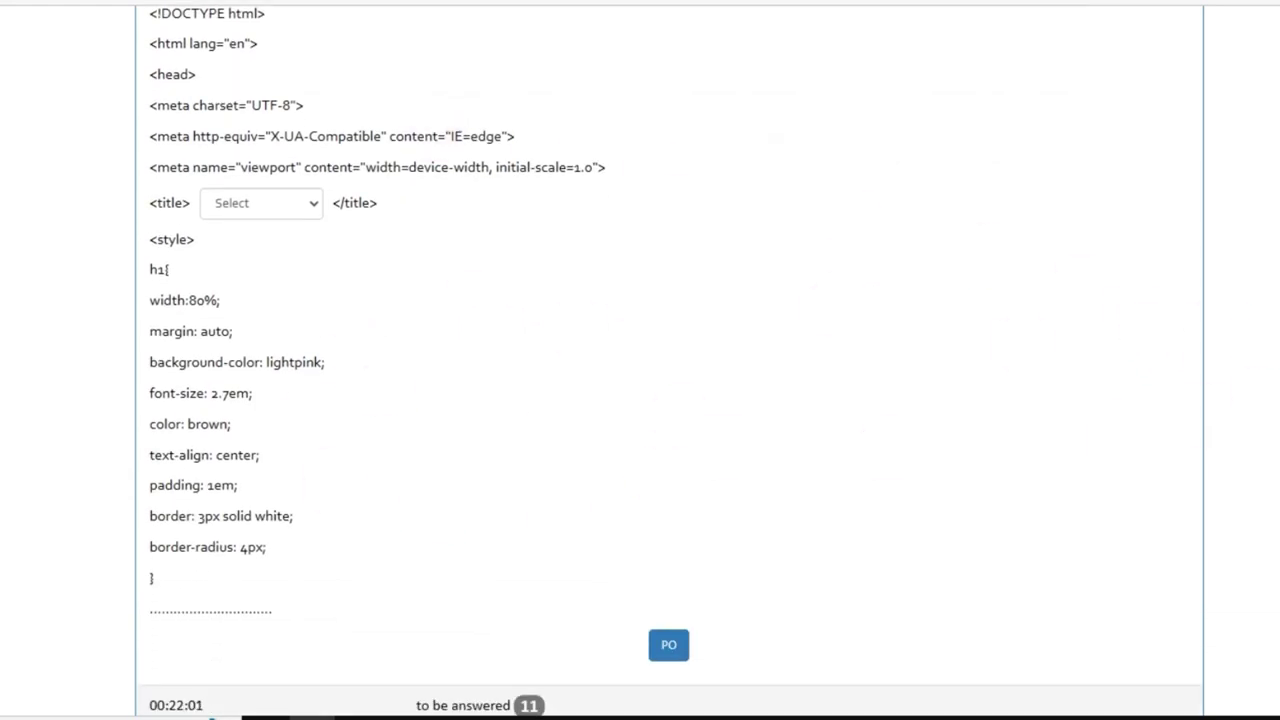
pyautogui.scroll(1, 1114, 403)
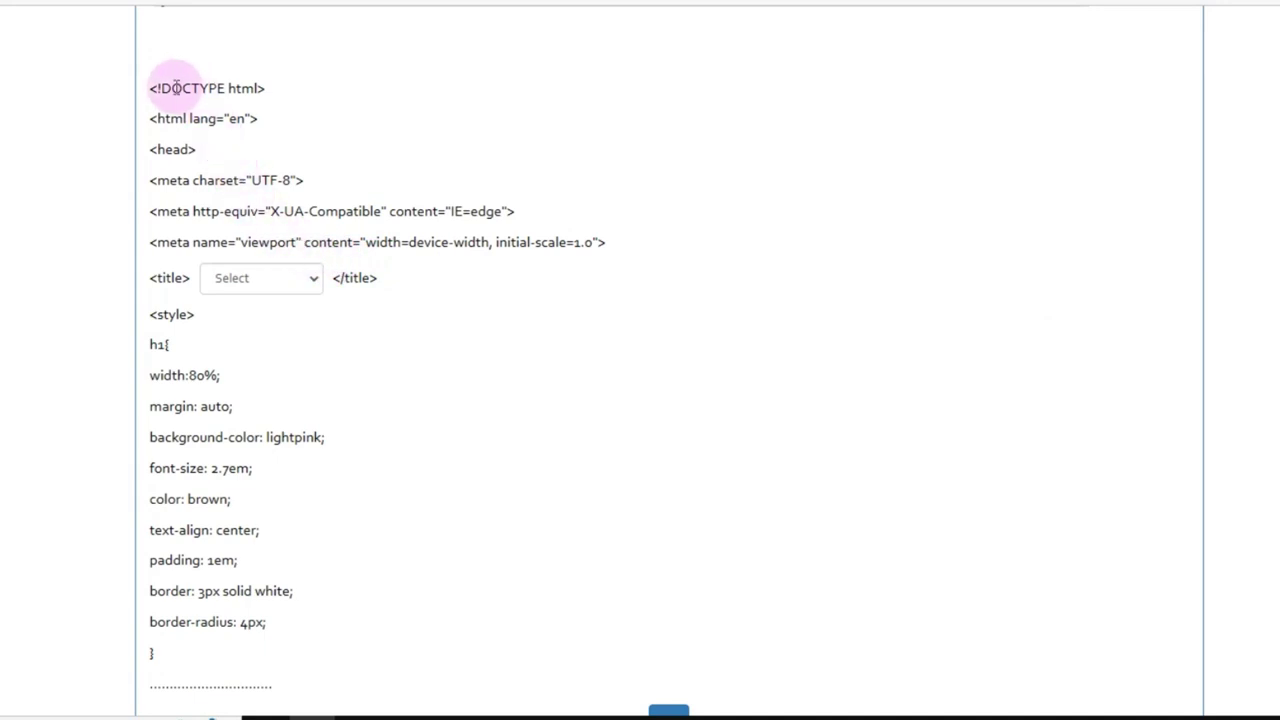
# Step: Study question 8's code, highlighting the DOCTYPE and html lines and checking the title choices
pyautogui.moveTo(153, 88); pyautogui.dragTo(250, 125)
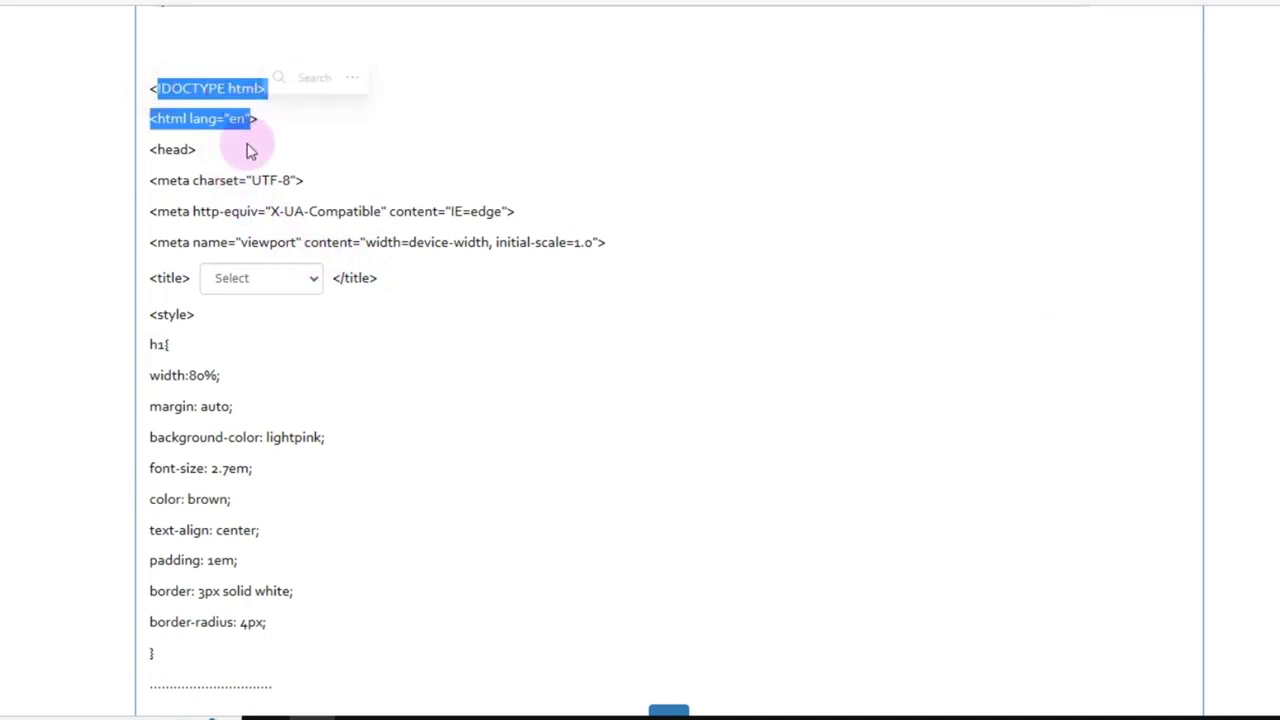
pyautogui.click(282, 288)
pyautogui.click(278, 280)
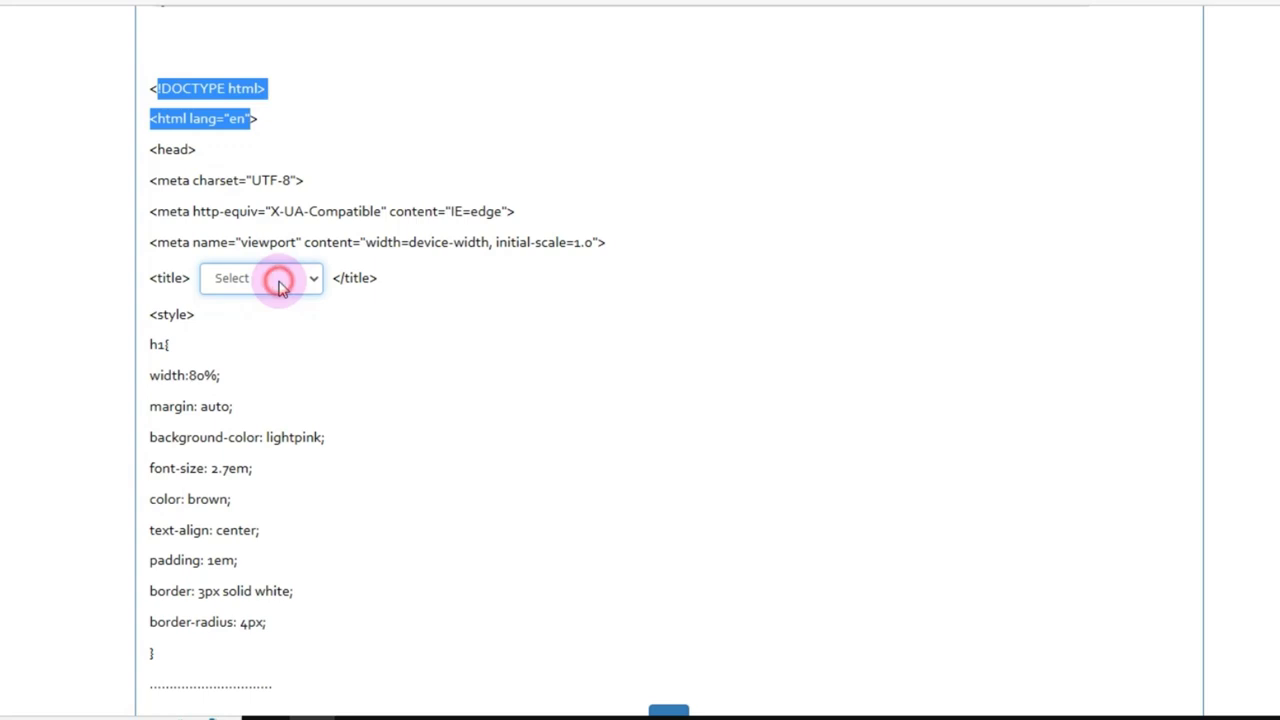
pyautogui.click(391, 322)
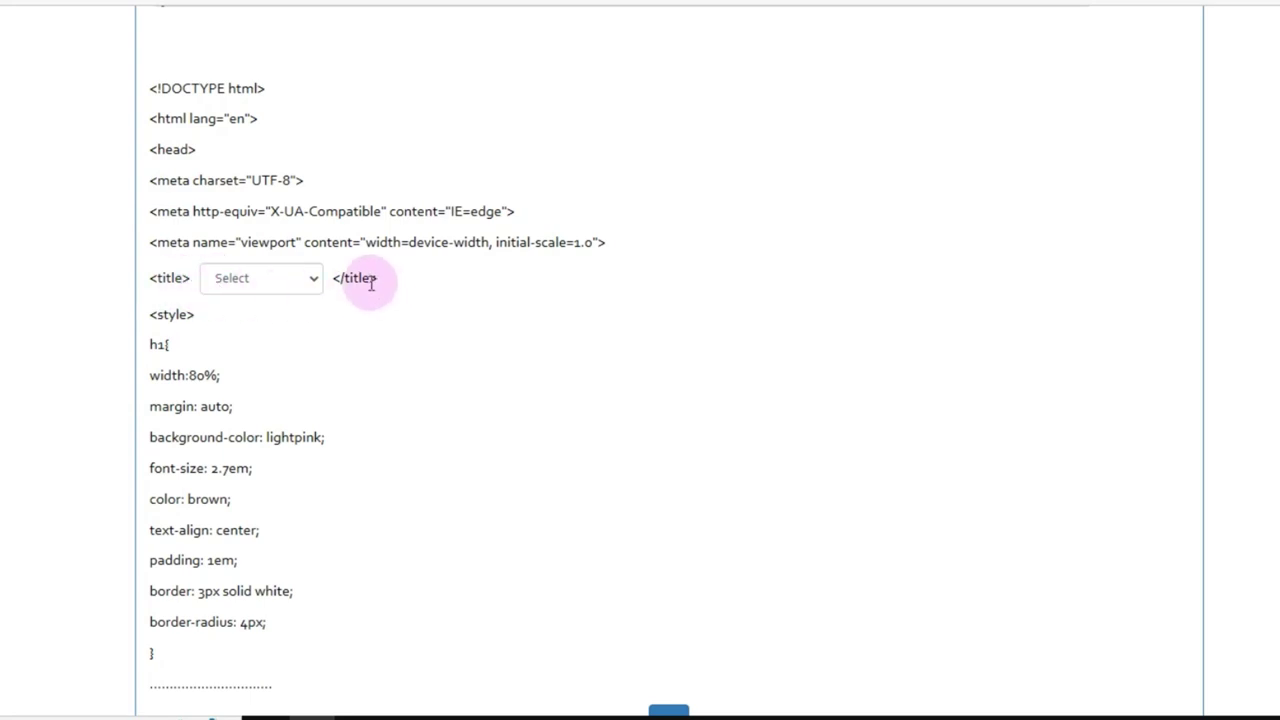
pyautogui.moveTo(151, 82); pyautogui.dragTo(276, 95)
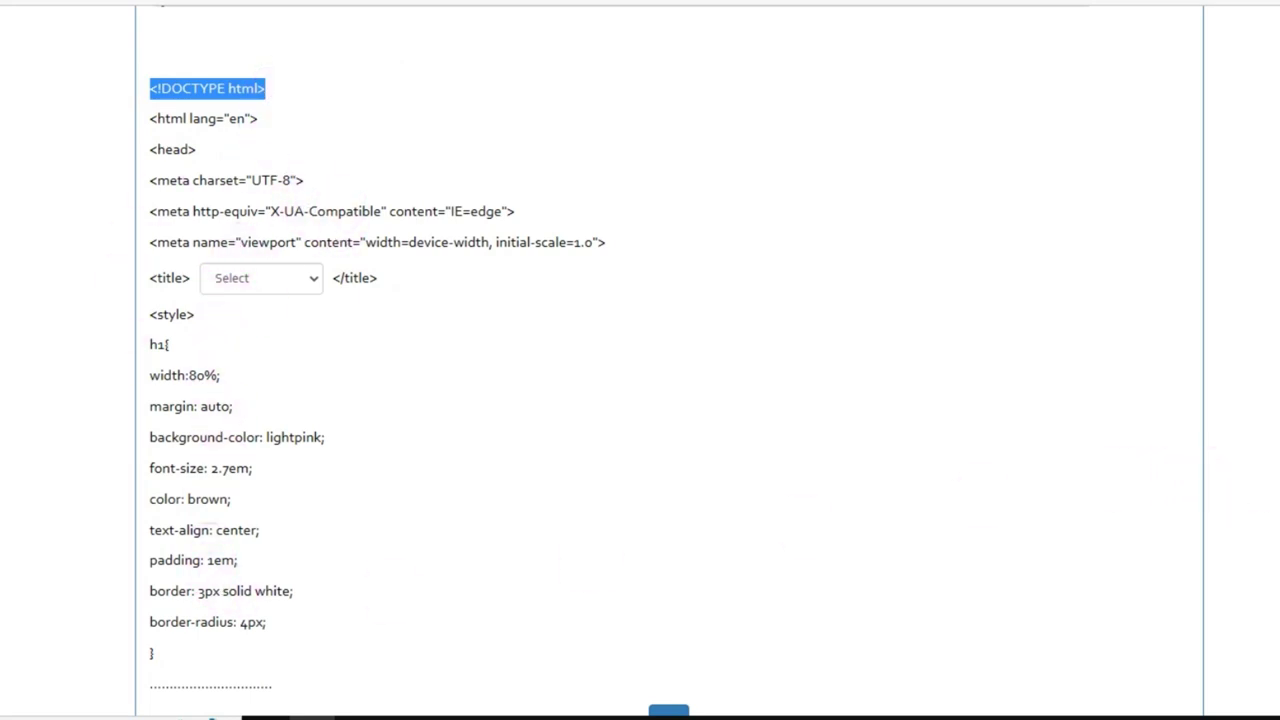
pyautogui.scroll(-2, 791, 586)
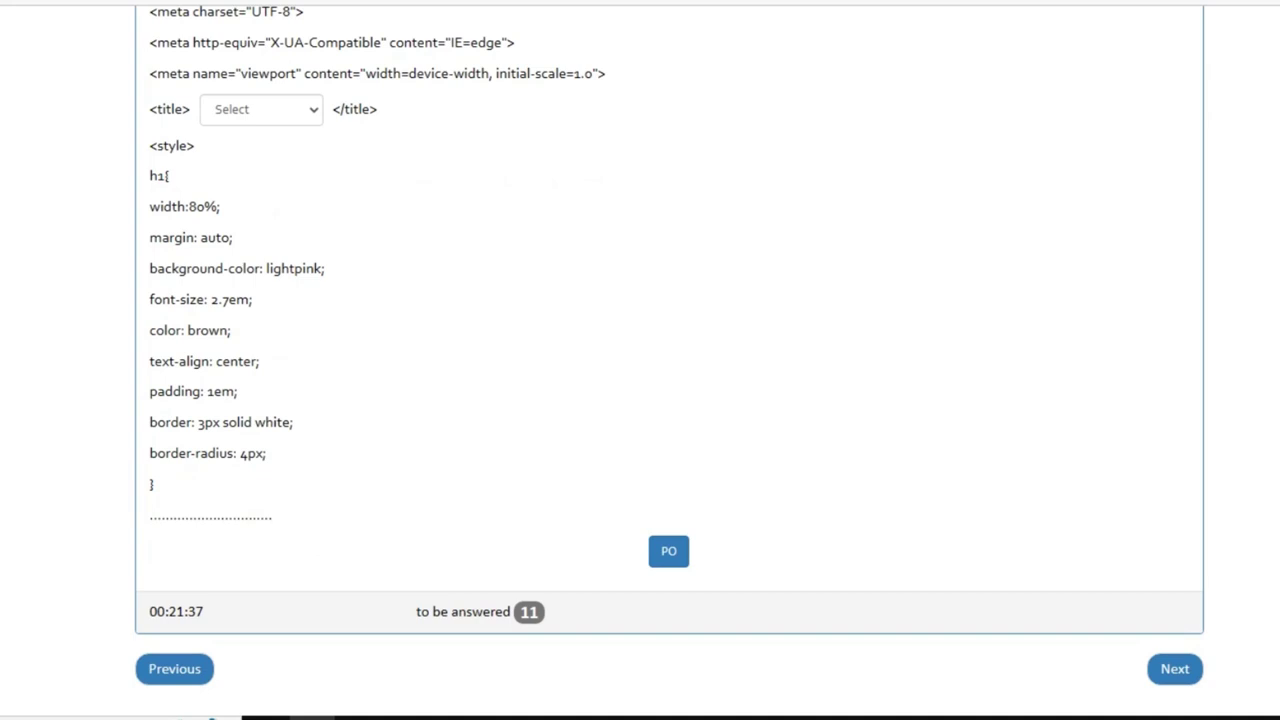
pyautogui.scroll(3, 640, 360)
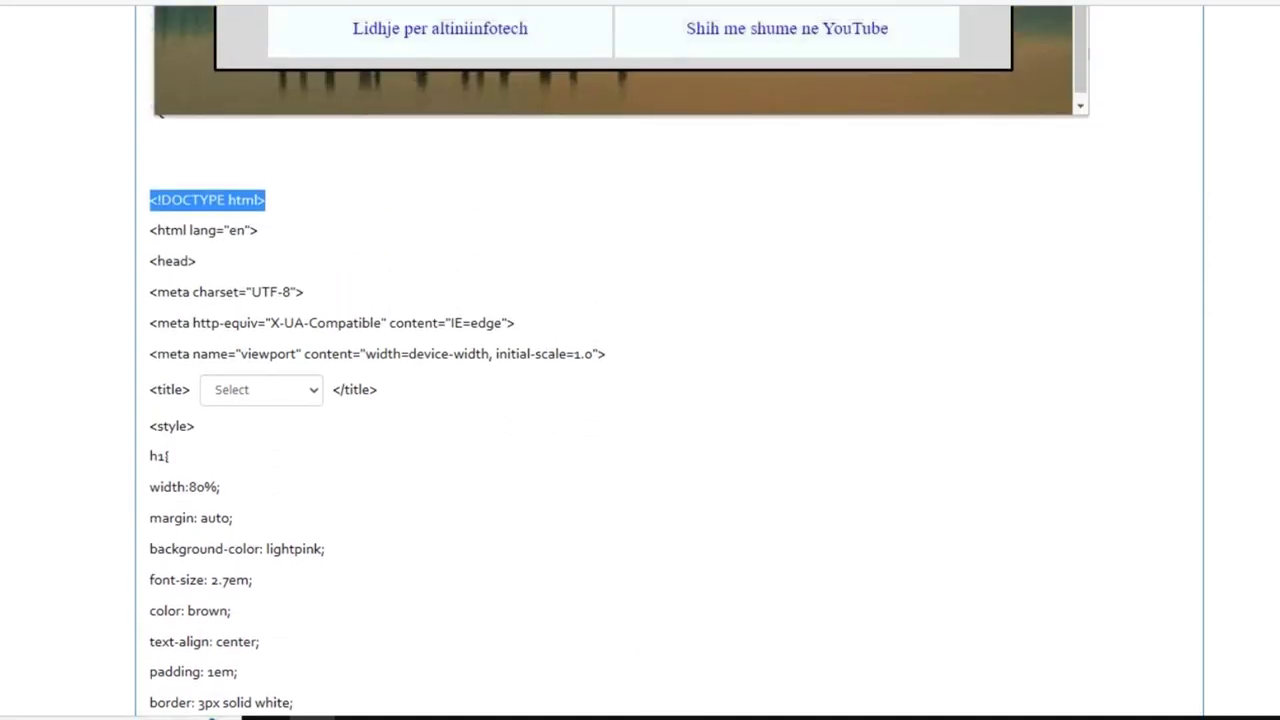
pyautogui.scroll(7, 620, 360)
pyautogui.scroll(-4, 620, 360)
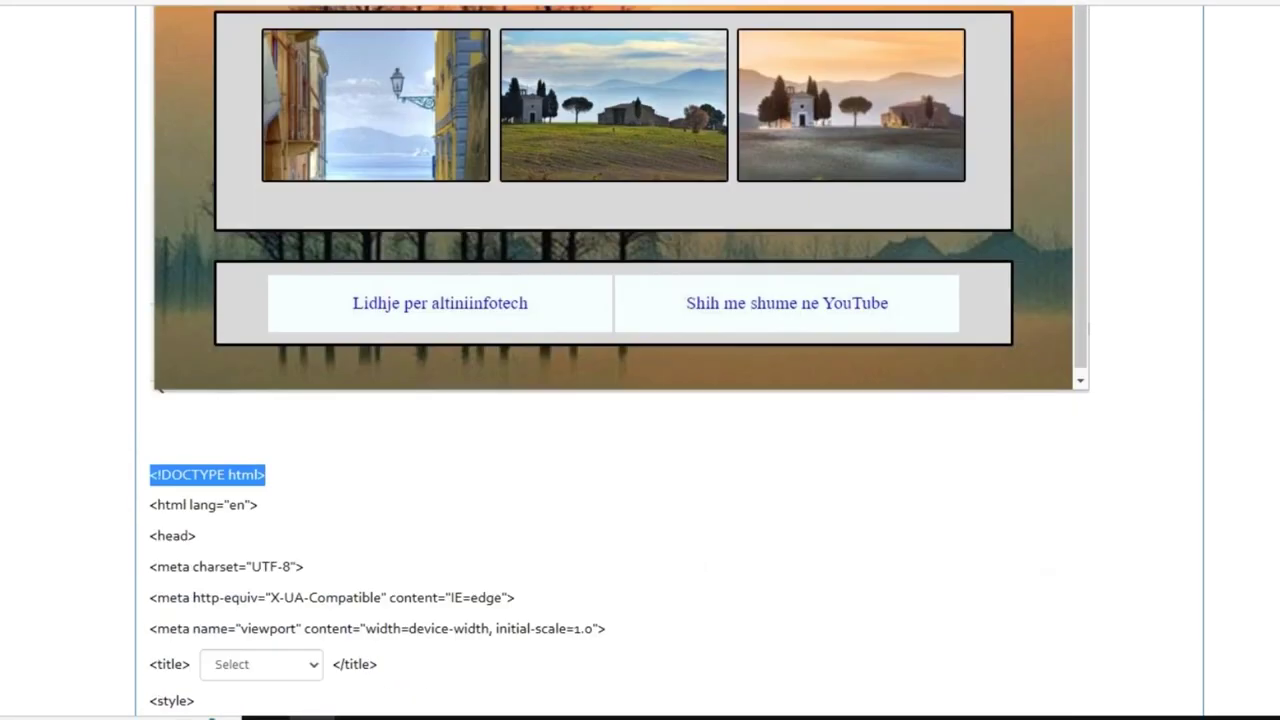
pyautogui.scroll(-5, 640, 360)
pyautogui.scroll(2, 640, 360)
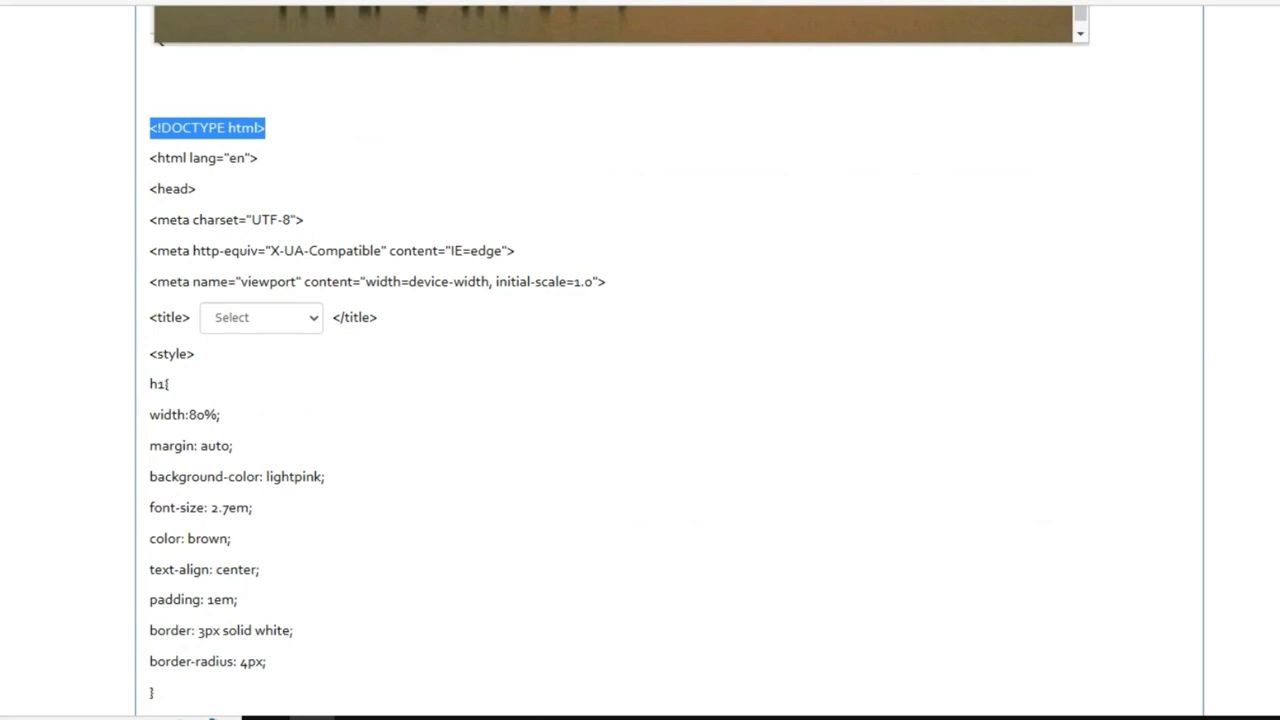
pyautogui.scroll(8, 640, 360)
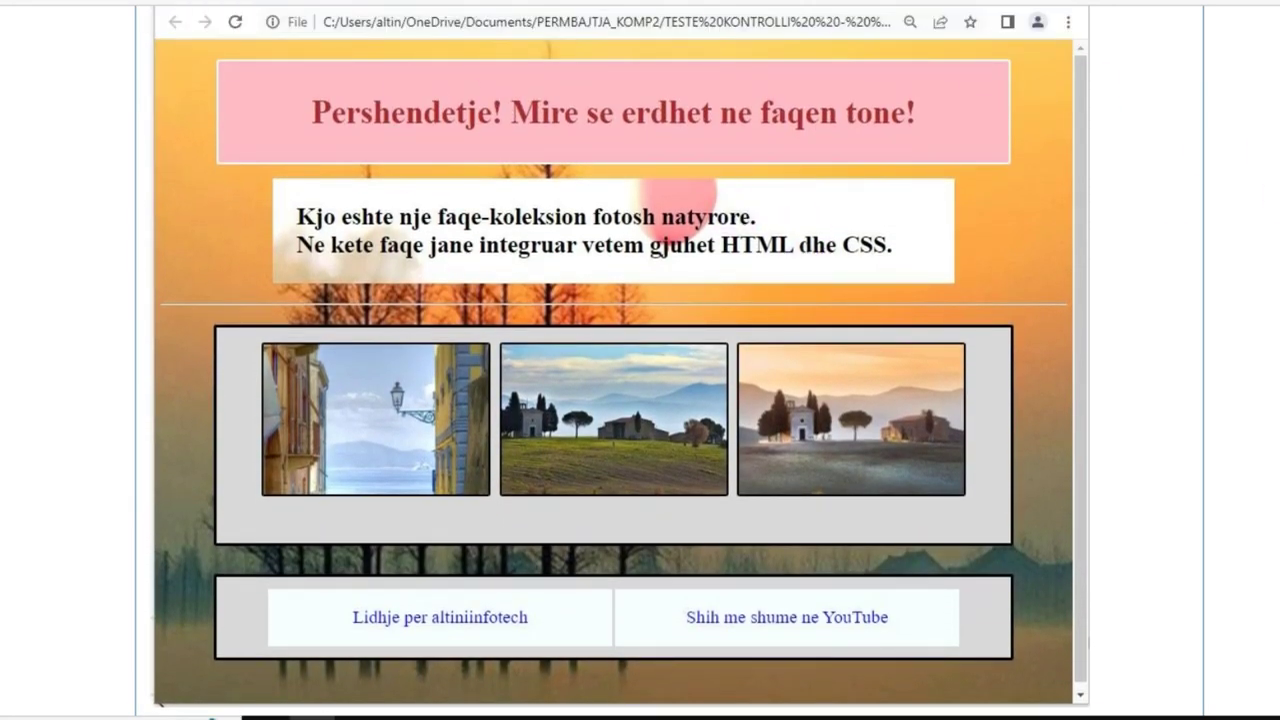
pyautogui.scroll(2, 640, 360)
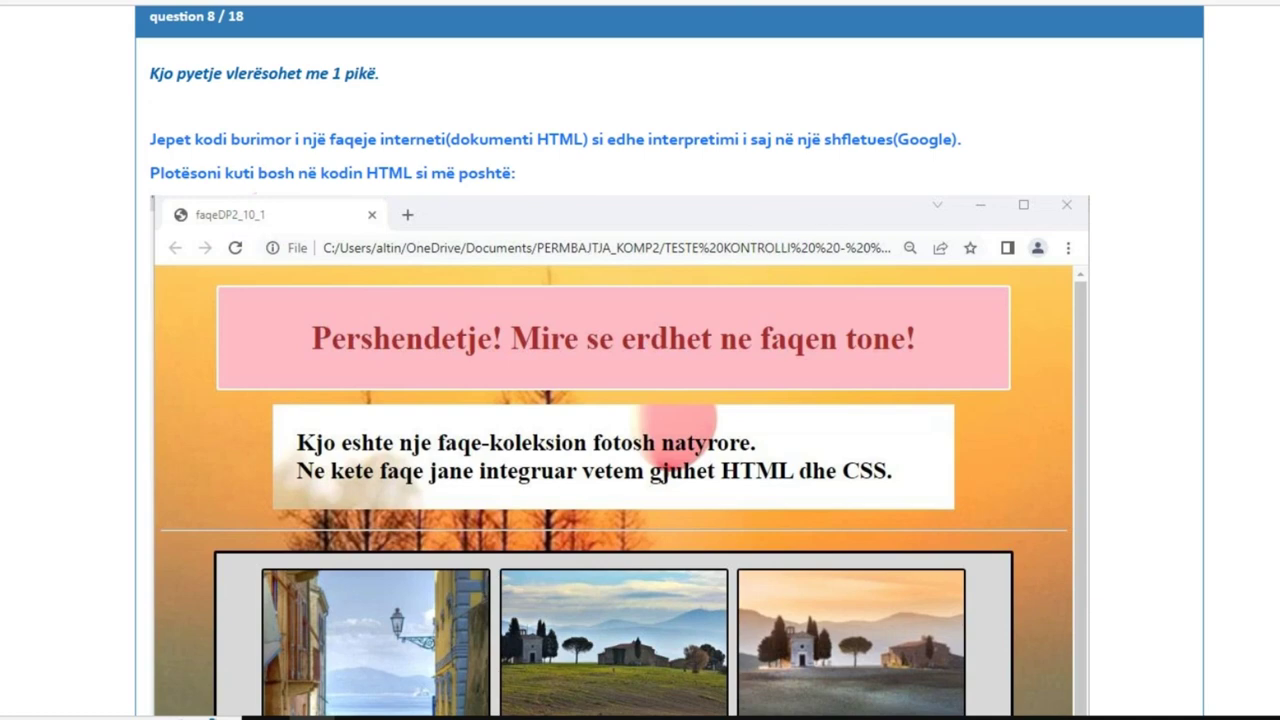
pyautogui.scroll(-5, 1071, 251)
pyautogui.scroll(-3, 620, 360)
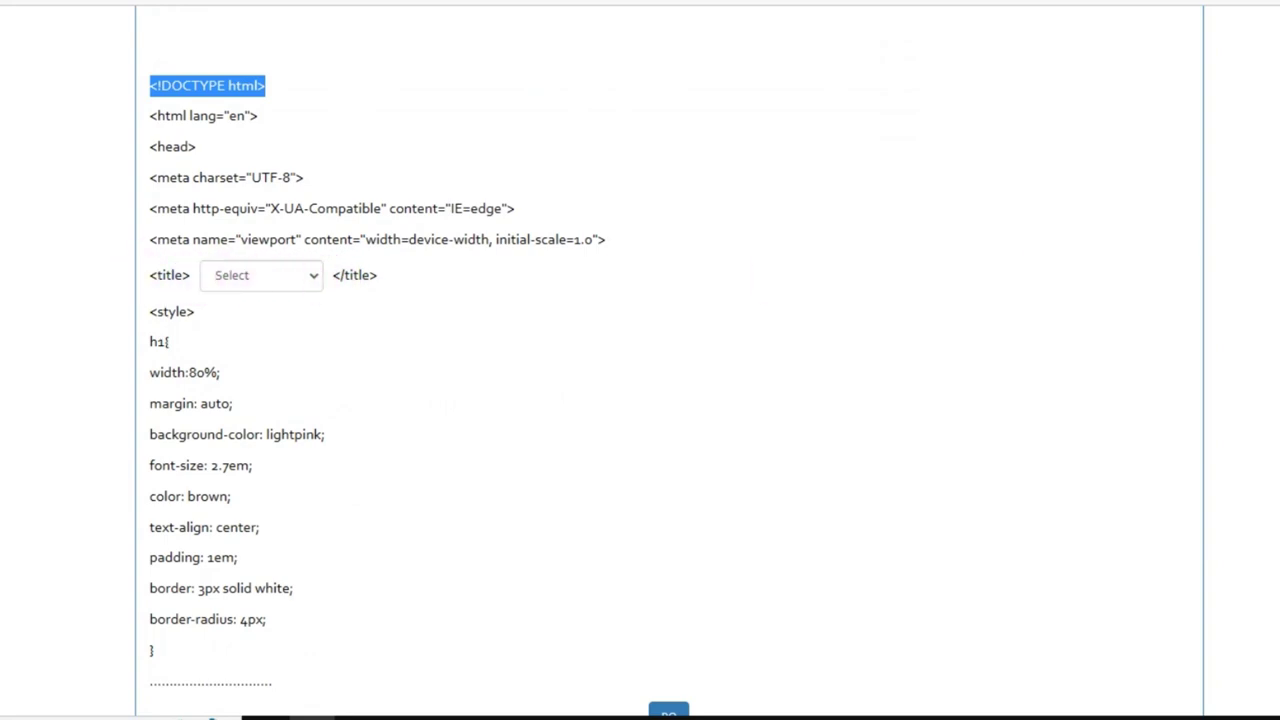
pyautogui.scroll(10, 670, 380)
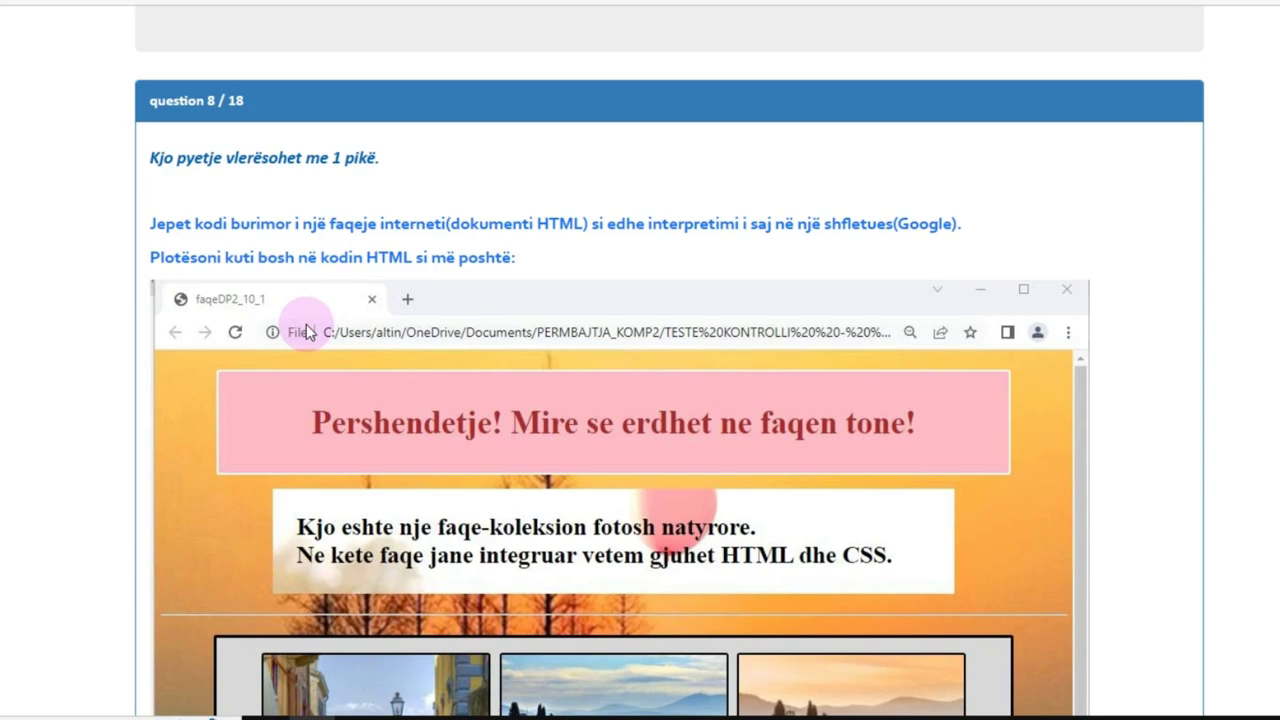
pyautogui.scroll(-8, 313, 299)
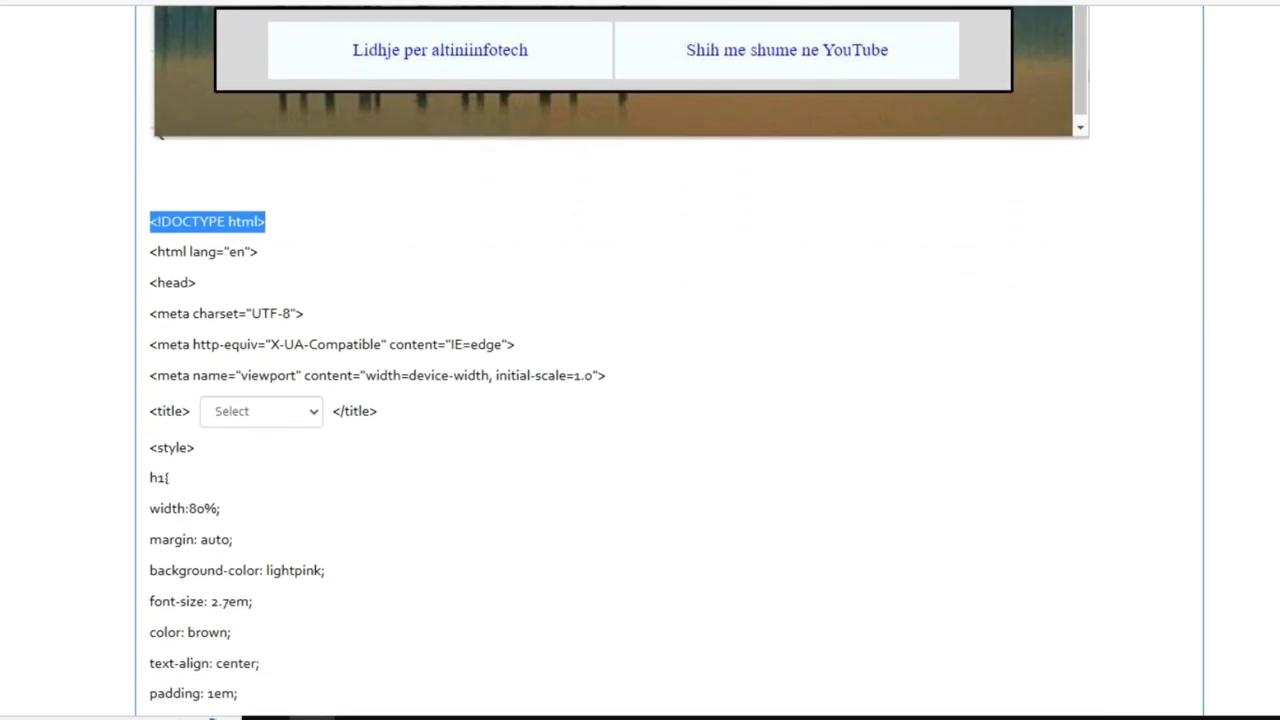
pyautogui.scroll(-1, 218, 247)
pyautogui.scroll(8, 218, 247)
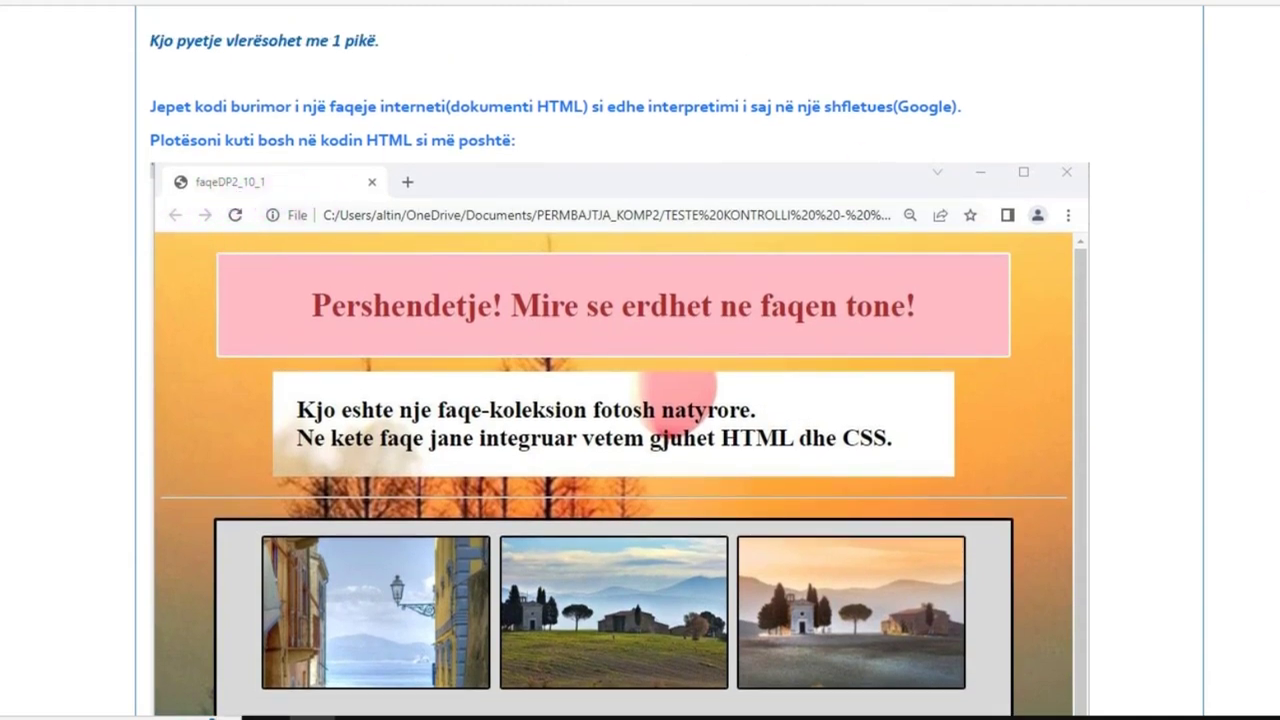
pyautogui.scroll(-8, 1157, 251)
pyautogui.scroll(-1, 549, 394)
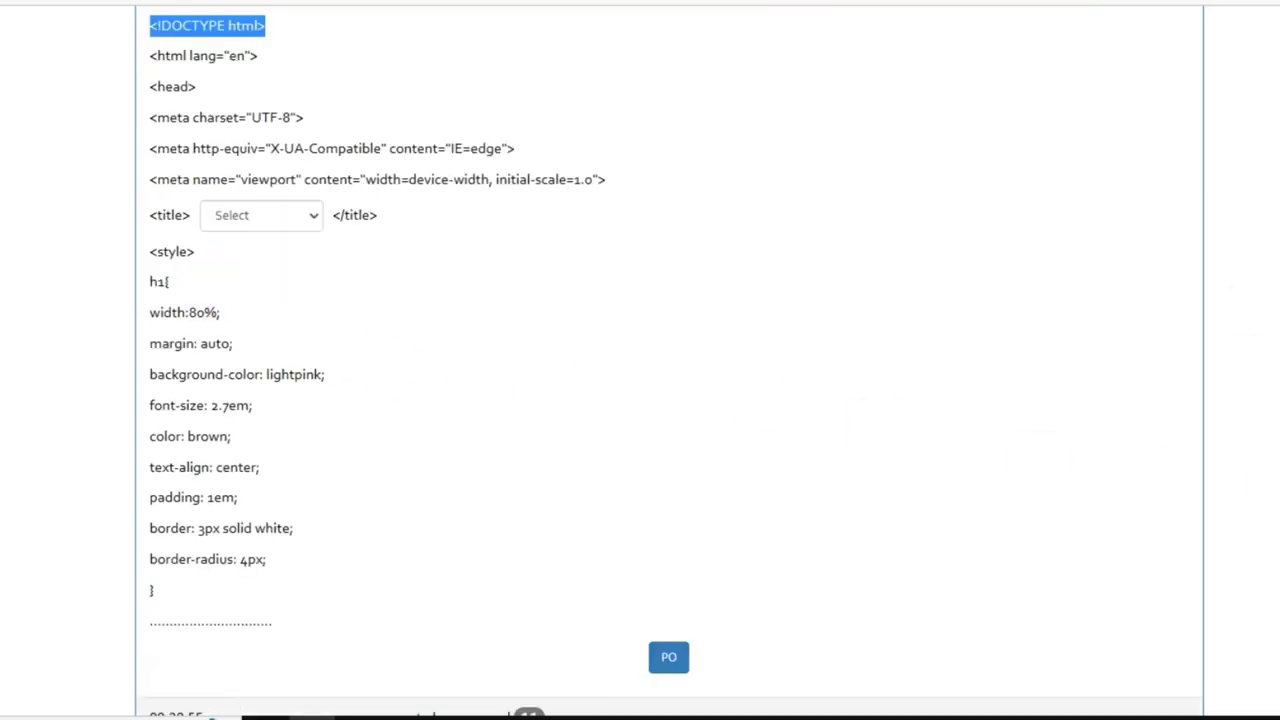
pyautogui.scroll(10, 685, 385)
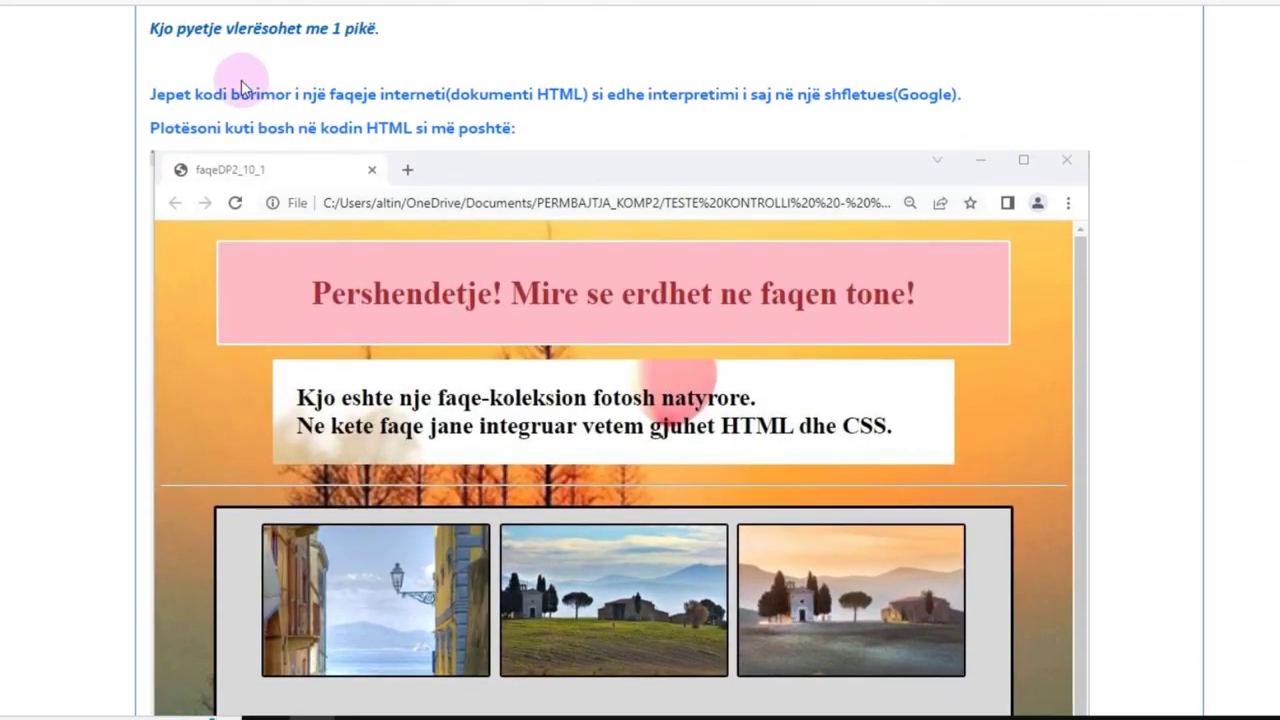
pyautogui.scroll(-10, 685, 385)
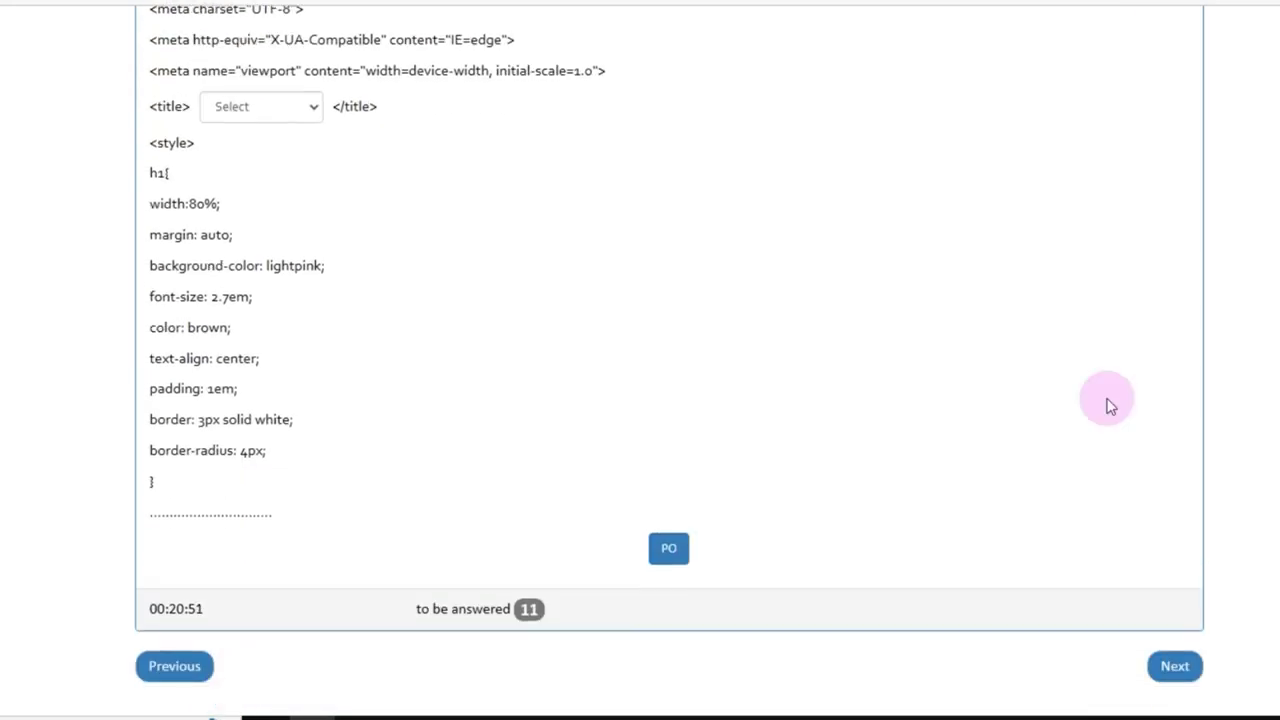
# Step: Fill the <title> blank with faqeDP2_10_1 and submit question 8
pyautogui.click(310, 108)
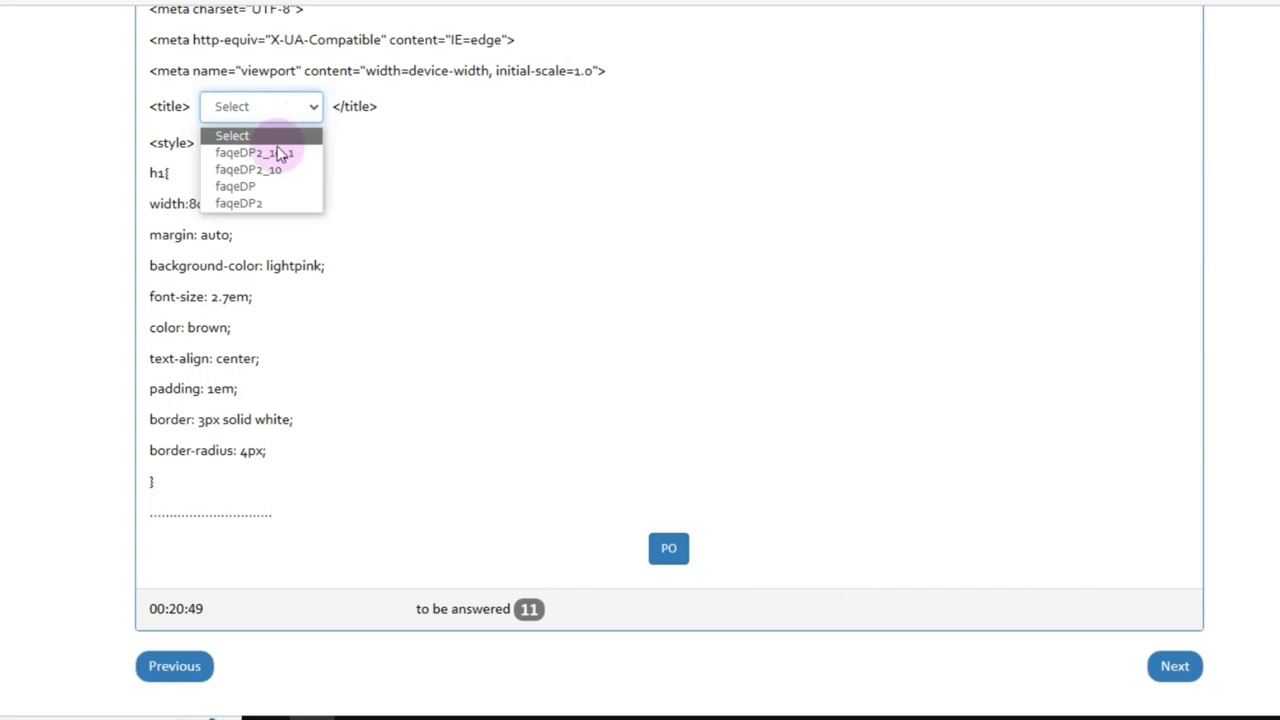
pyautogui.click(265, 153)
pyautogui.click(270, 107)
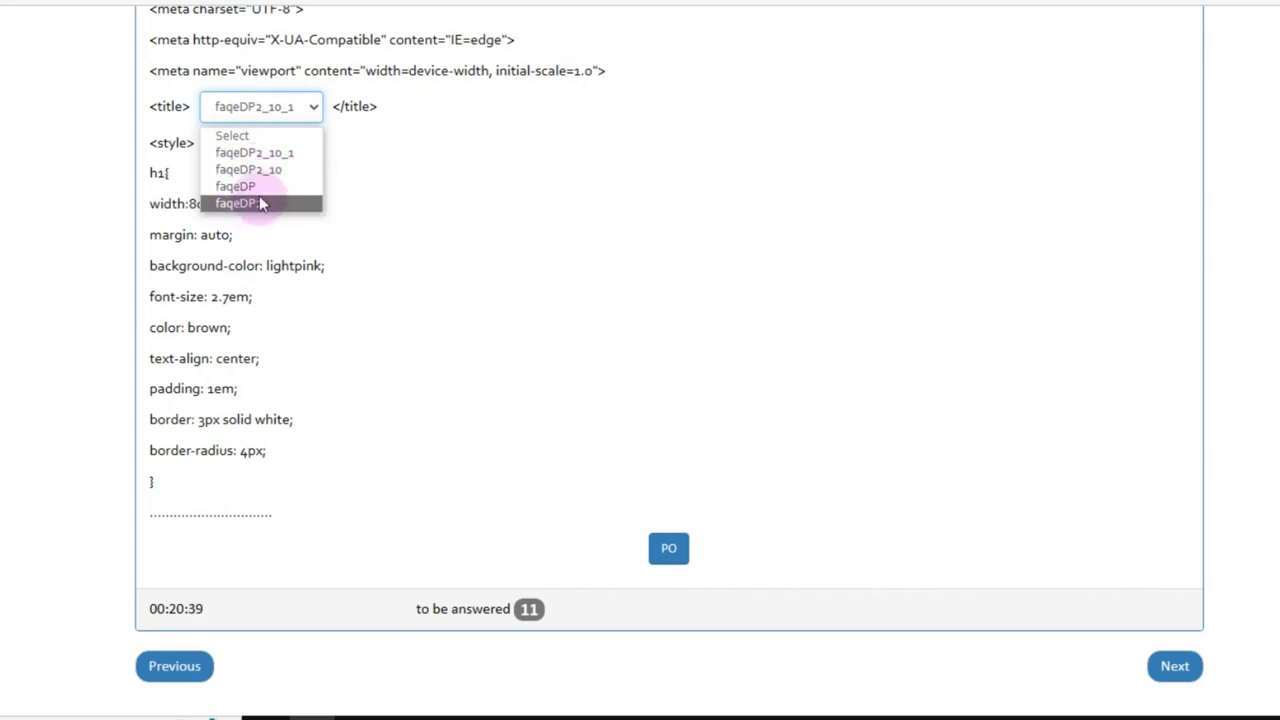
pyautogui.click(250, 152)
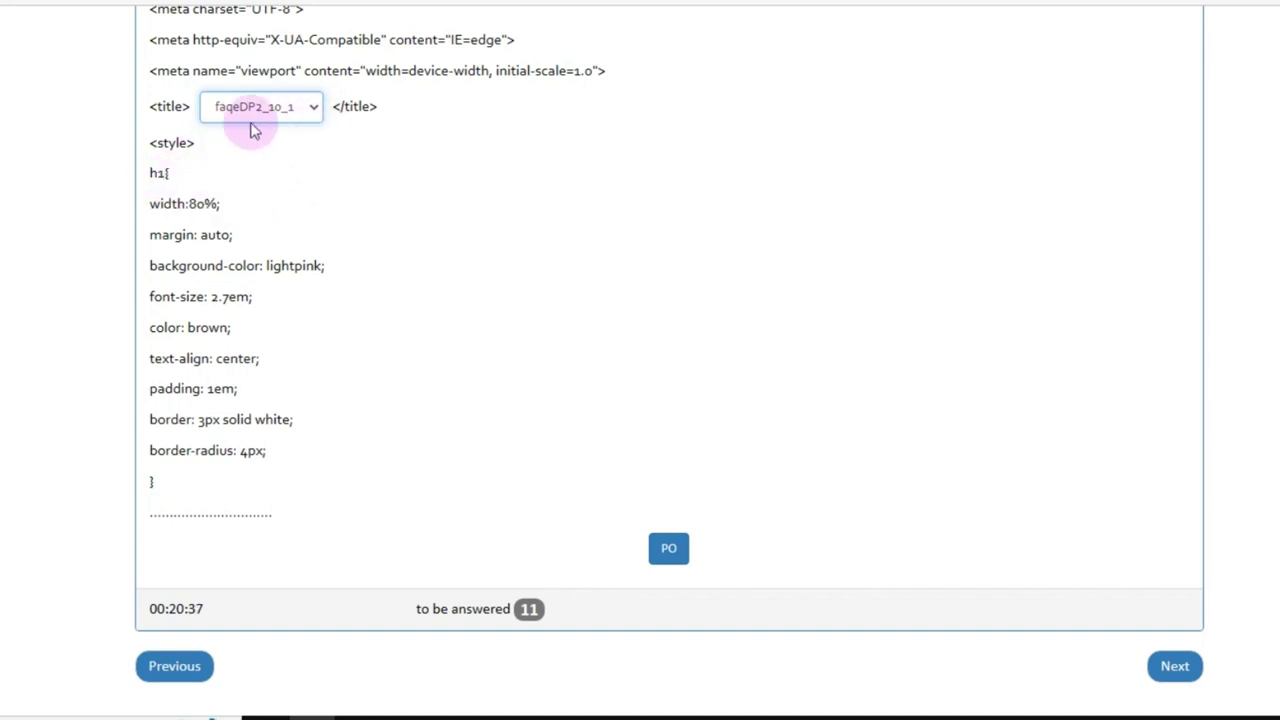
pyautogui.click(672, 548)
pyautogui.scroll(-2, 672, 470)
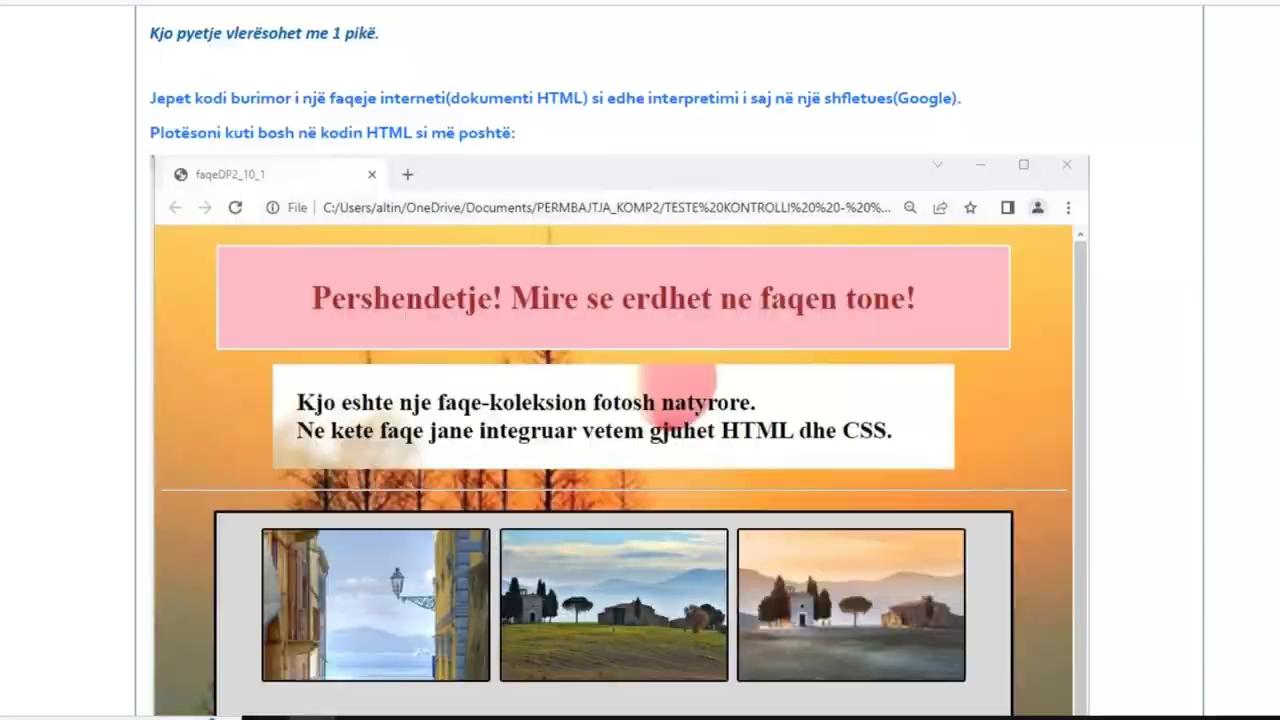
pyautogui.scroll(-10, 640, 400)
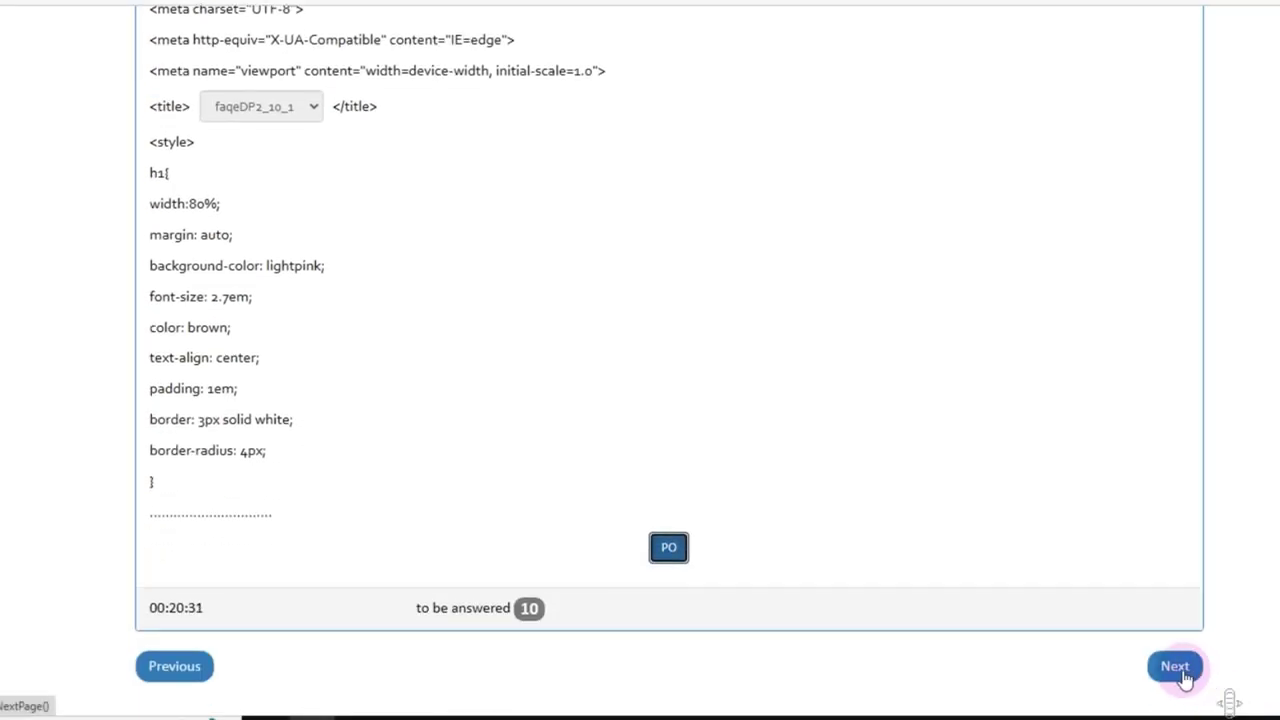
pyautogui.click(1180, 667)
pyautogui.scroll(-1, 1218, 692)
pyautogui.scroll(-3, 670, 400)
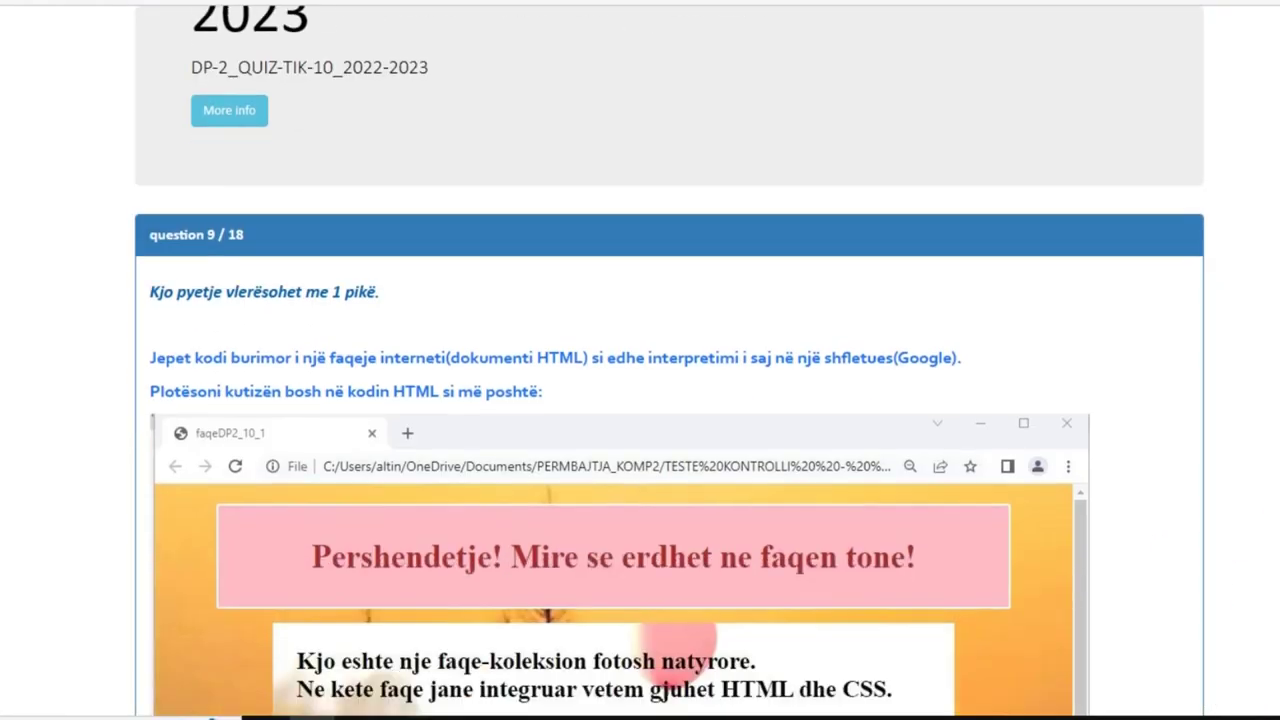
pyautogui.scroll(3, 670, 400)
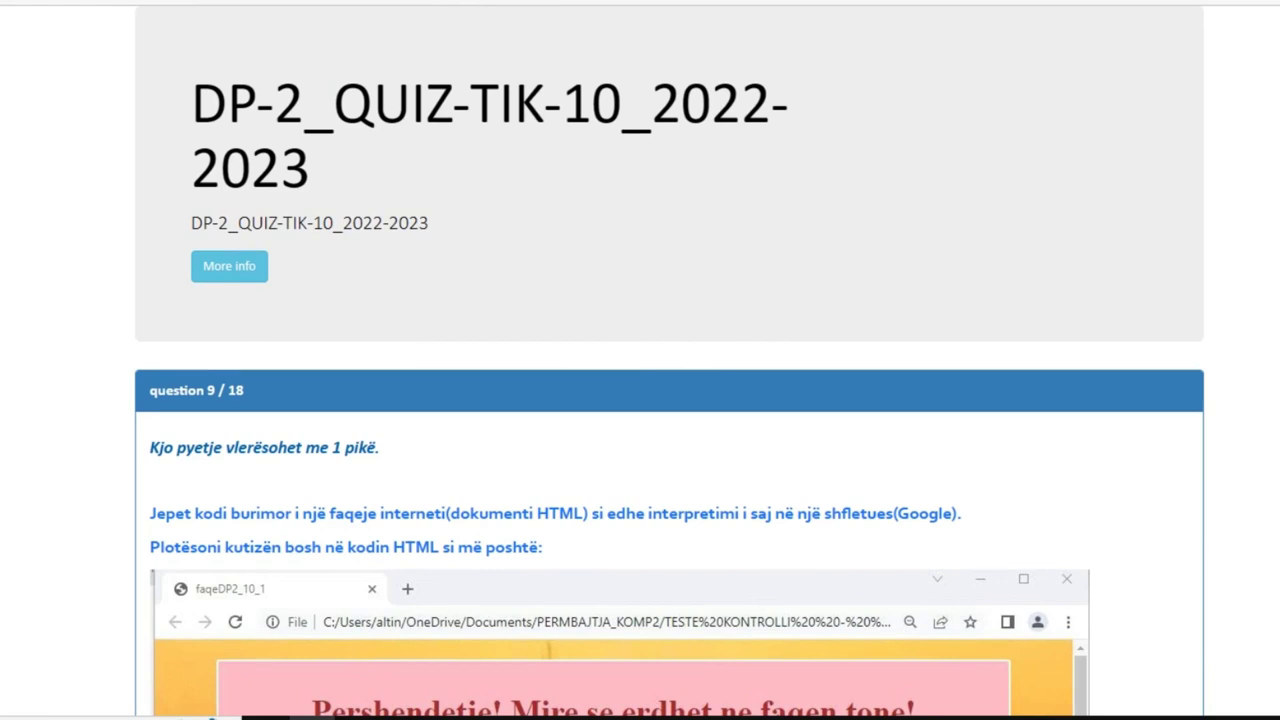
pyautogui.scroll(-7, 670, 400)
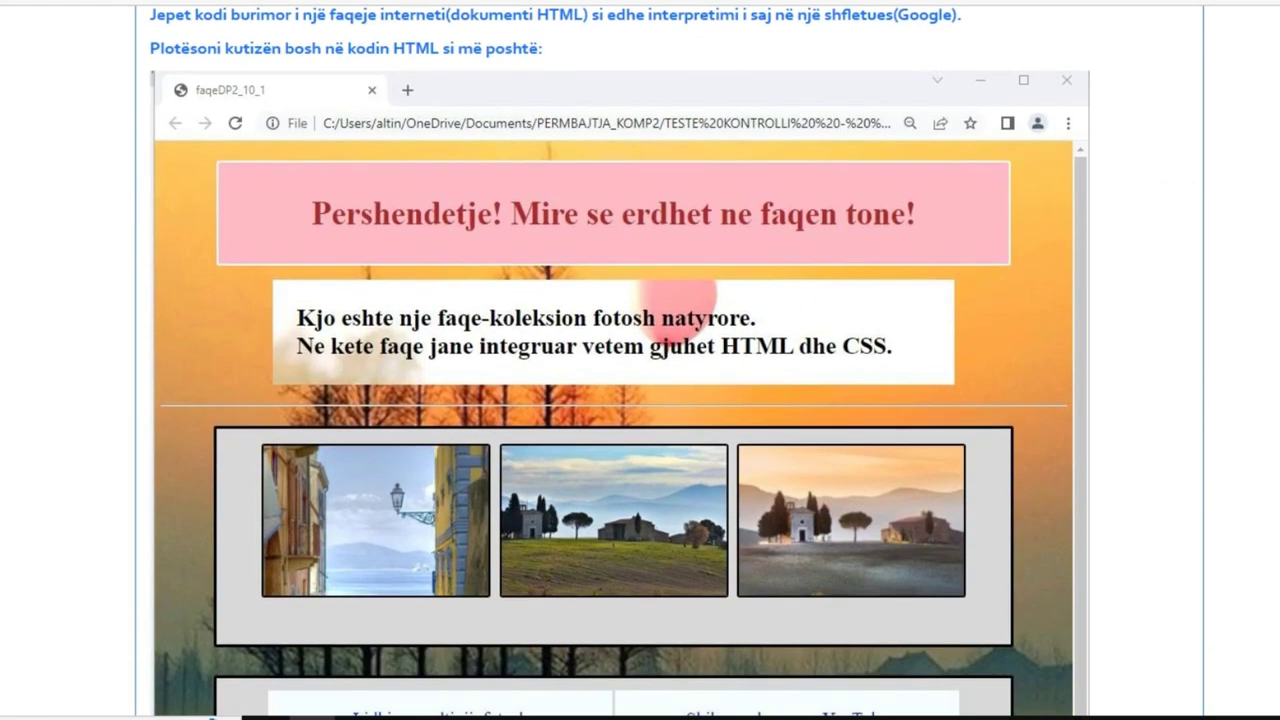
pyautogui.scroll(2, 670, 400)
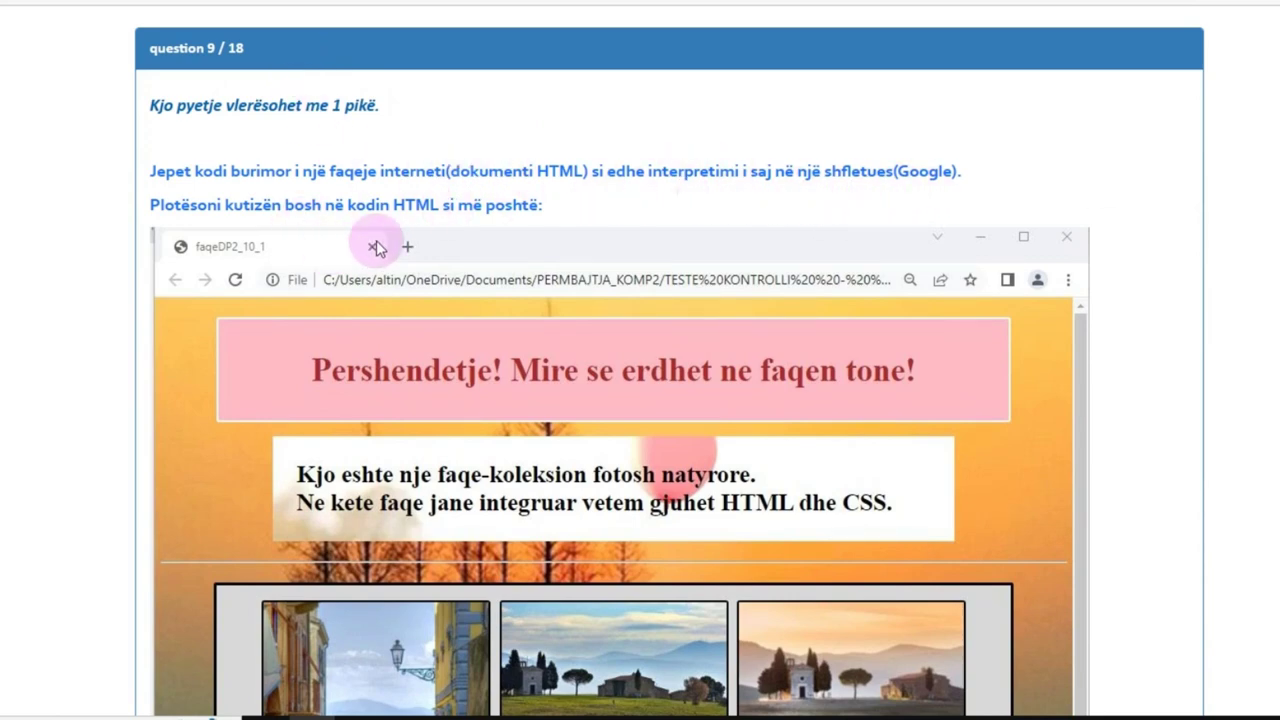
pyautogui.scroll(-4, 640, 400)
pyautogui.scroll(-8, 688, 158)
pyautogui.scroll(2, 688, 158)
pyautogui.scroll(-1, 688, 158)
pyautogui.scroll(-2, 640, 400)
pyautogui.scroll(1, 640, 400)
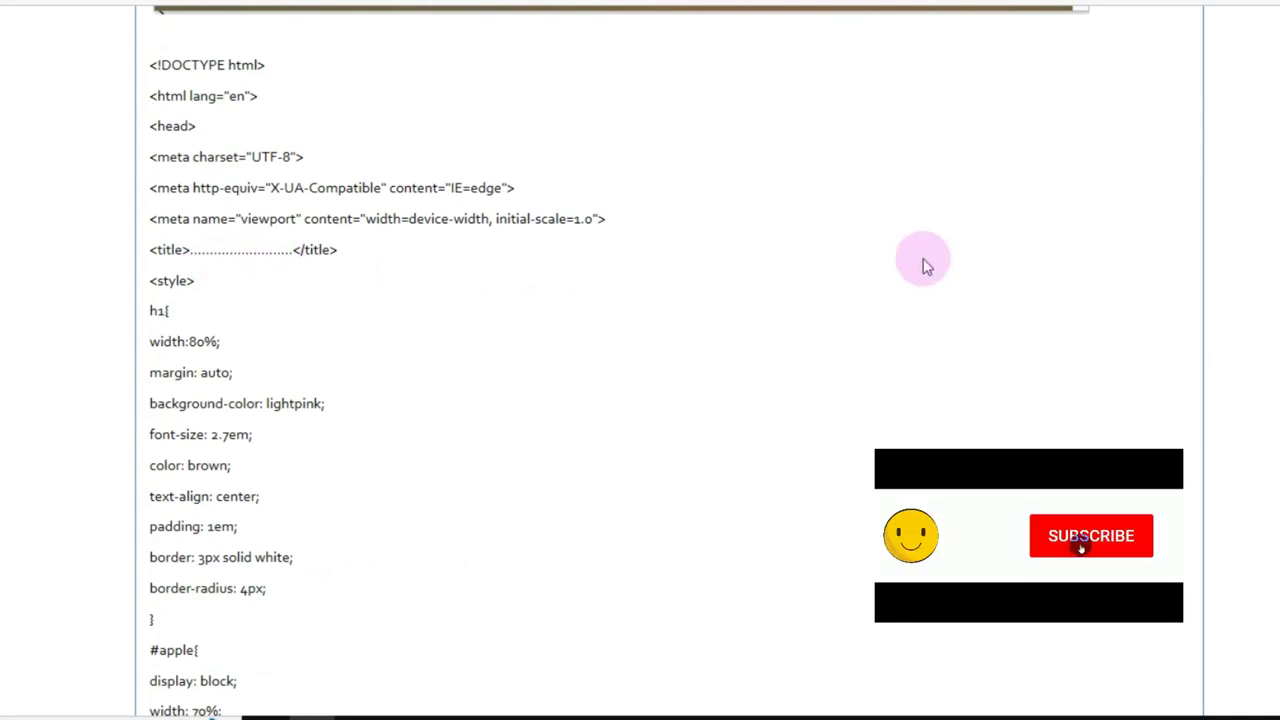
pyautogui.scroll(-1, 640, 400)
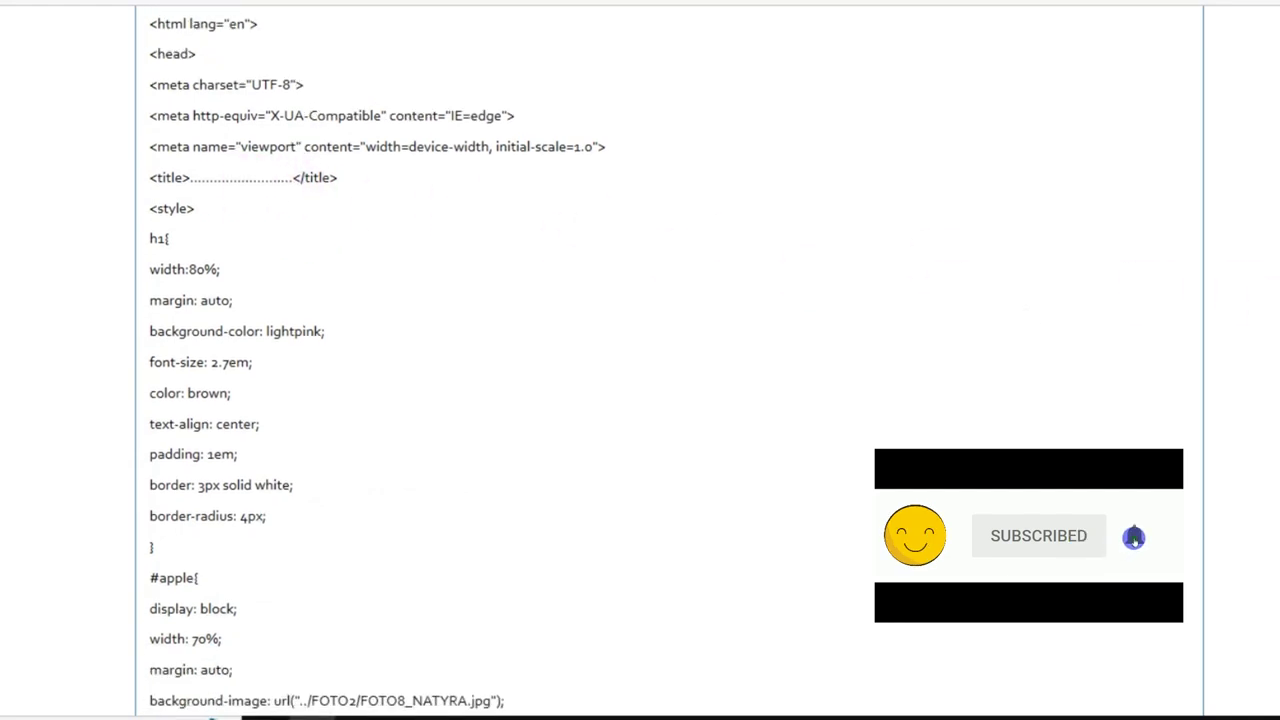
pyautogui.scroll(1, 640, 400)
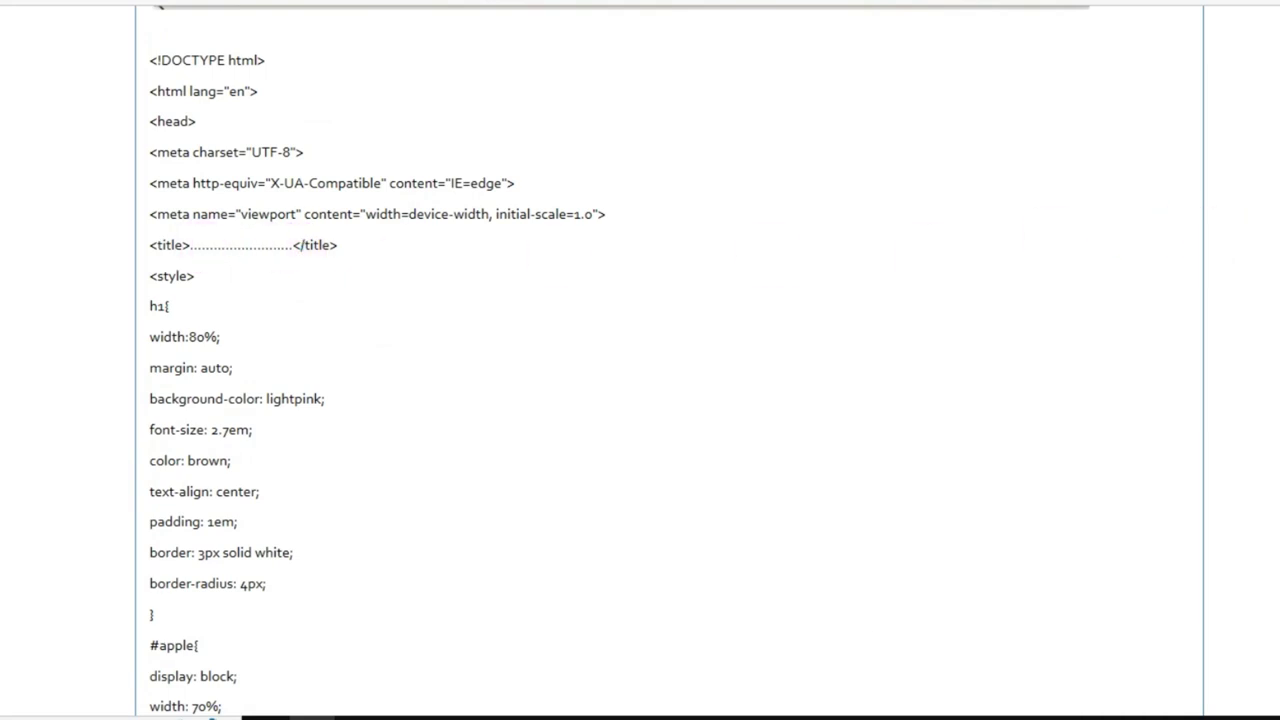
pyautogui.scroll(-1, 640, 400)
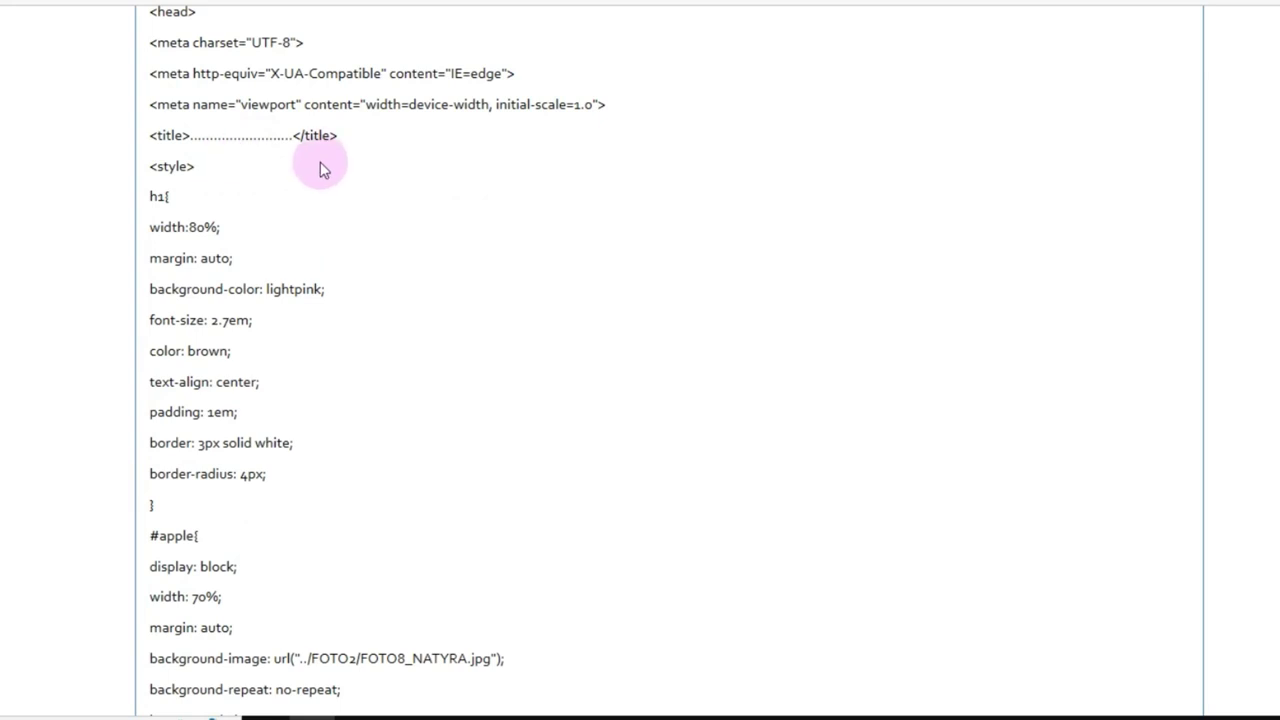
pyautogui.middleClick(1093, 320)
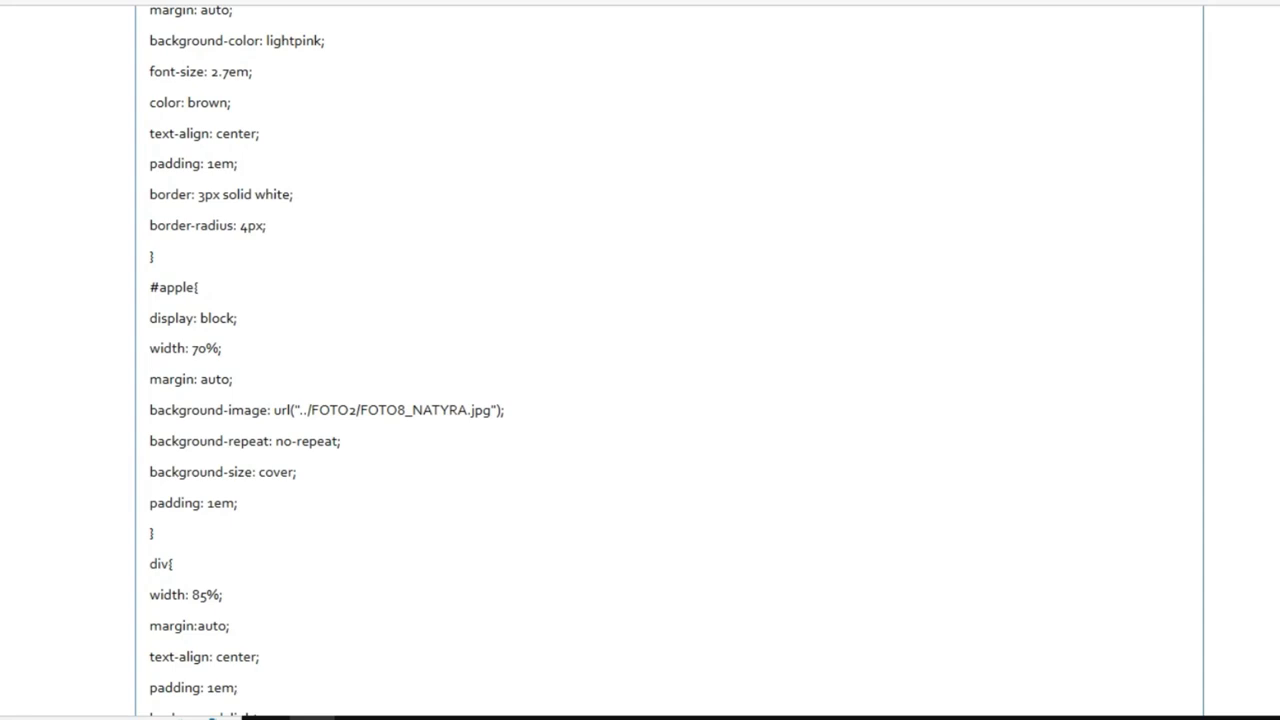
pyautogui.scroll(-3, 640, 360)
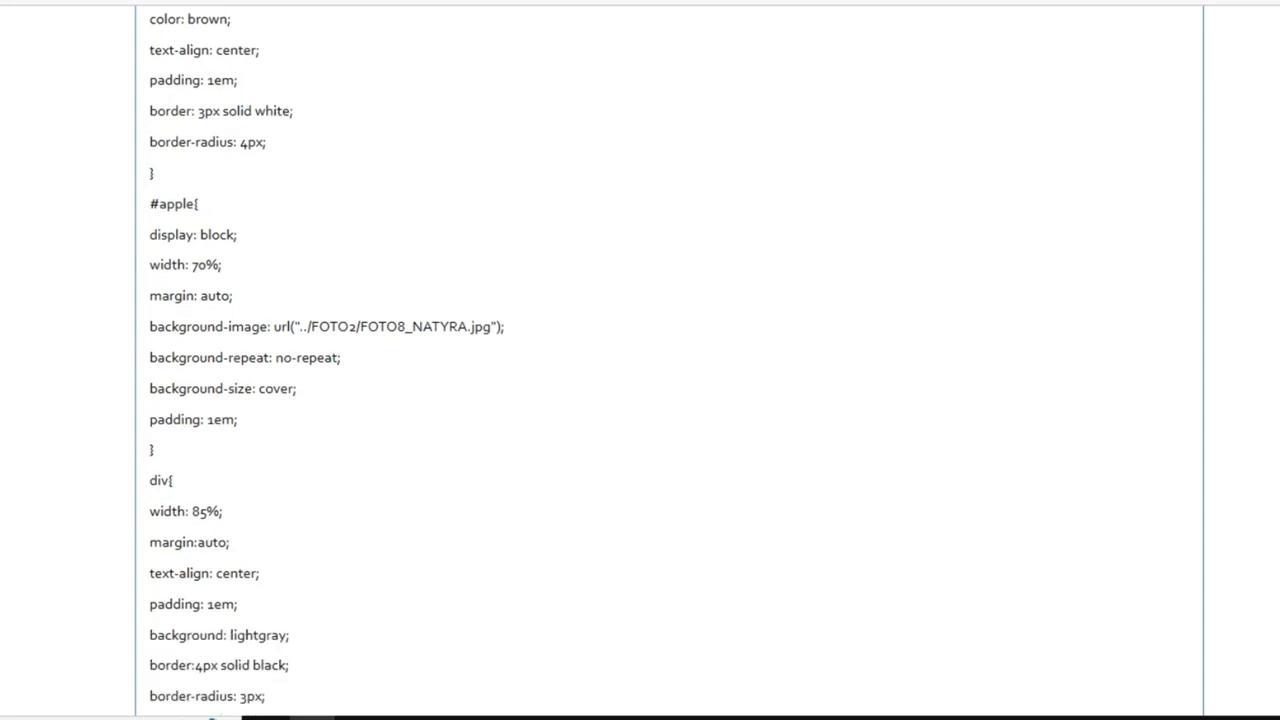
pyautogui.scroll(-5, 640, 360)
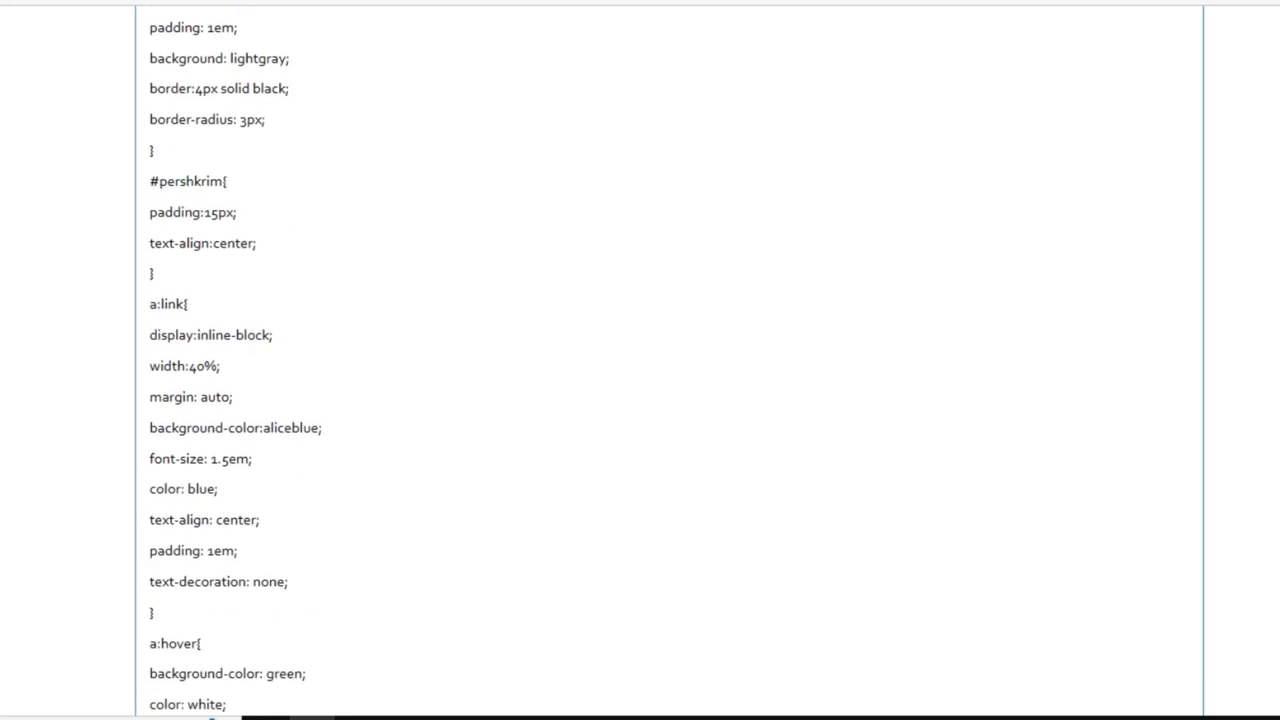
pyautogui.scroll(-2, 640, 360)
pyautogui.scroll(8, 640, 360)
pyautogui.scroll(2, 640, 360)
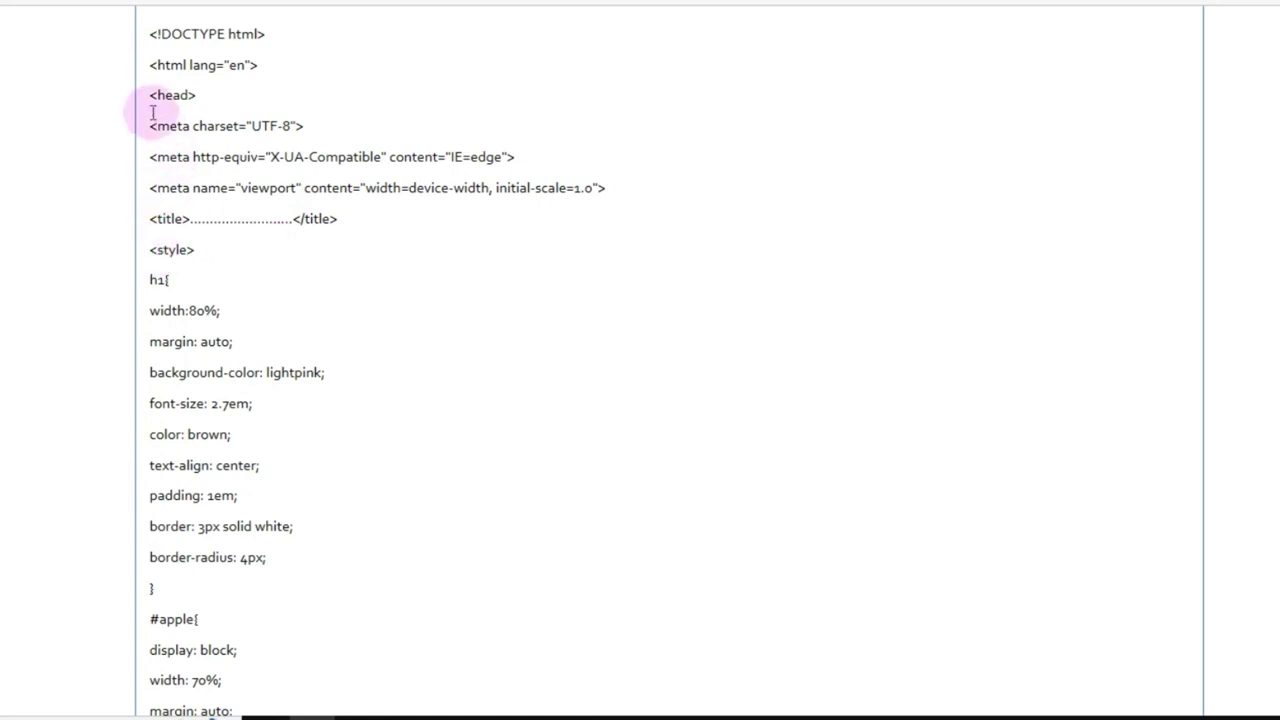
pyautogui.moveTo(150, 95); pyautogui.dragTo(197, 96)
pyautogui.moveTo(151, 248); pyautogui.dragTo(170, 281)
pyautogui.scroll(-15, 640, 360)
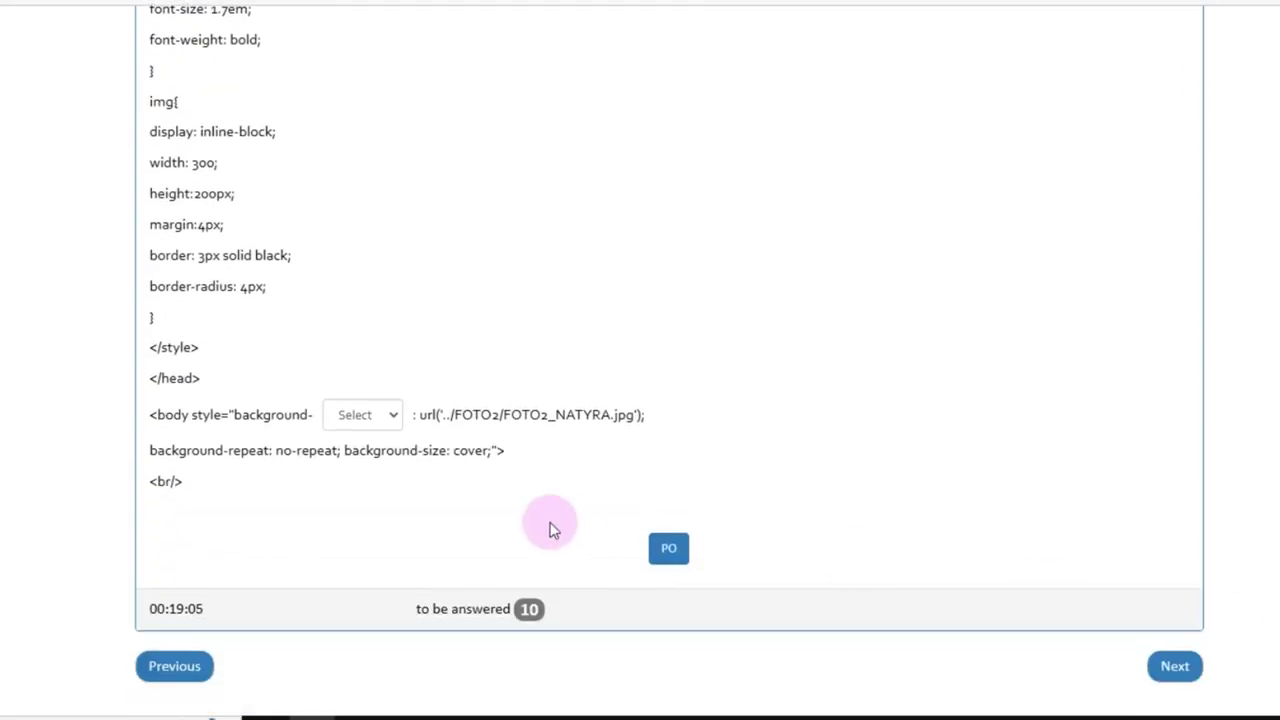
pyautogui.moveTo(214, 351); pyautogui.dragTo(126, 318)
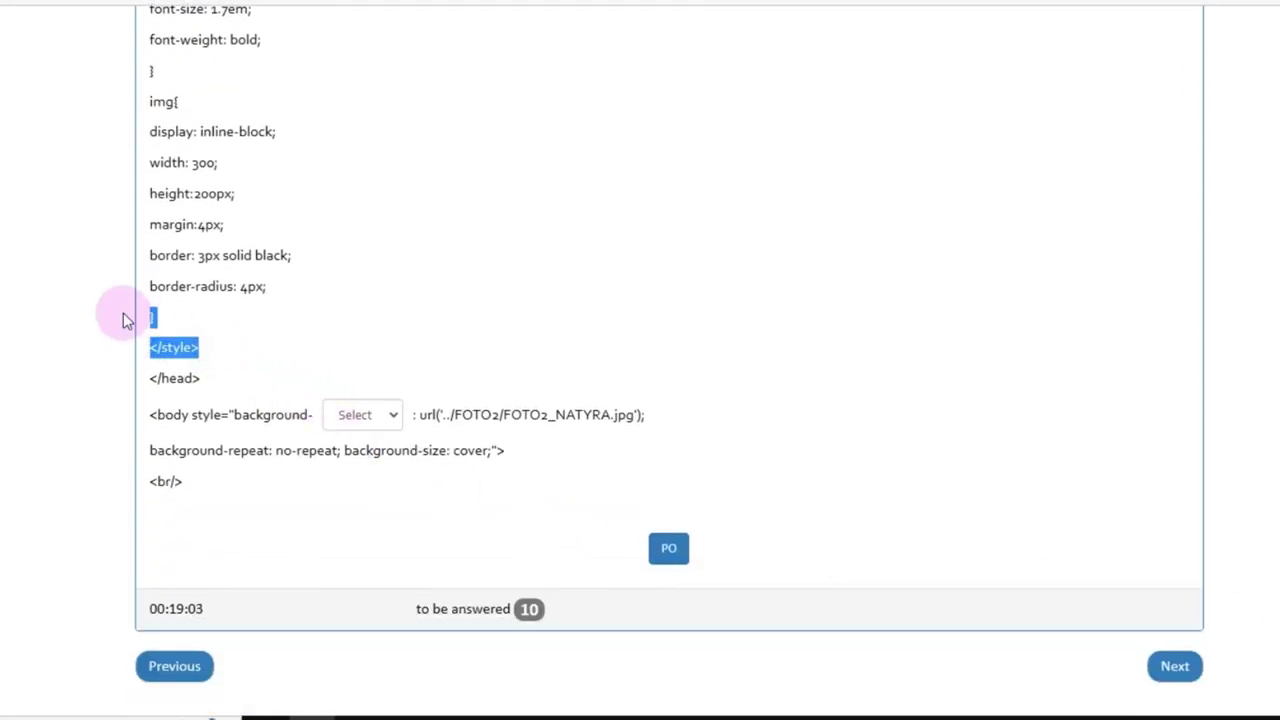
pyautogui.moveTo(214, 377); pyautogui.dragTo(134, 374)
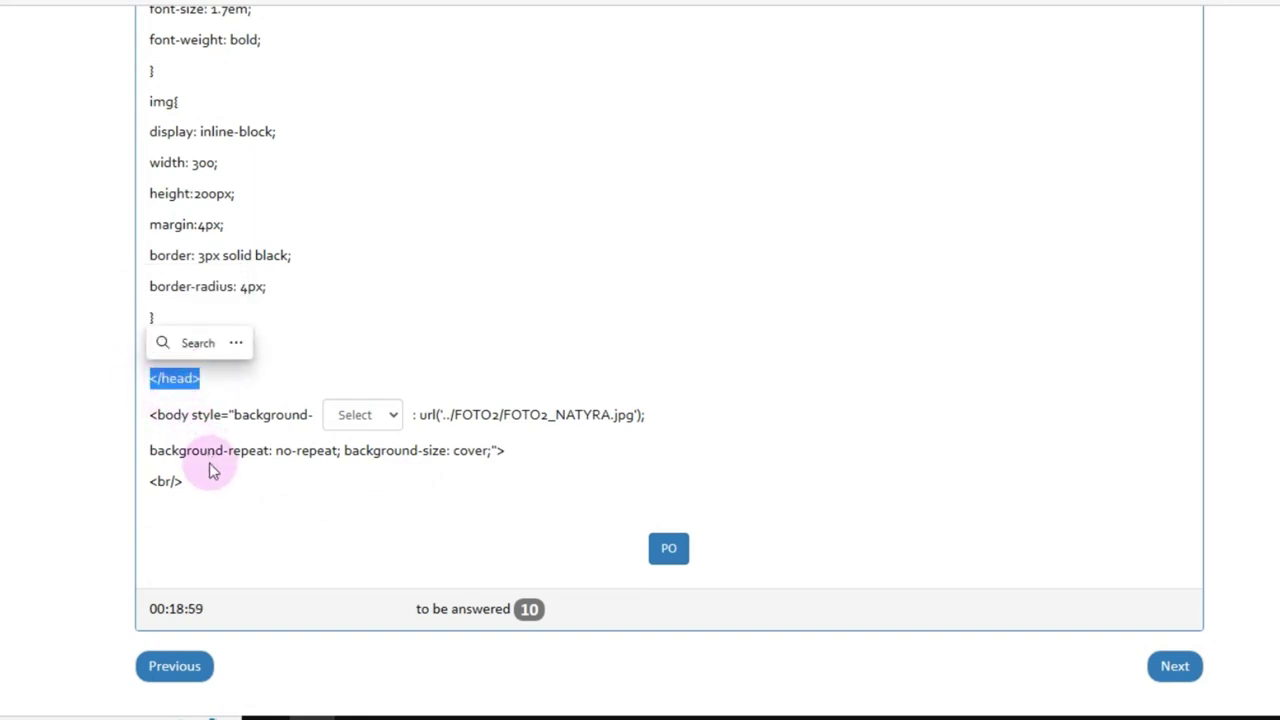
pyautogui.click(181, 391)
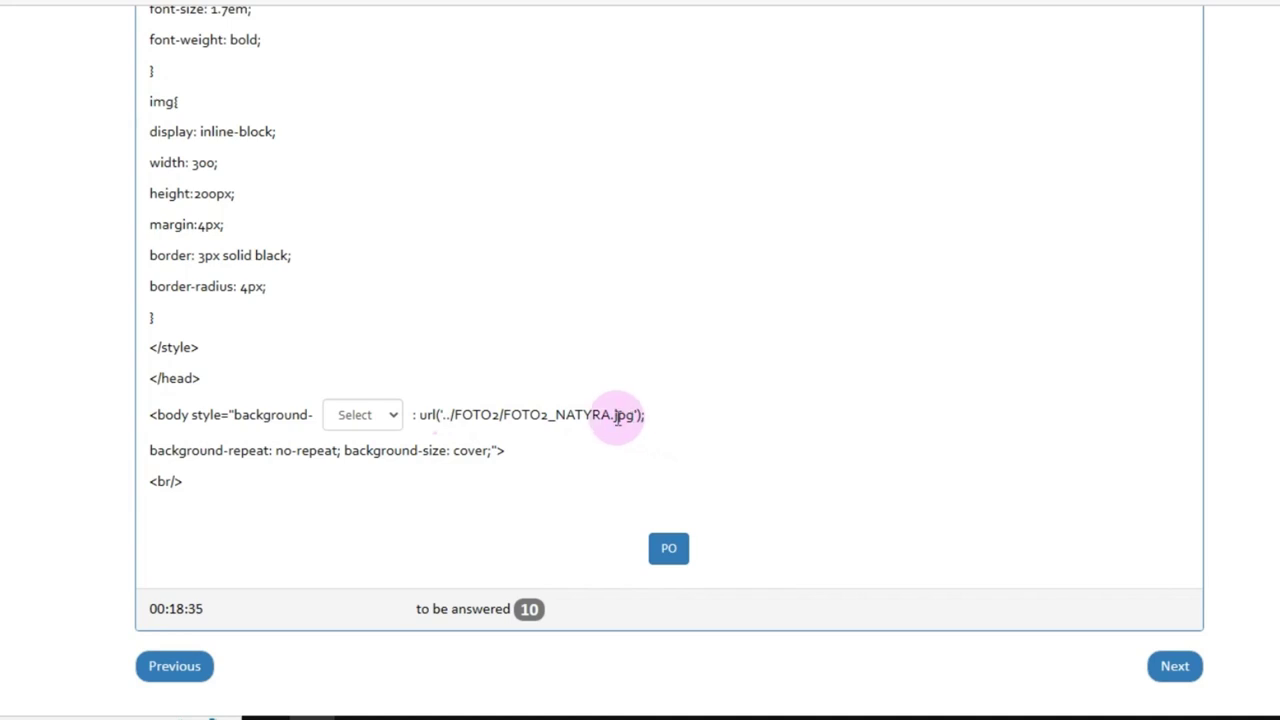
pyautogui.moveTo(633, 414); pyautogui.dragTo(455, 416)
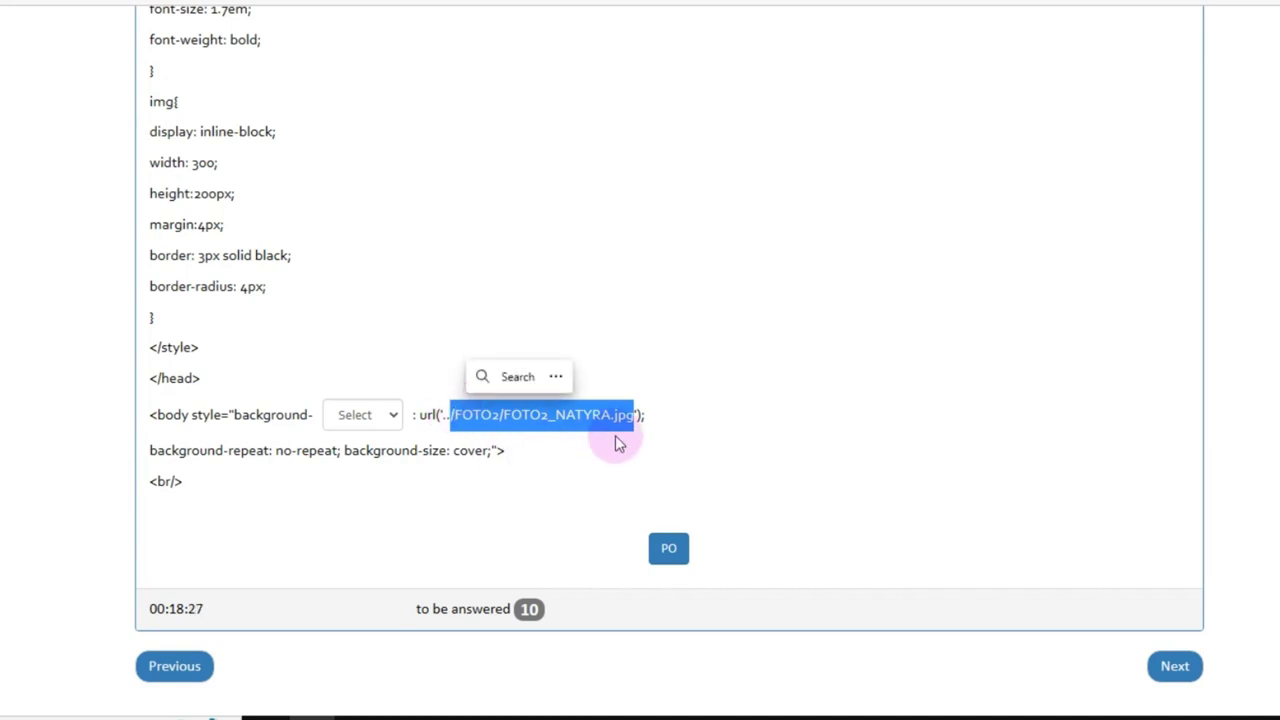
pyautogui.click(694, 408)
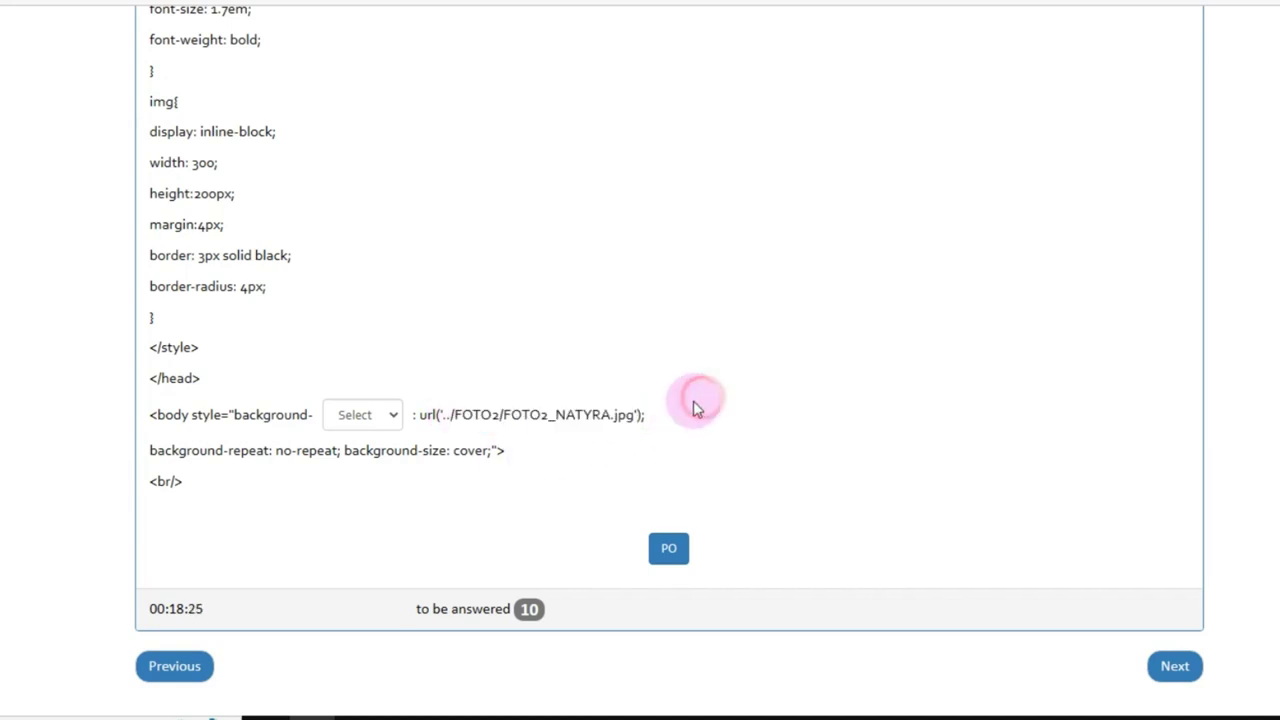
pyautogui.moveTo(633, 414); pyautogui.dragTo(493, 415)
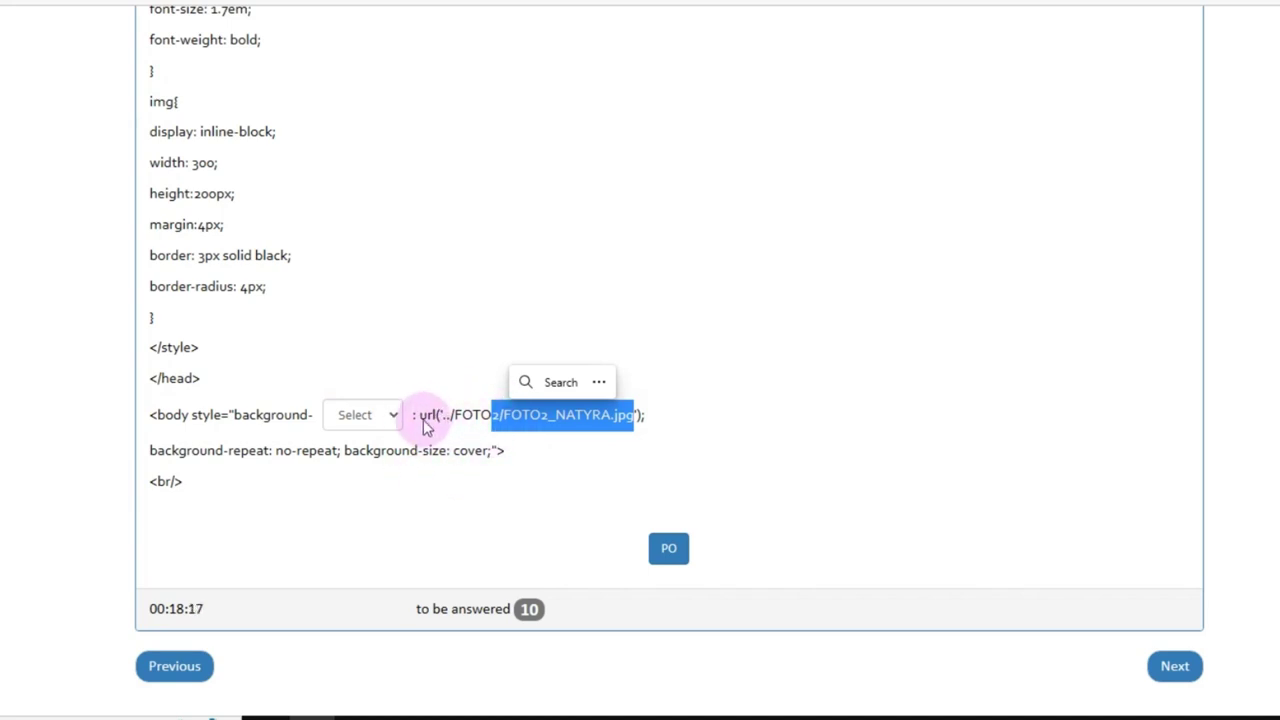
pyautogui.click(423, 418)
pyautogui.doubleClick(423, 418)
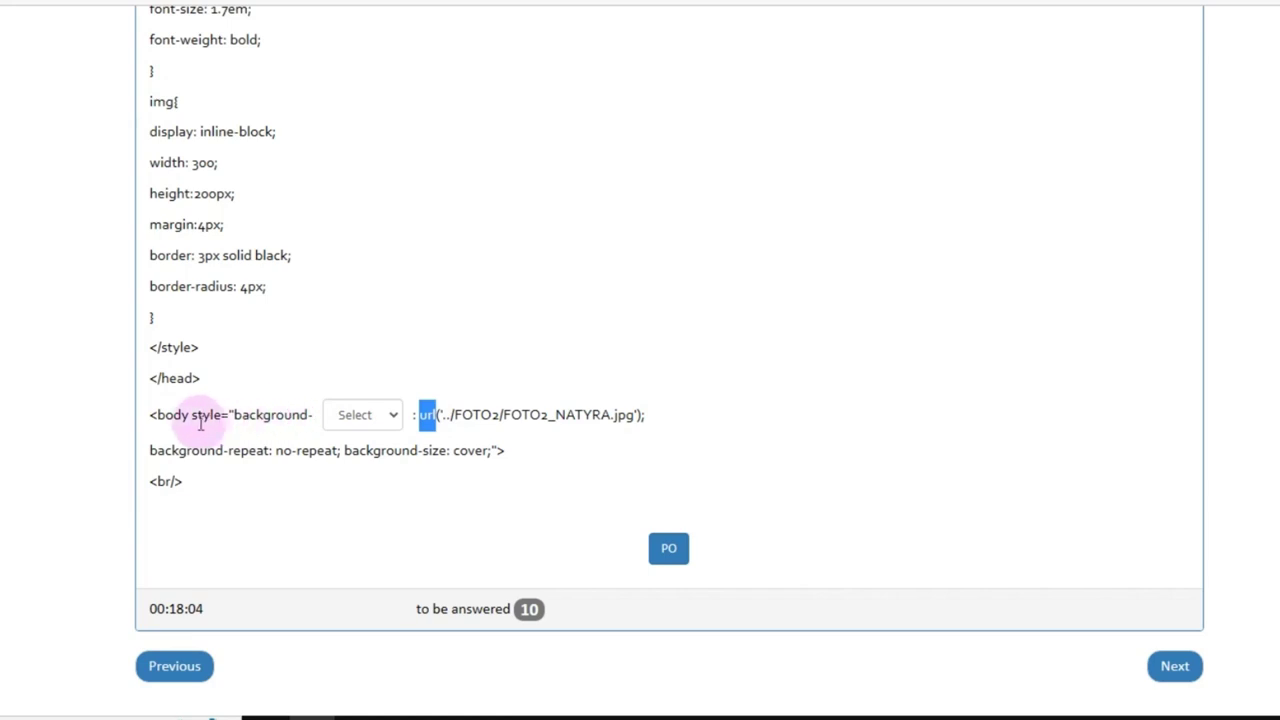
pyautogui.moveTo(190, 414); pyautogui.dragTo(158, 417)
# Step: Fill question 9's background- blank with image and submit the answer with PO
pyautogui.scroll(20, 712, 33)
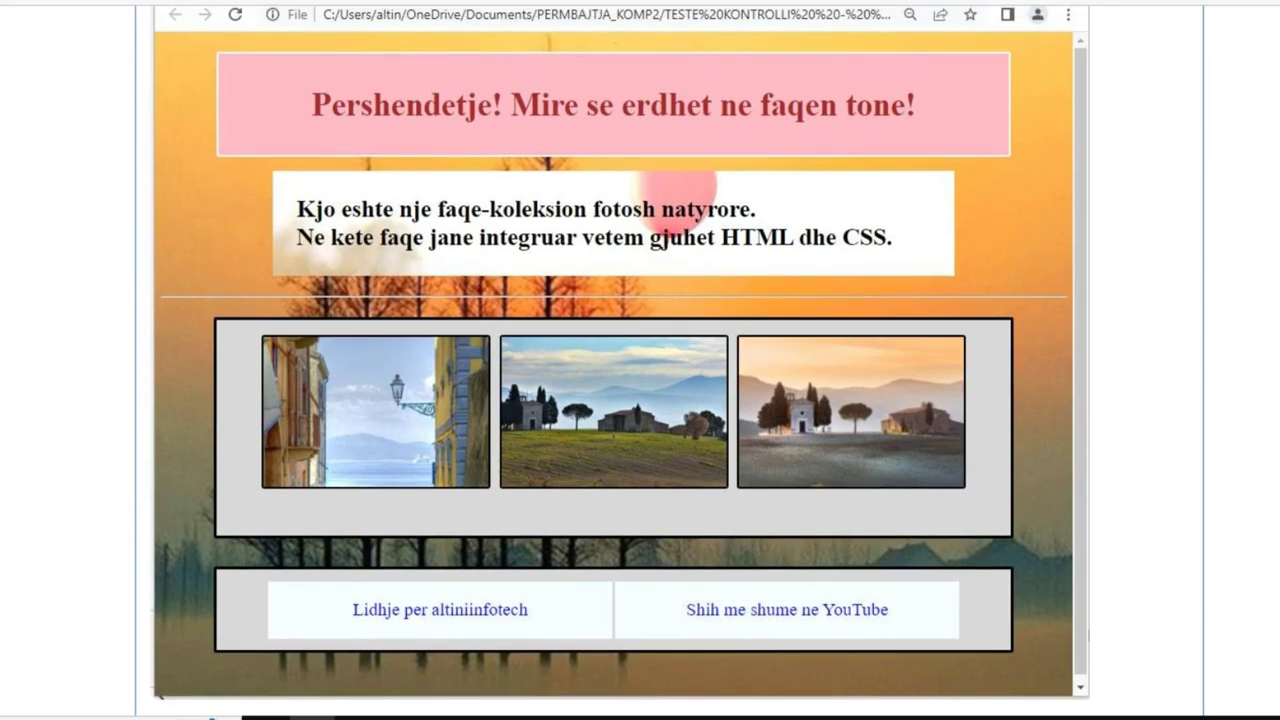
pyautogui.scroll(2, 620, 360)
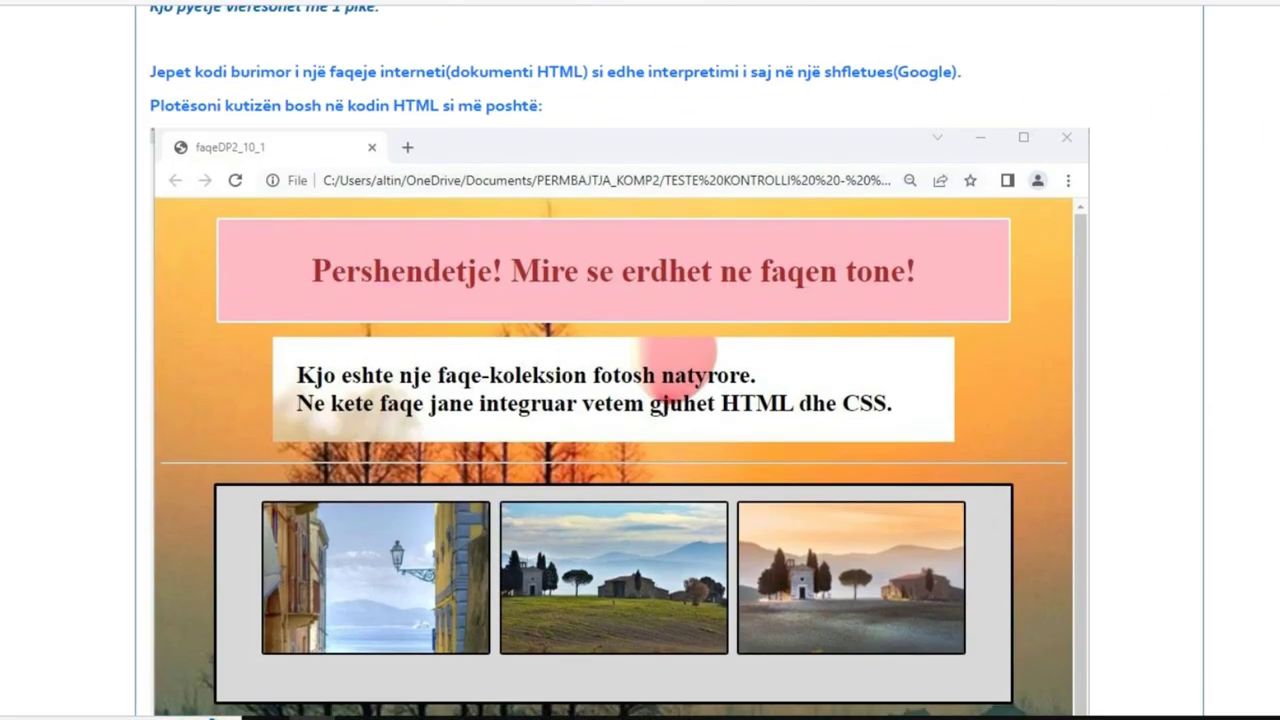
pyautogui.scroll(-2, 620, 360)
pyautogui.scroll(2, 620, 360)
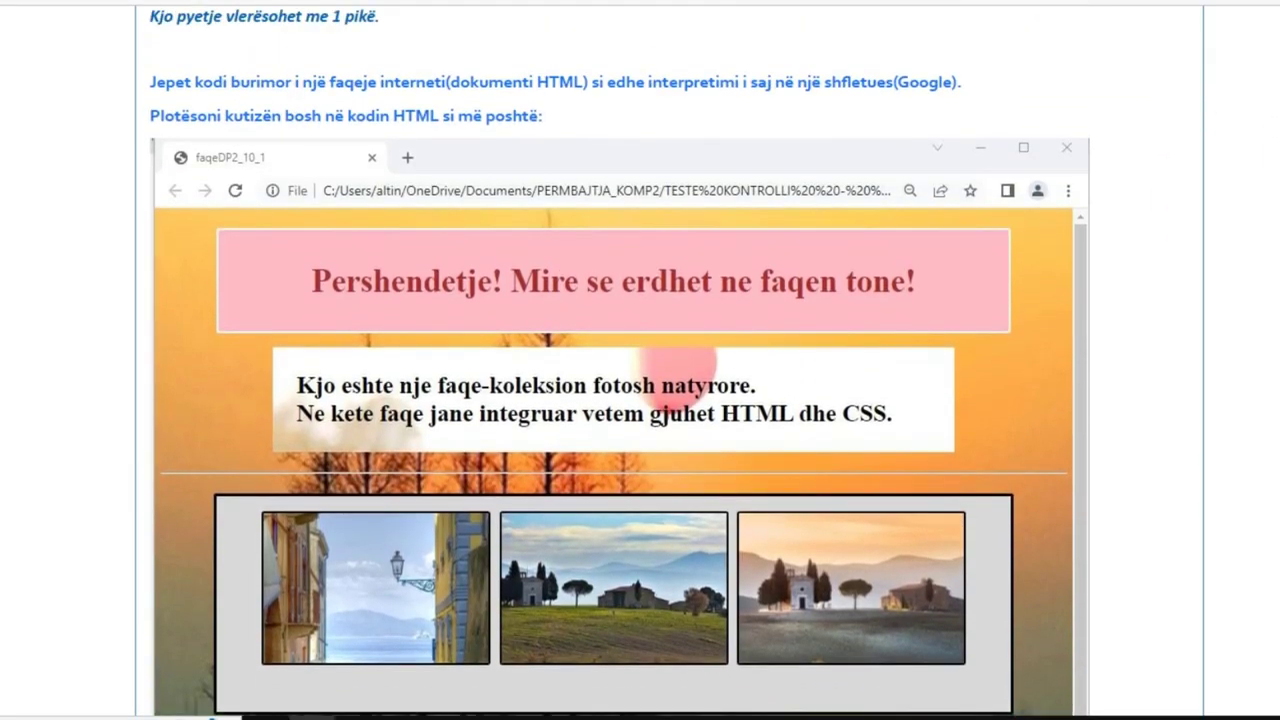
pyautogui.scroll(-1, 620, 360)
pyautogui.scroll(1, 513, 155)
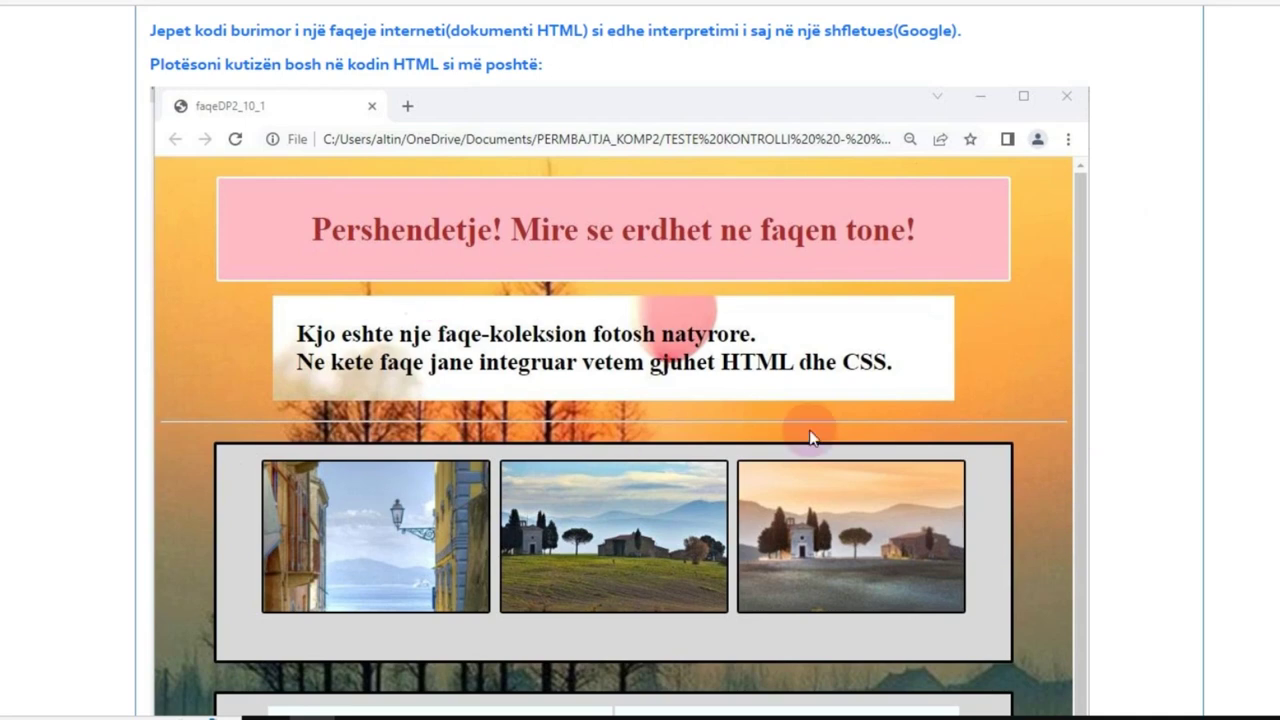
pyautogui.scroll(-20, 688, 316)
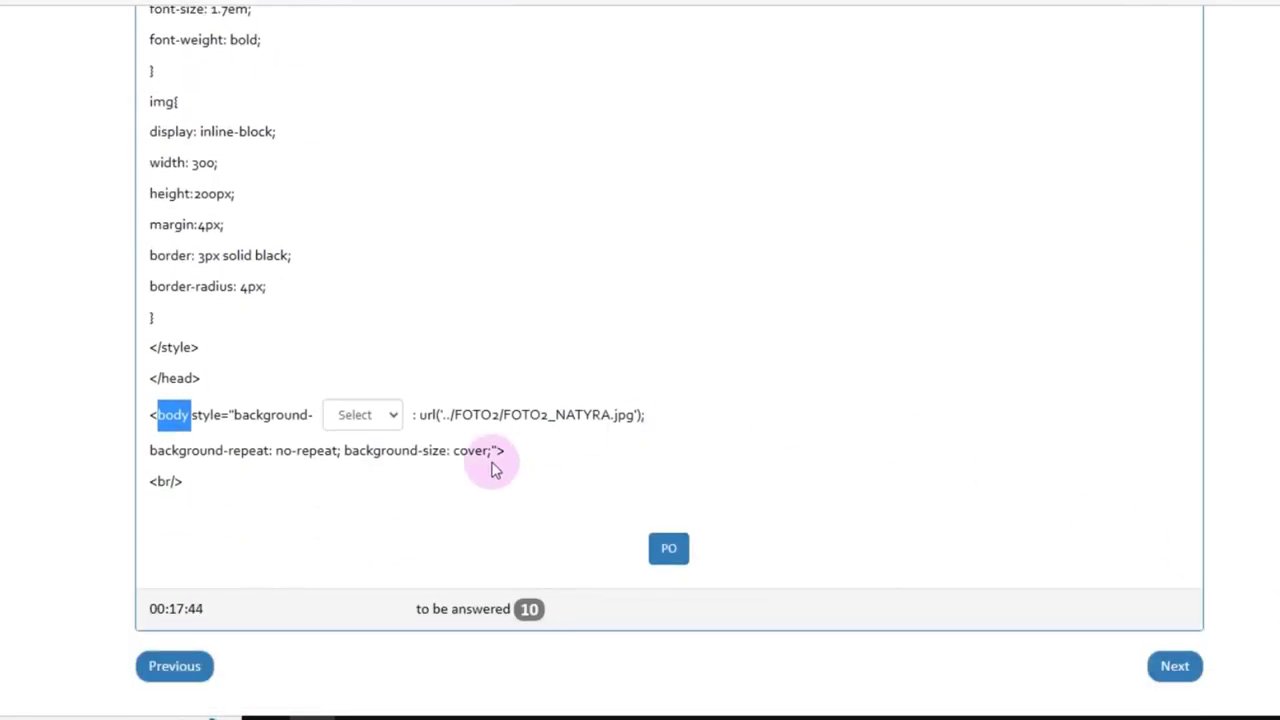
pyautogui.click(390, 418)
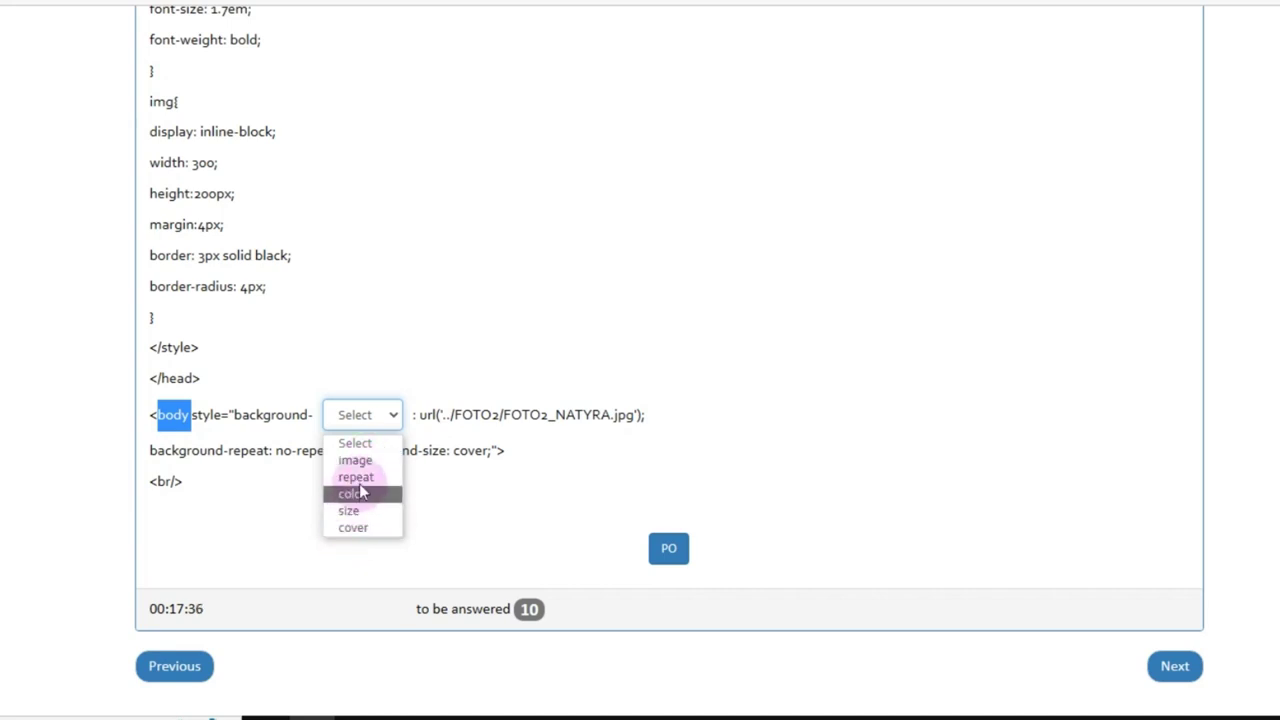
pyautogui.click(358, 460)
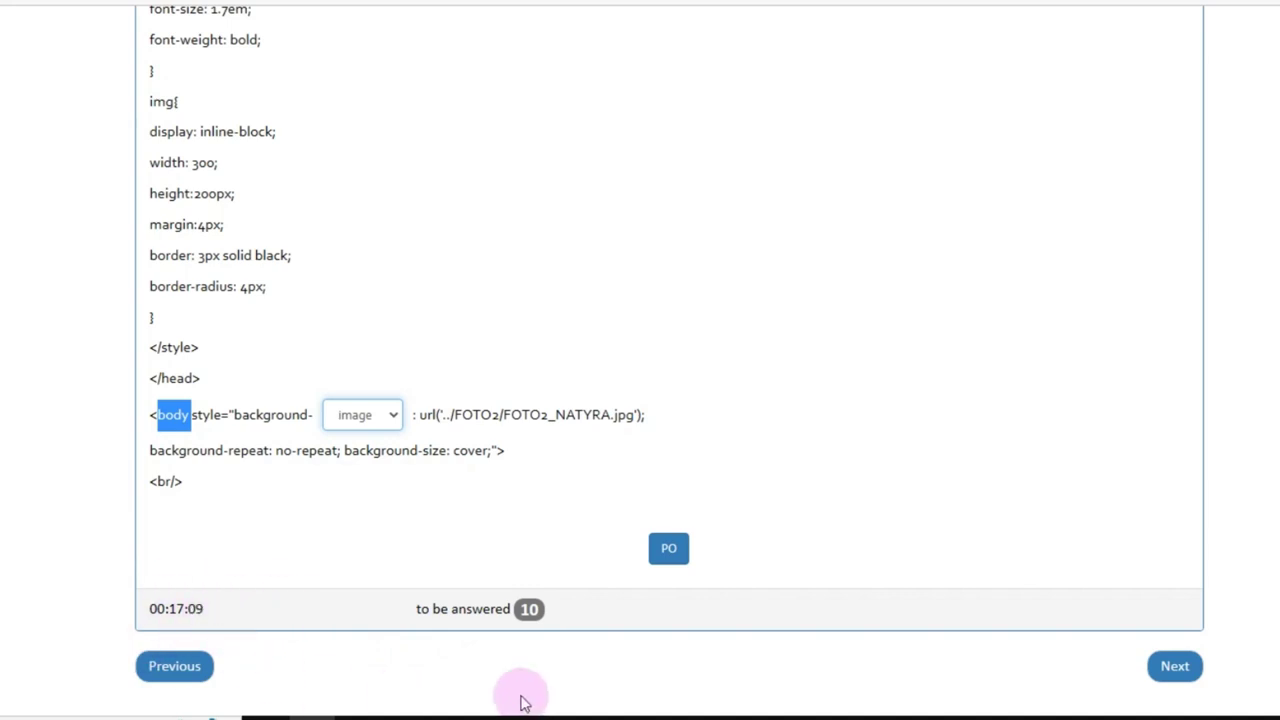
pyautogui.click(668, 550)
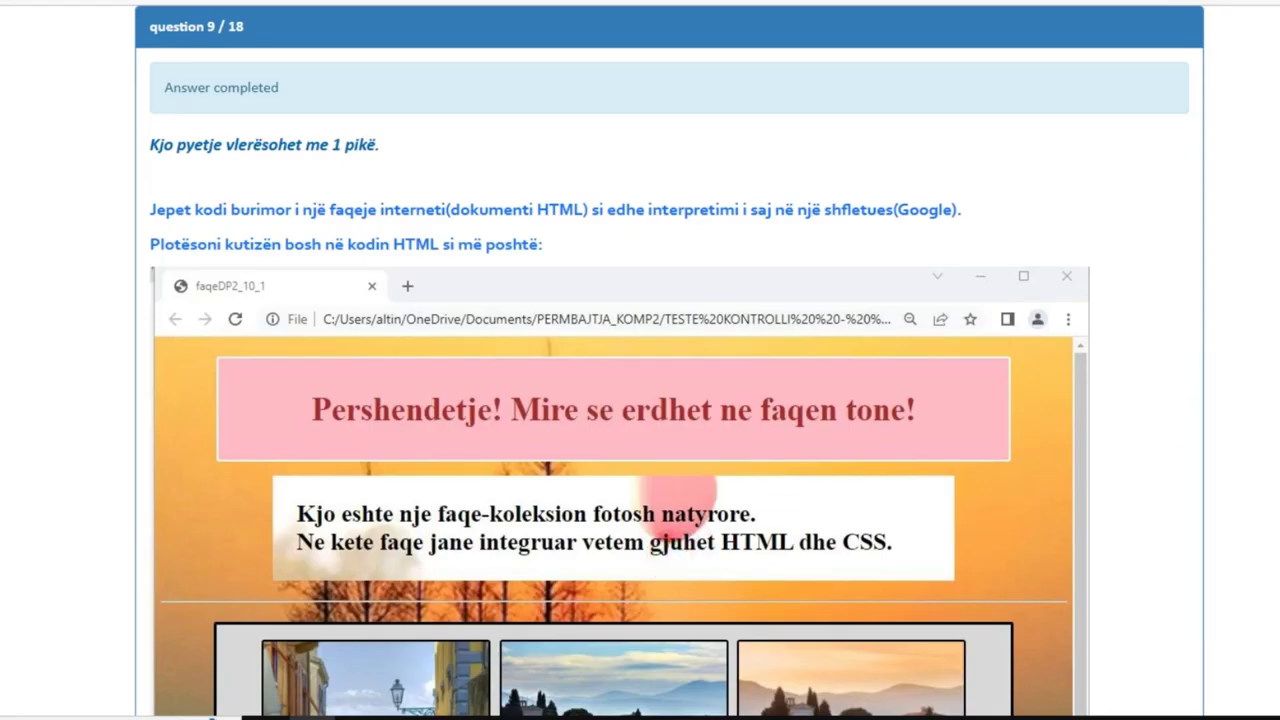
pyautogui.scroll(-20, 683, 492)
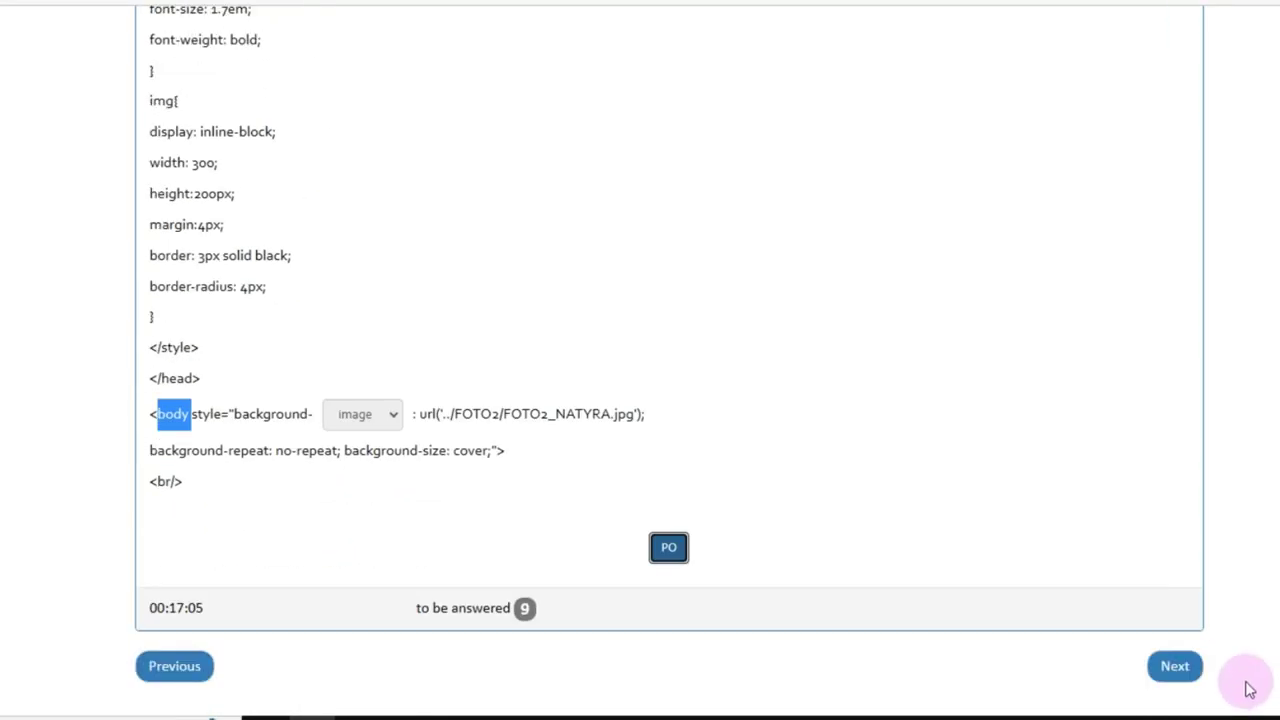
# Step: Go to question 10 and examine its body style code, highlighting parts of it
pyautogui.click(1173, 668)
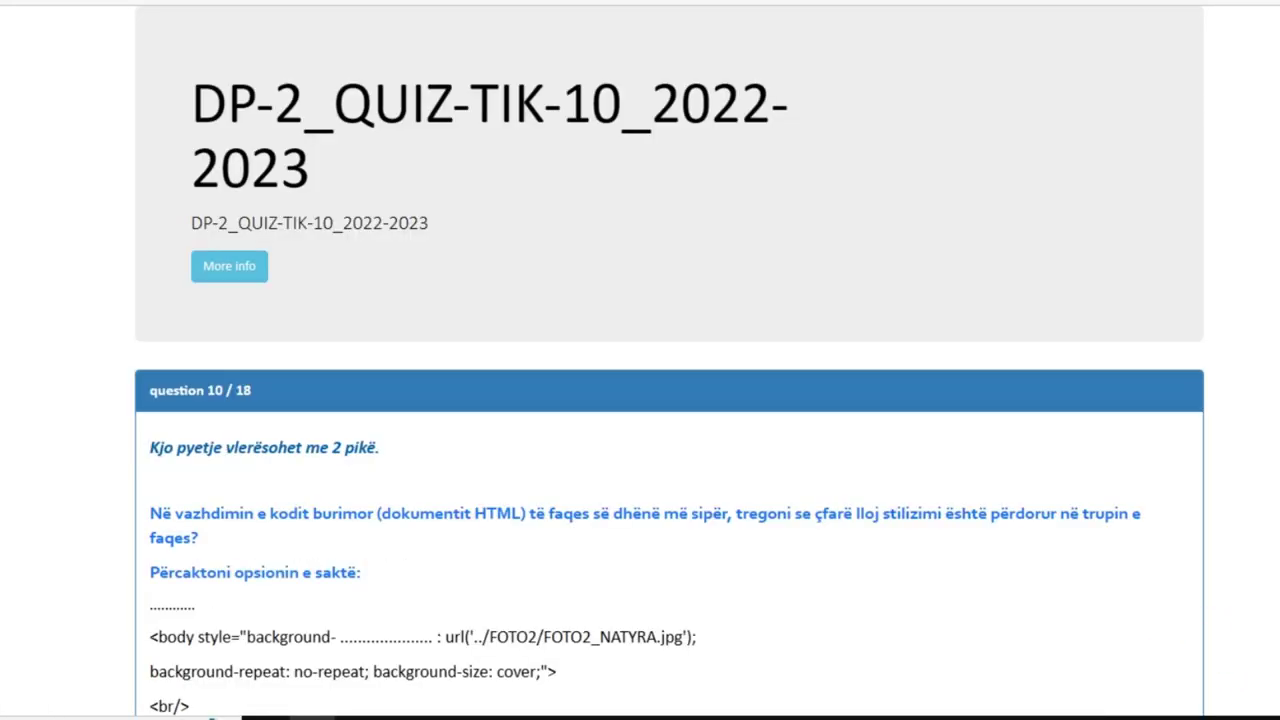
pyautogui.scroll(-4, 670, 400)
pyautogui.scroll(2, 670, 400)
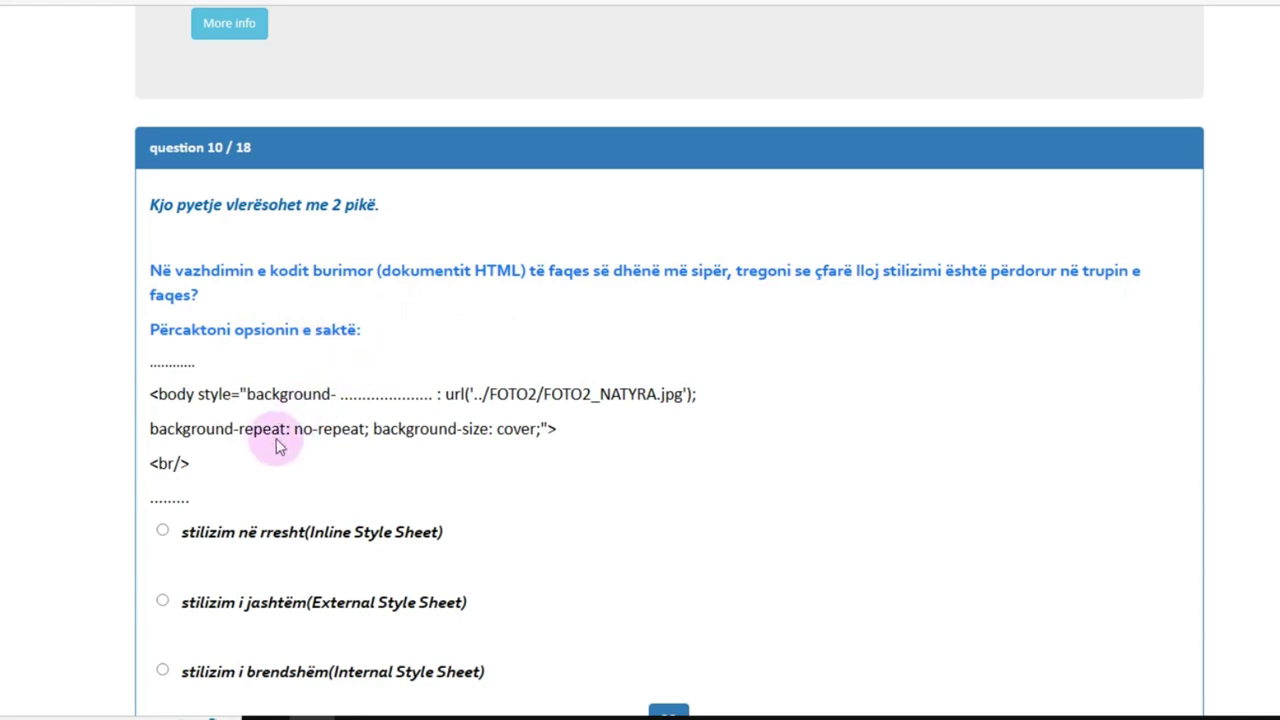
pyautogui.moveTo(152, 398); pyautogui.dragTo(323, 471)
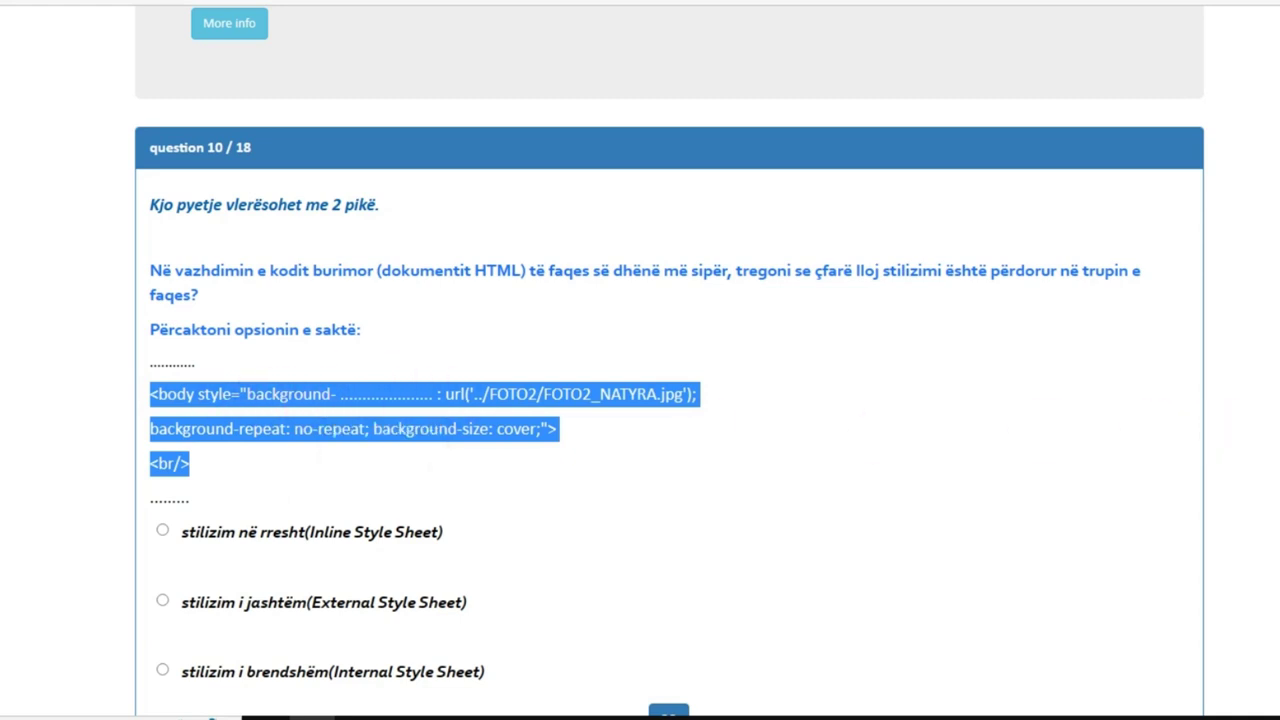
pyautogui.scroll(-1, 1228, 440)
pyautogui.click(642, 328)
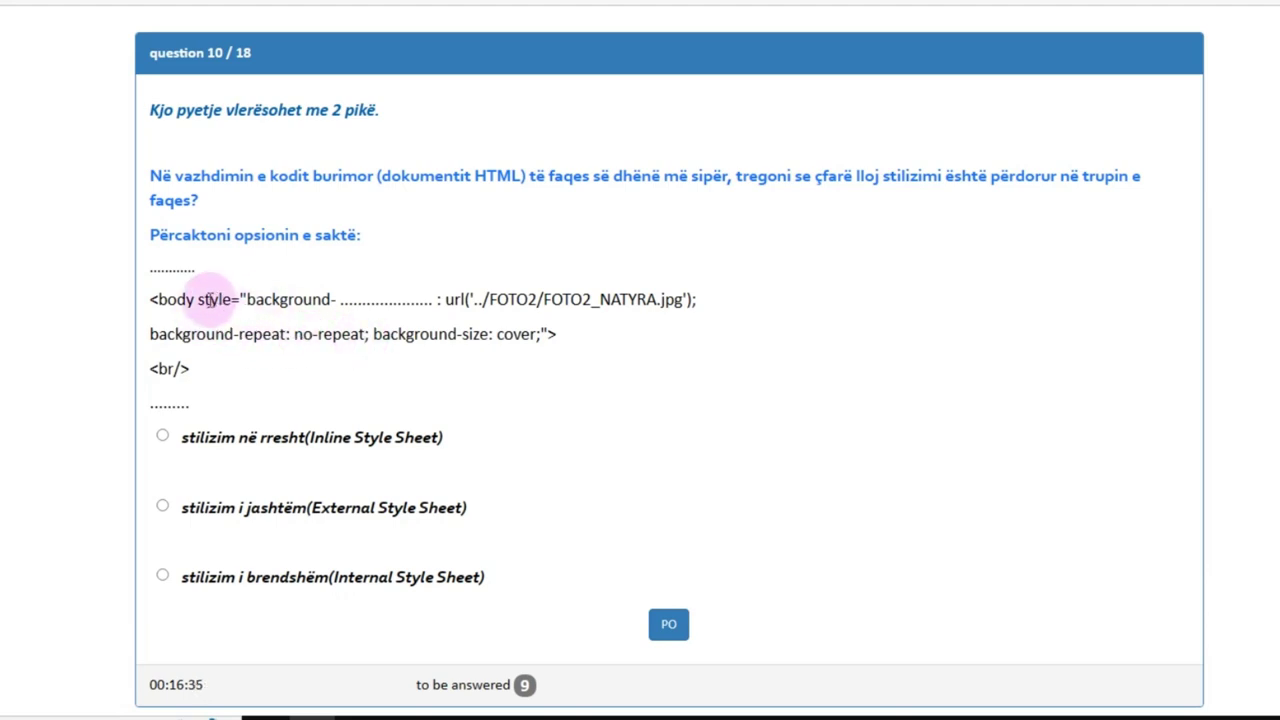
pyautogui.moveTo(199, 306); pyautogui.dragTo(172, 312)
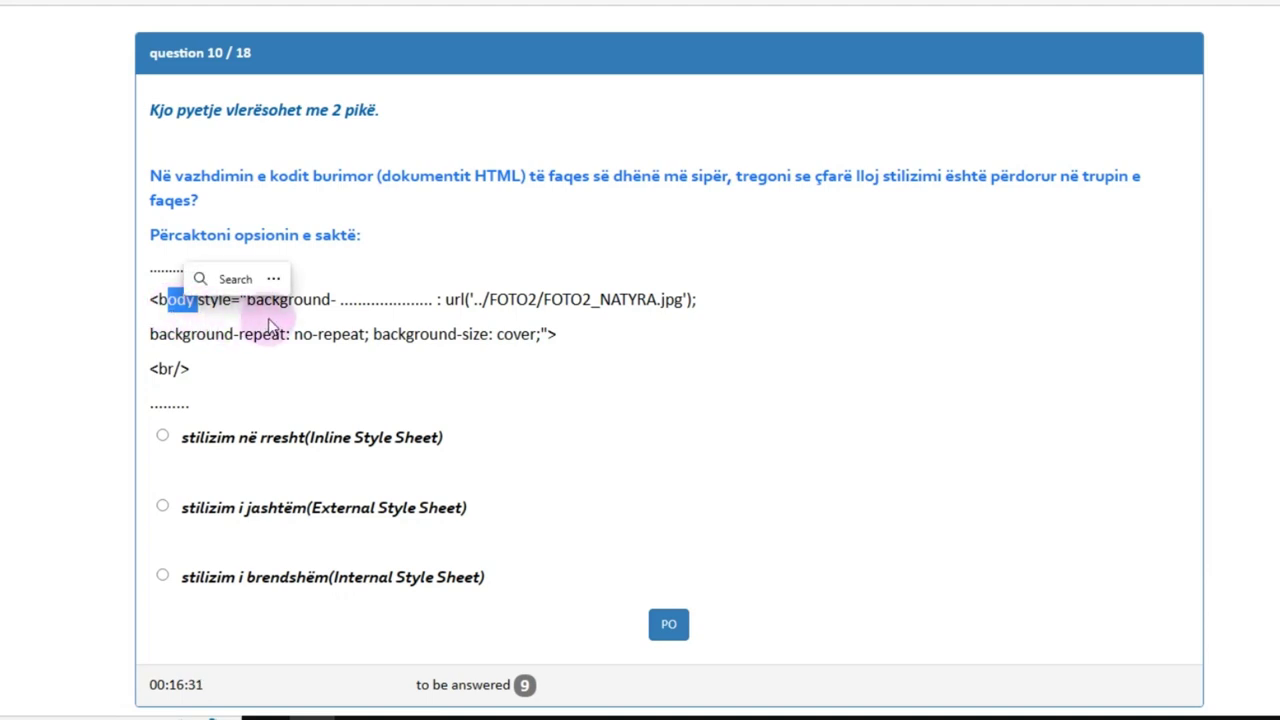
pyautogui.click(172, 300)
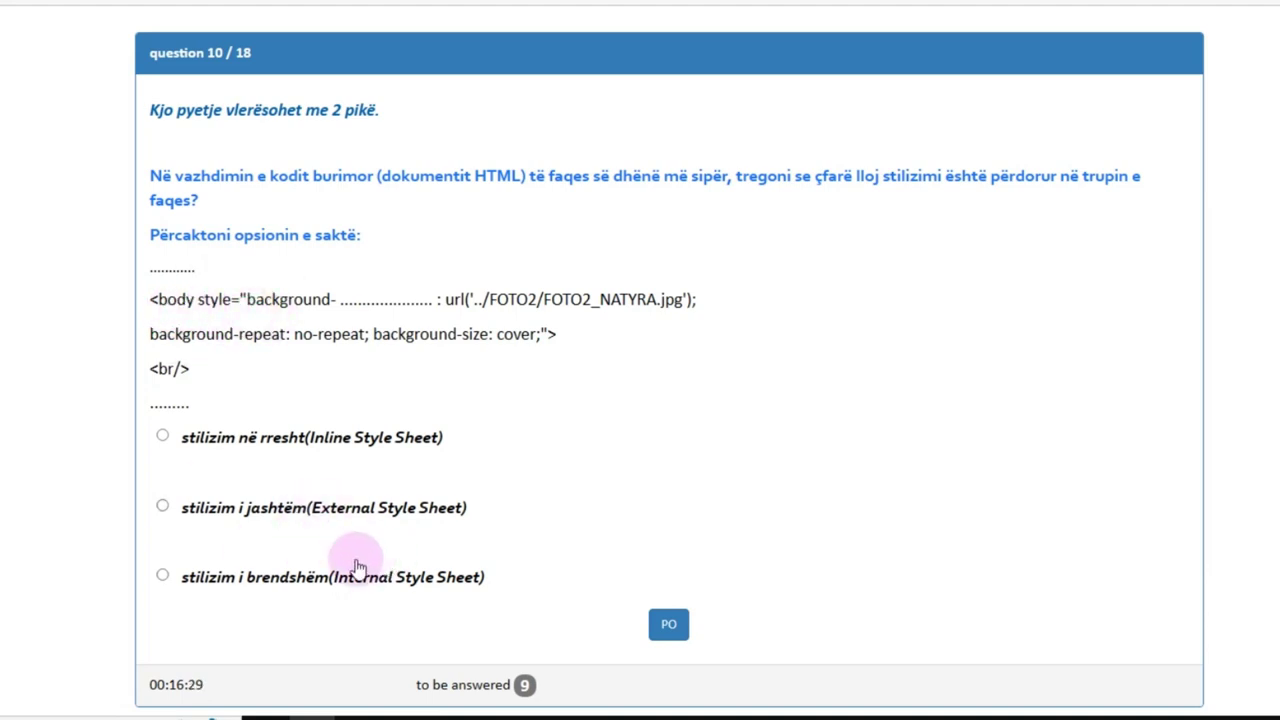
# Step: Choose 'stilizim në rresht (Inline Style Sheet)' for question 10 and submit it
pyautogui.click(163, 437)
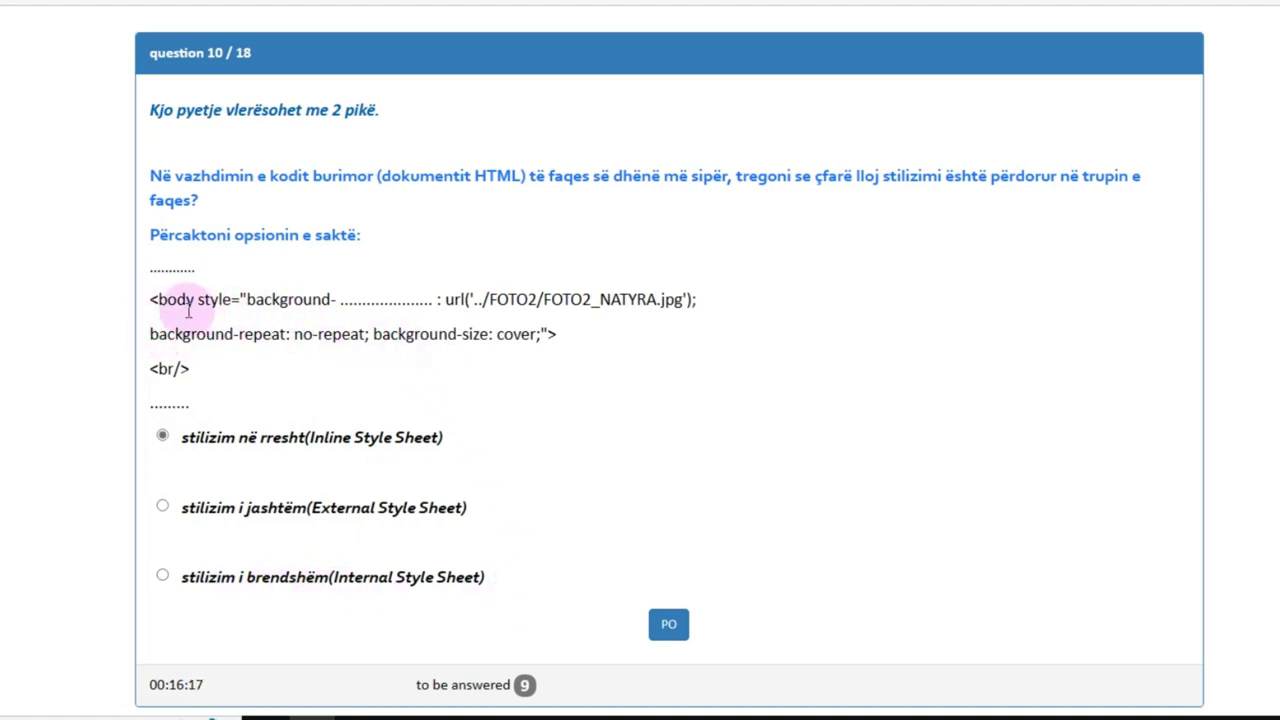
pyautogui.click(668, 624)
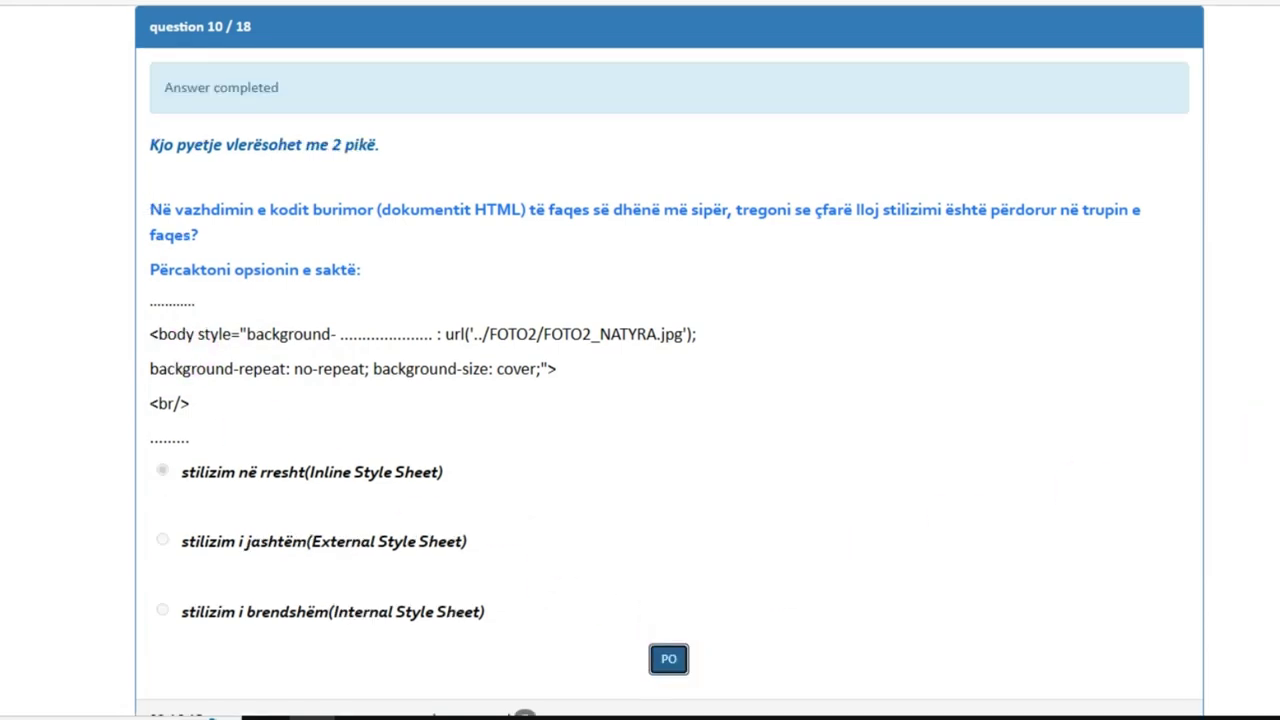
pyautogui.scroll(-2, 668, 400)
pyautogui.click(1184, 670)
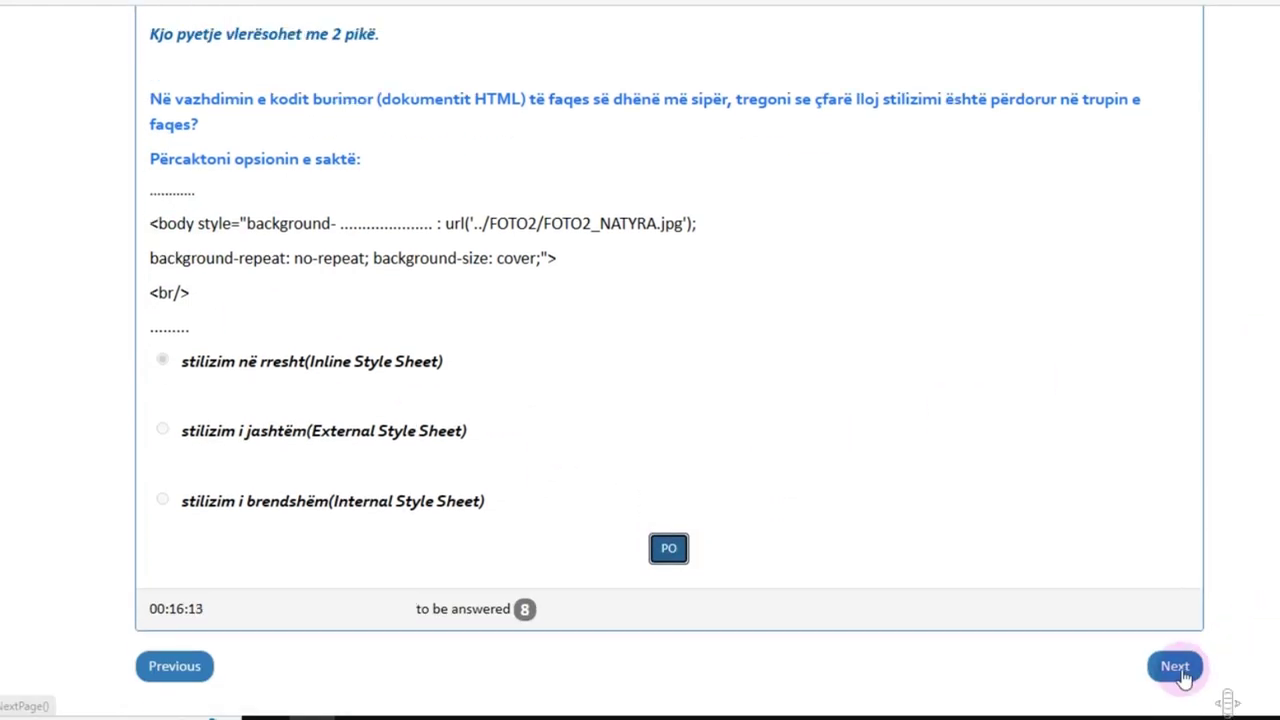
# Step: Review question 11's page preview and code, then bring up faqeDP_10_1.html in VS Code
pyautogui.scroll(-10, 668, 400)
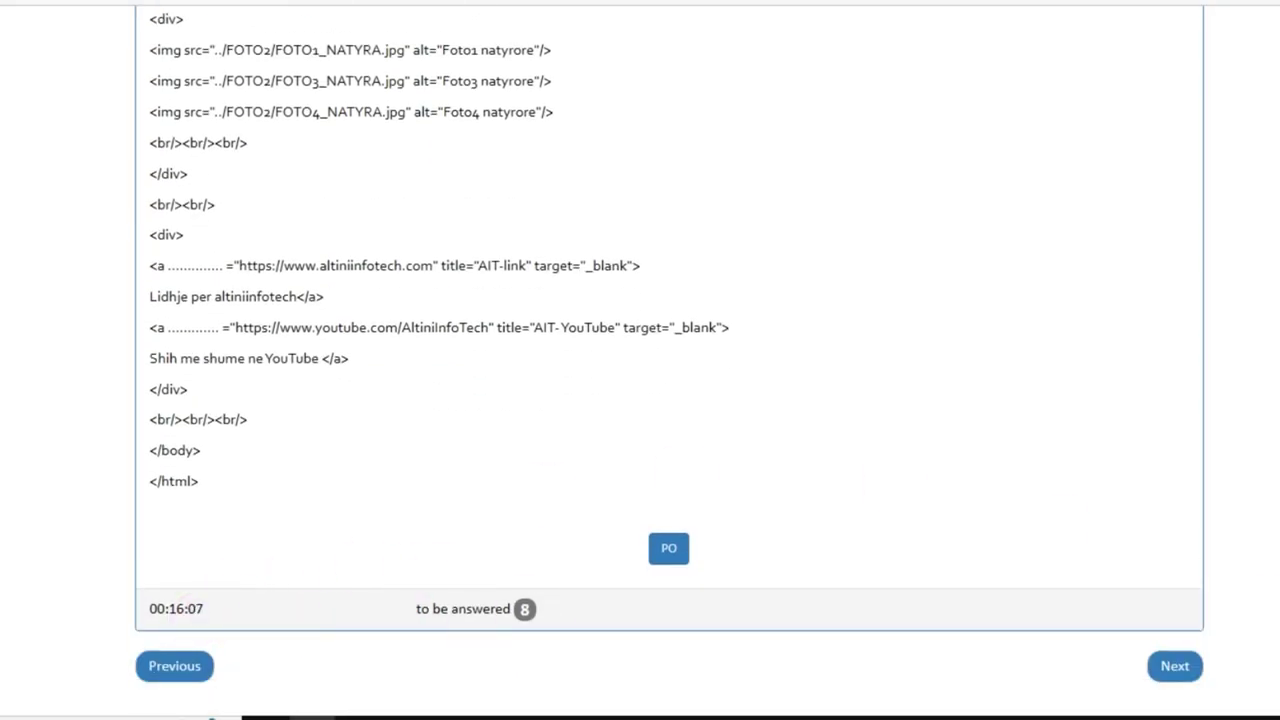
pyautogui.scroll(15, 700, 400)
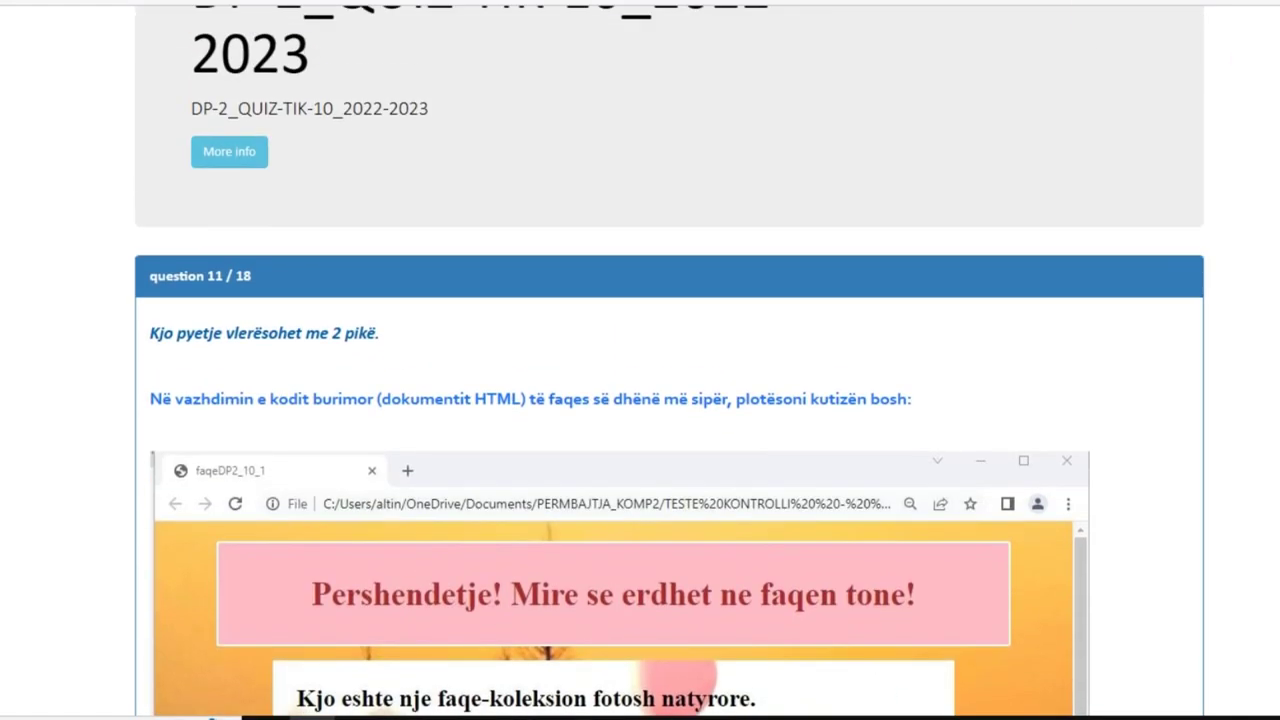
pyautogui.scroll(-15, 670, 400)
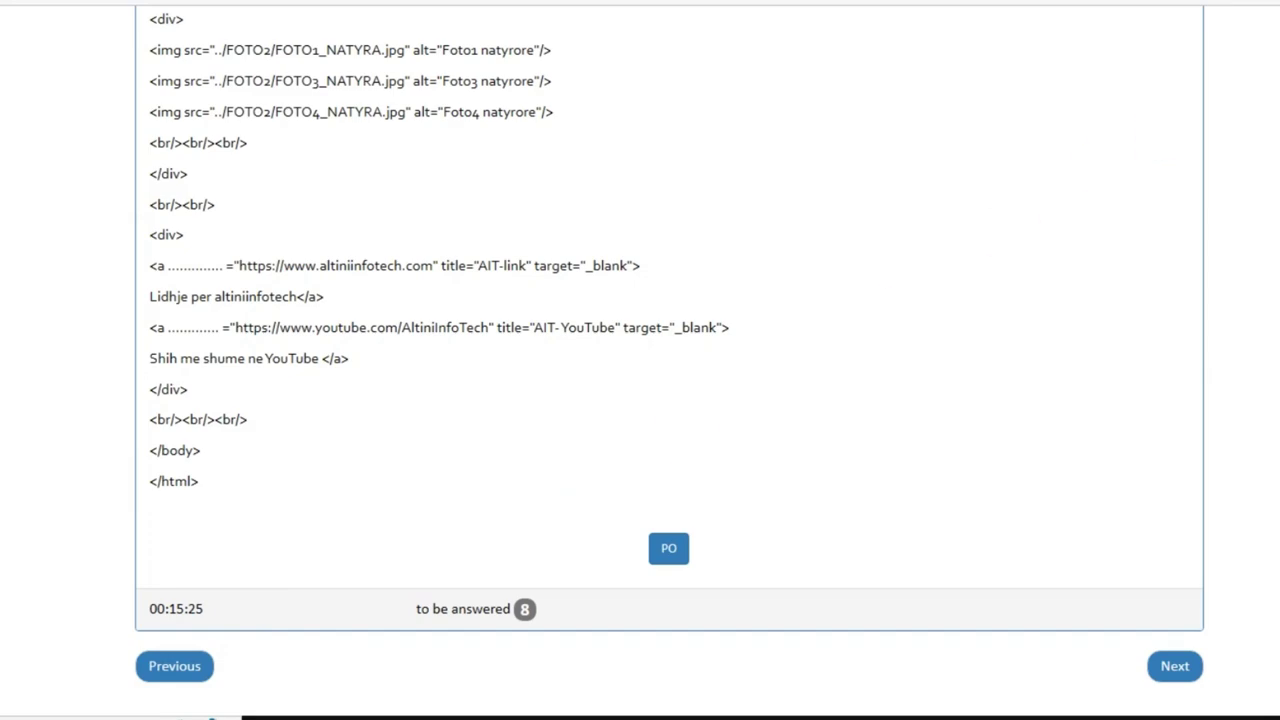
pyautogui.scroll(15, 670, 360)
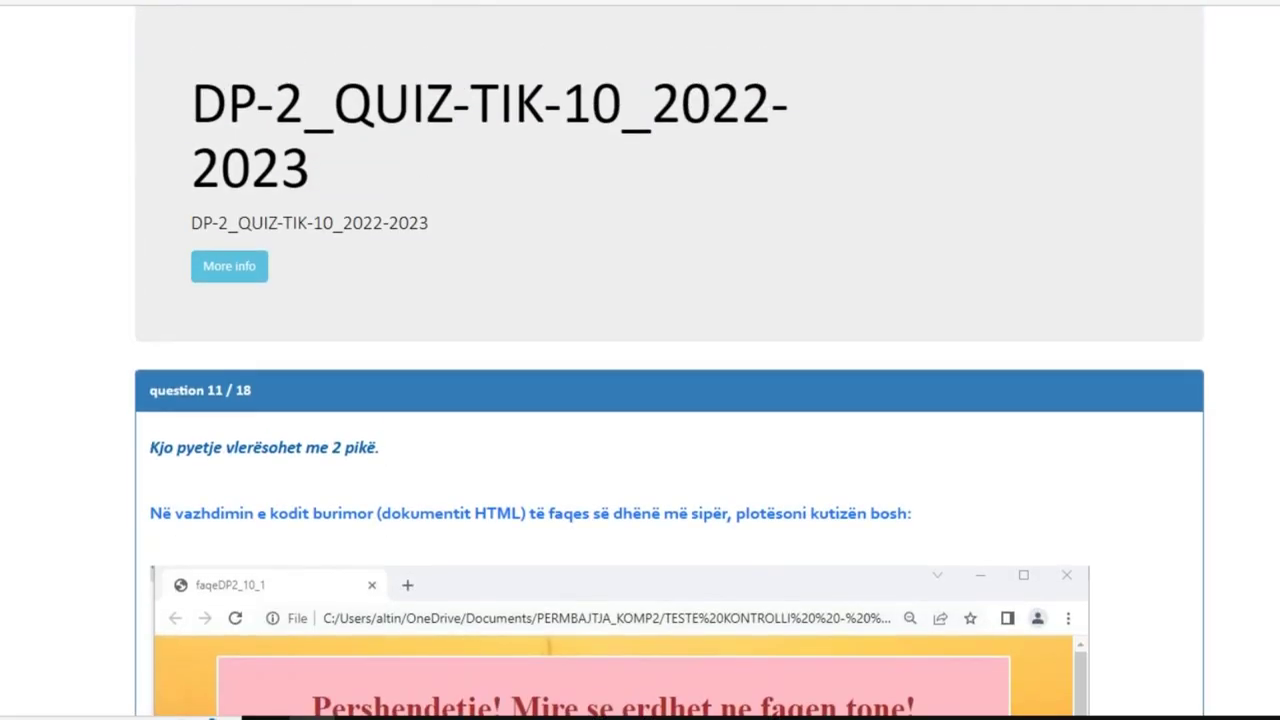
pyautogui.scroll(-10, 670, 360)
pyautogui.scroll(-5, 670, 360)
pyautogui.scroll(15, 670, 360)
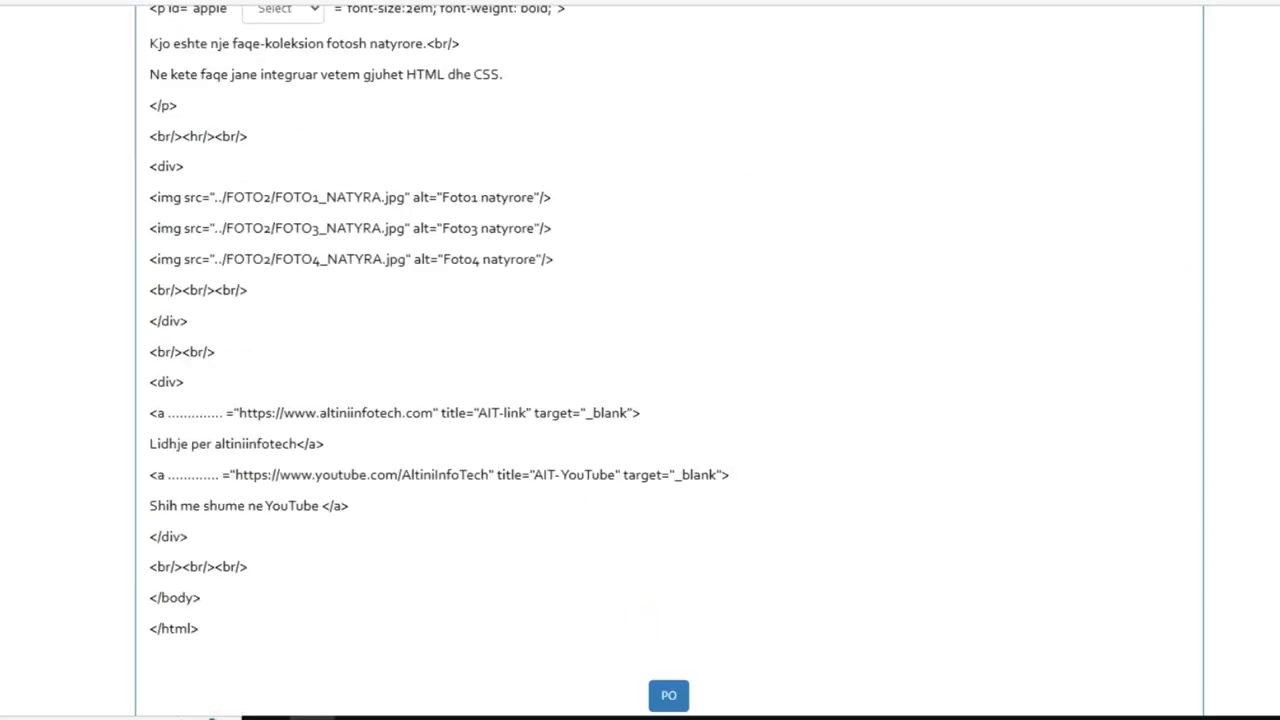
pyautogui.scroll(-15, 670, 360)
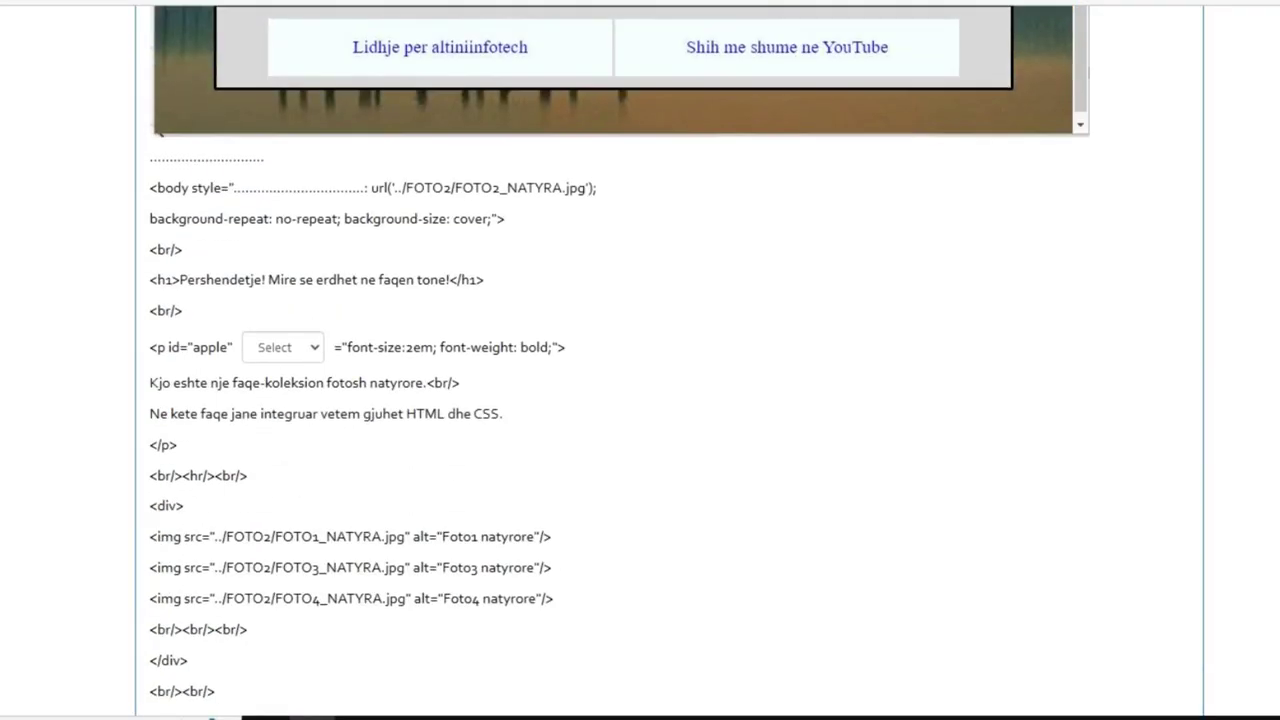
pyautogui.scroll(15, 670, 360)
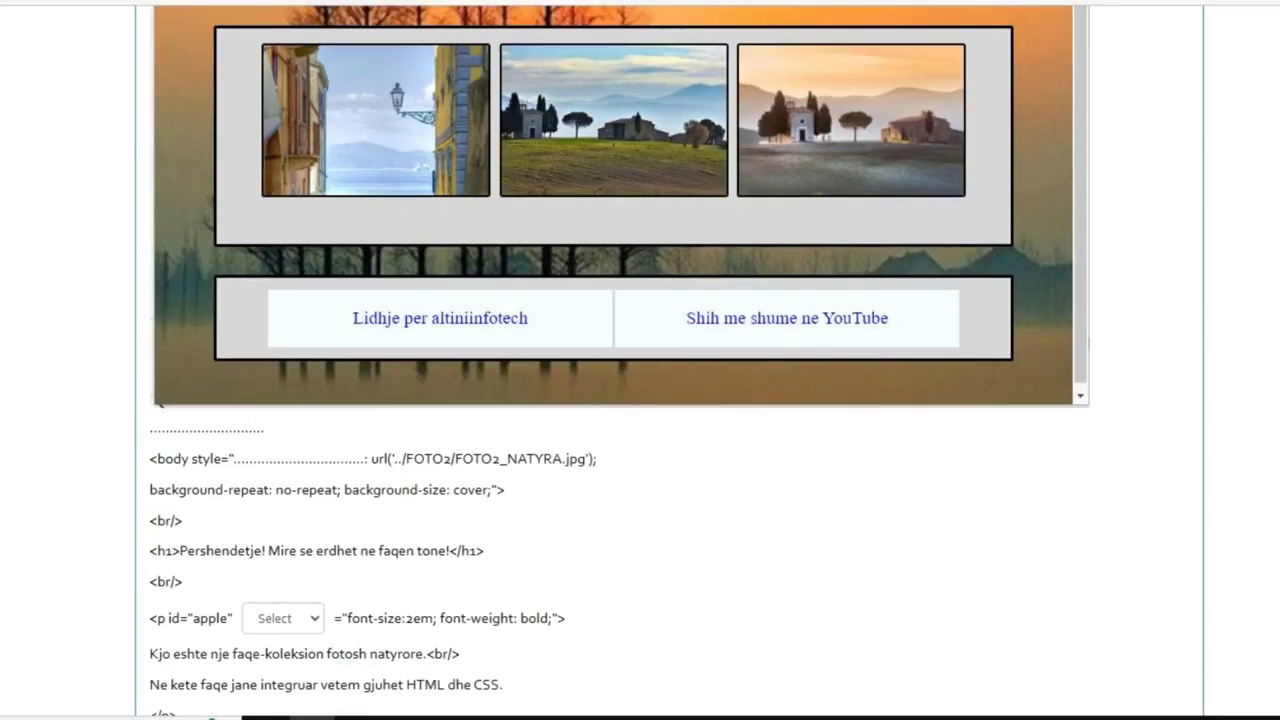
pyautogui.scroll(-10, 670, 360)
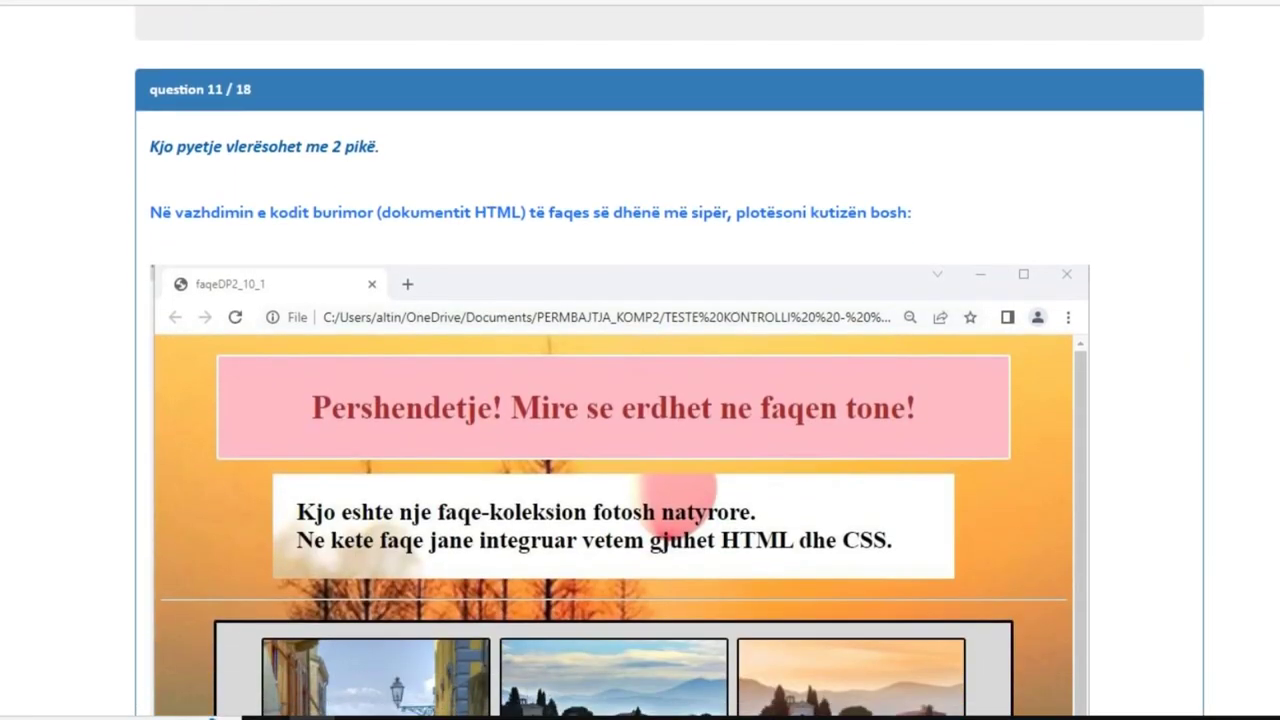
pyautogui.scroll(-1, 670, 360)
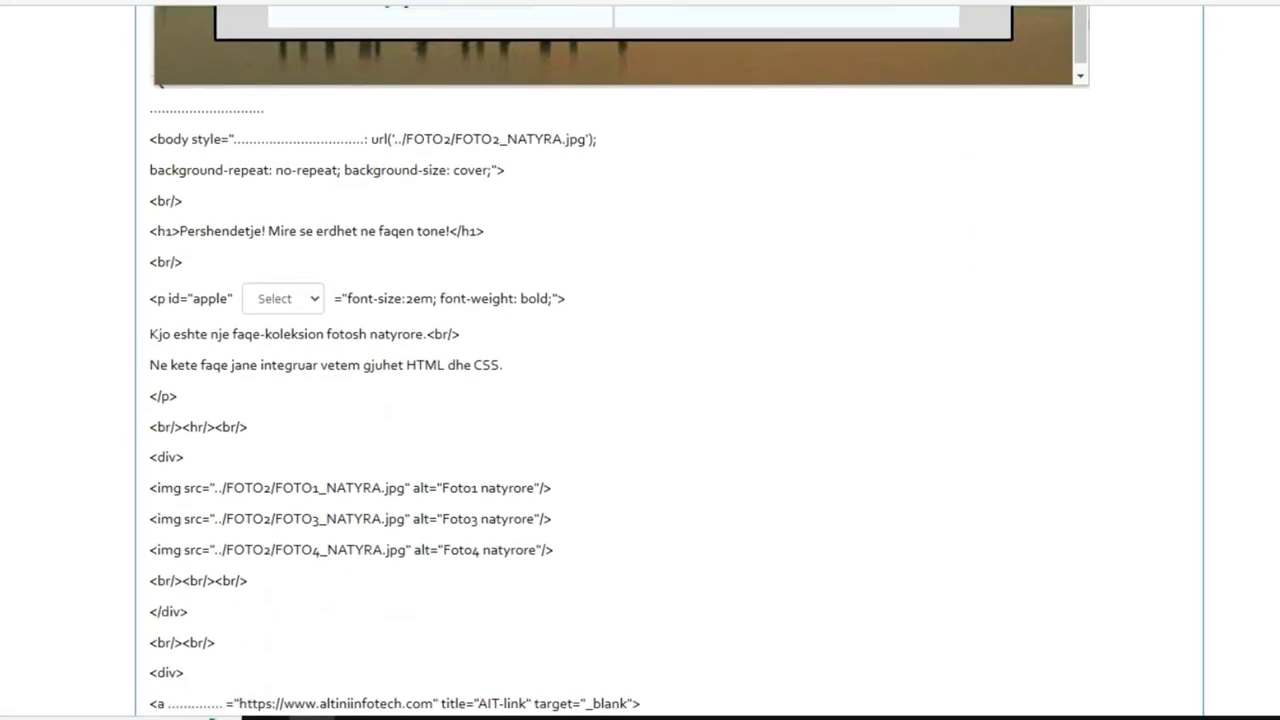
pyautogui.scroll(8, 670, 360)
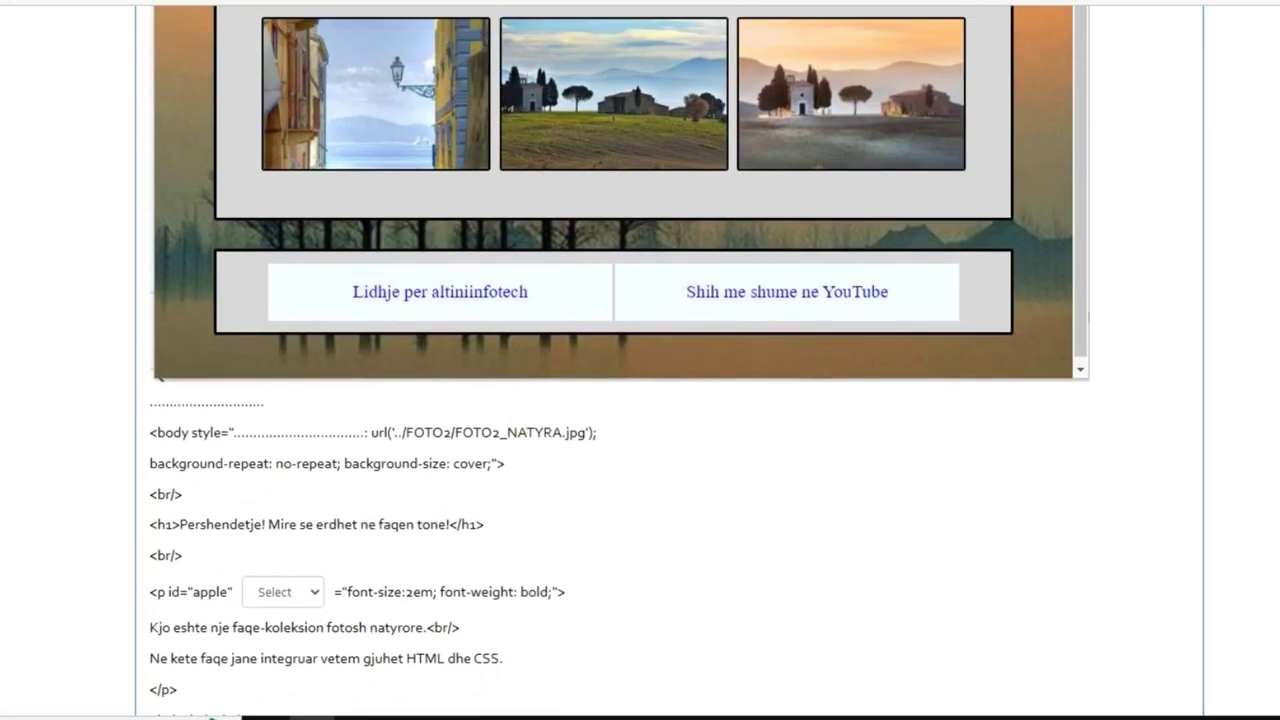
pyautogui.scroll(-2, 670, 360)
pyautogui.scroll(-1, 670, 360)
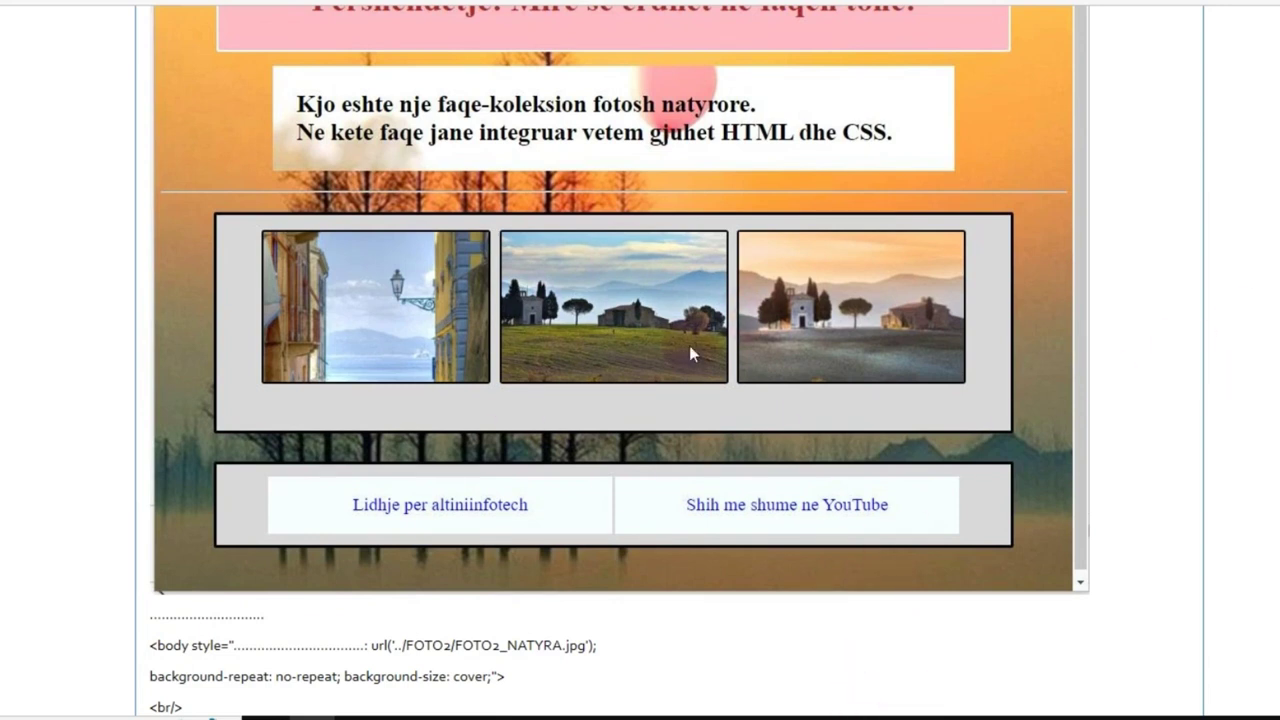
pyautogui.click(940, 640)
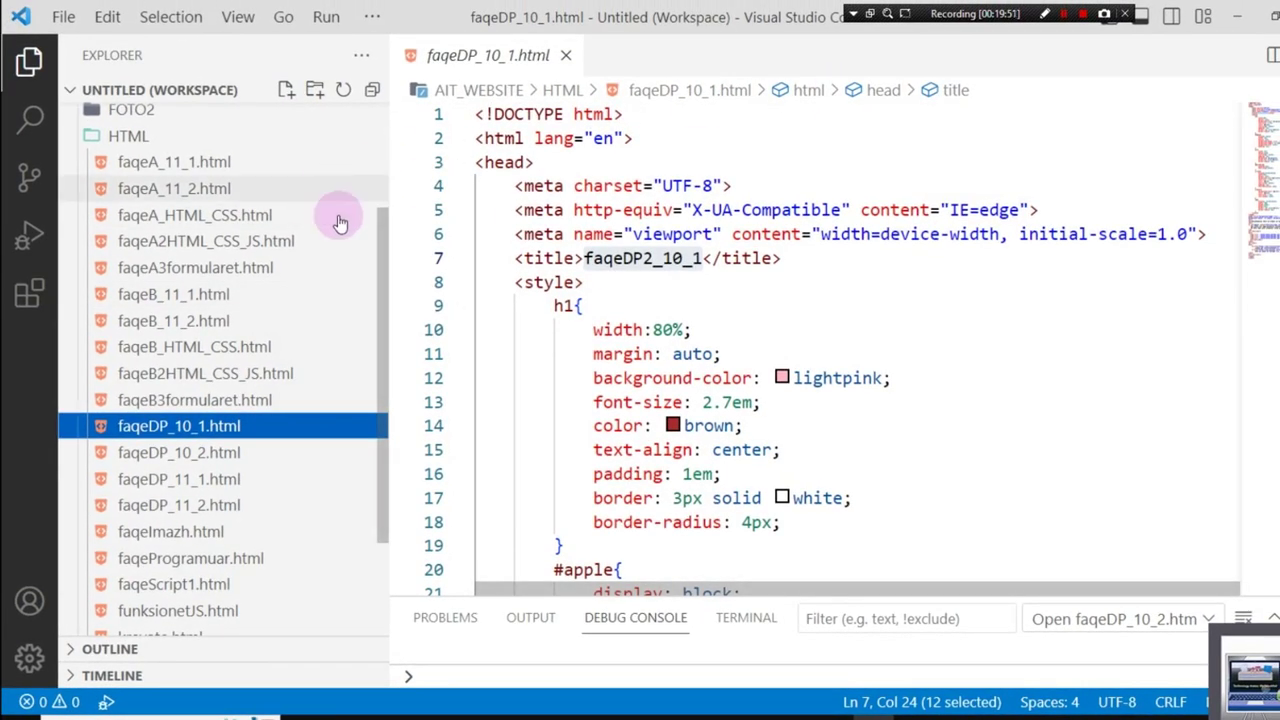
# Step: Scroll the Explorer to the top and collapse the AIT_WEBSITE HTML and CSS folders
pyautogui.moveTo(386, 286); pyautogui.dragTo(380, 77)
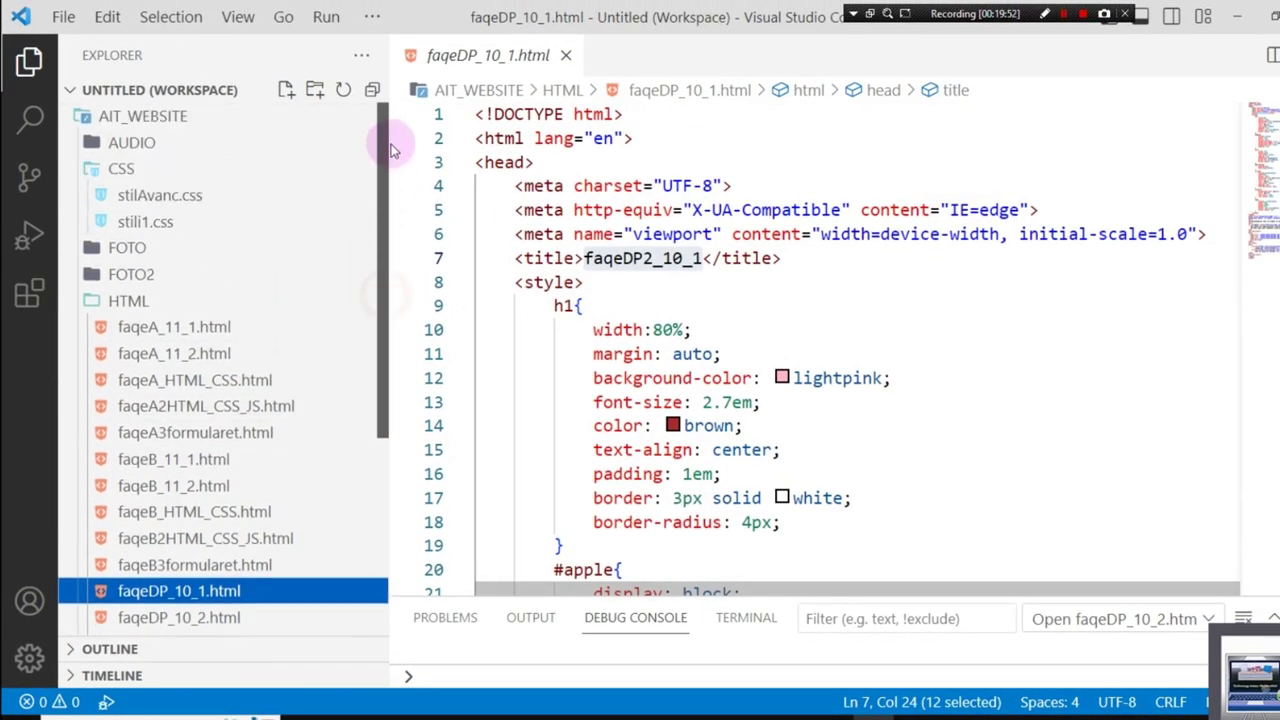
pyautogui.click(116, 302)
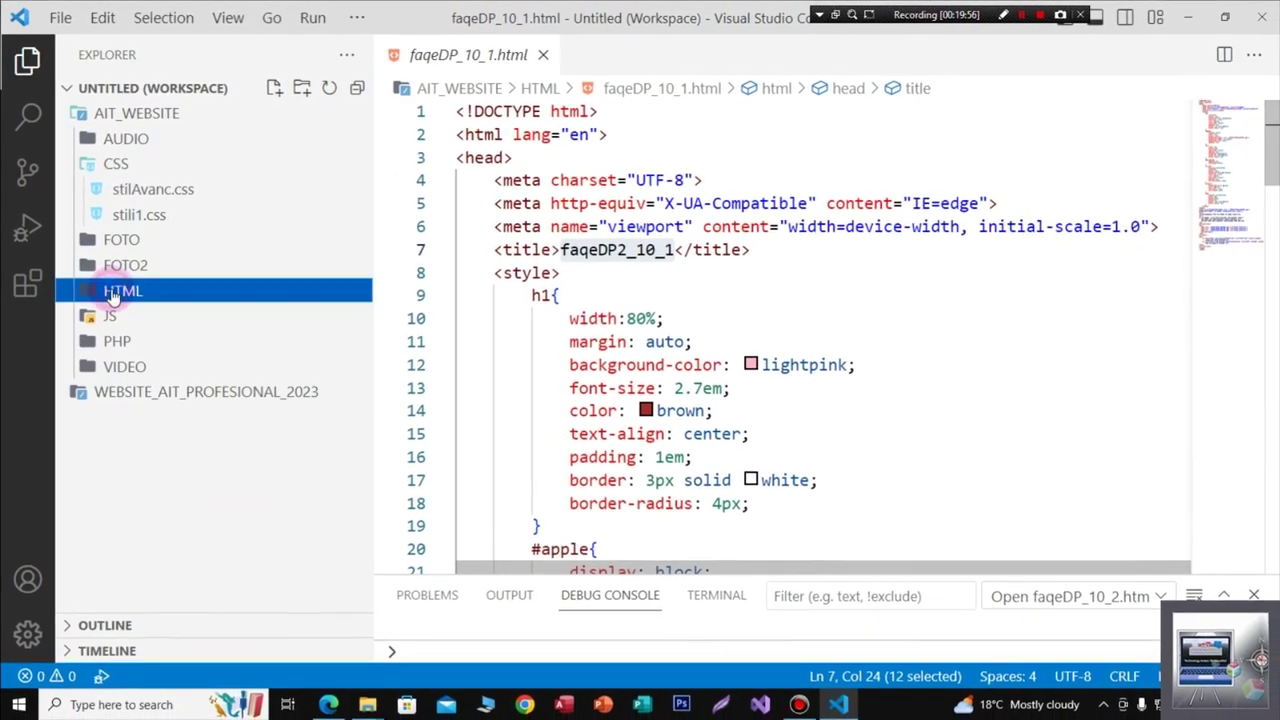
pyautogui.click(108, 168)
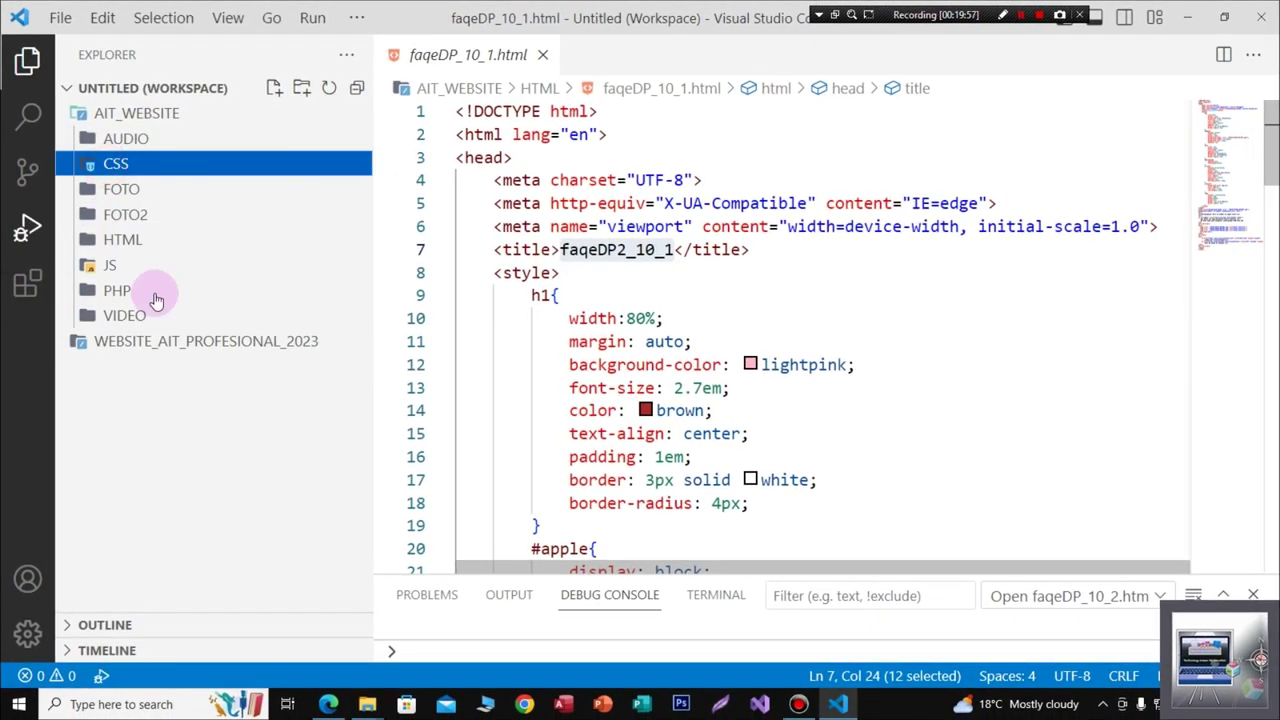